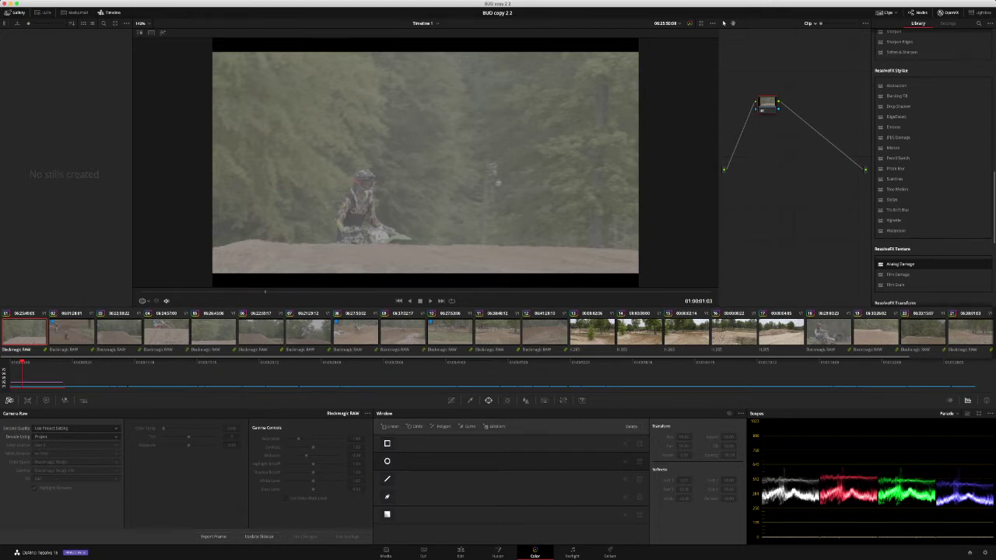
Go to the second clip in the timeline and show its primary color correction controls.
left_click(593, 332)
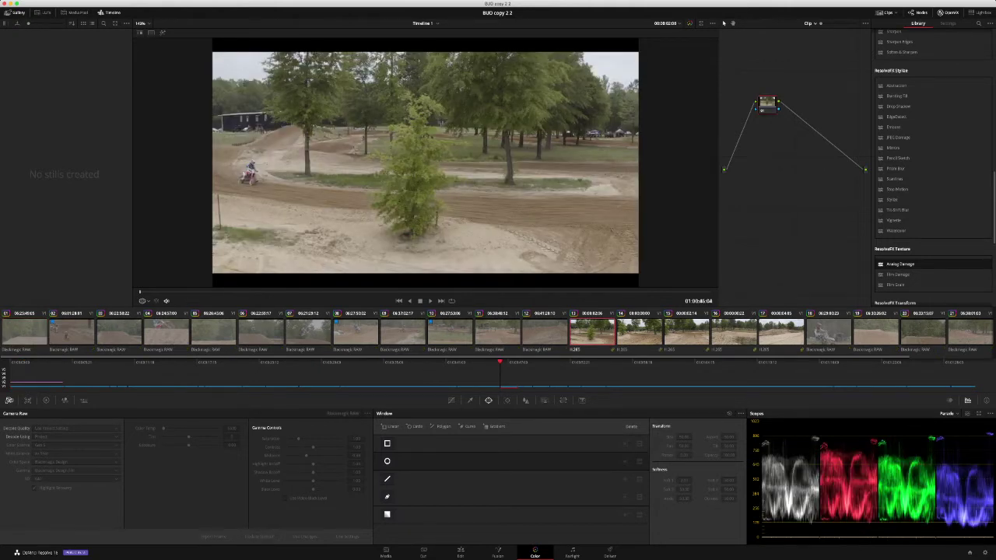
key("Home")
key("Down")
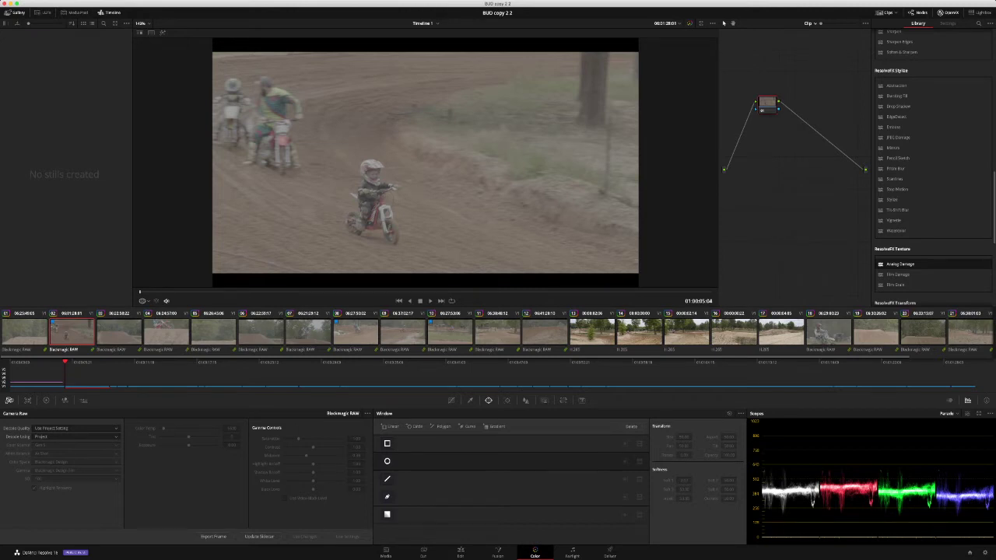
left_click_drag(767, 102, 771, 109)
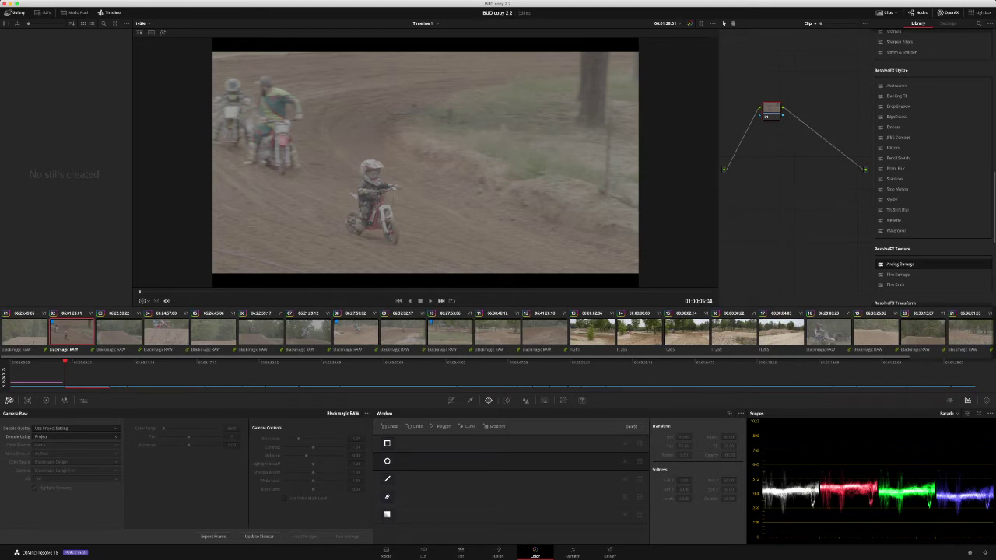
left_click(46, 401)
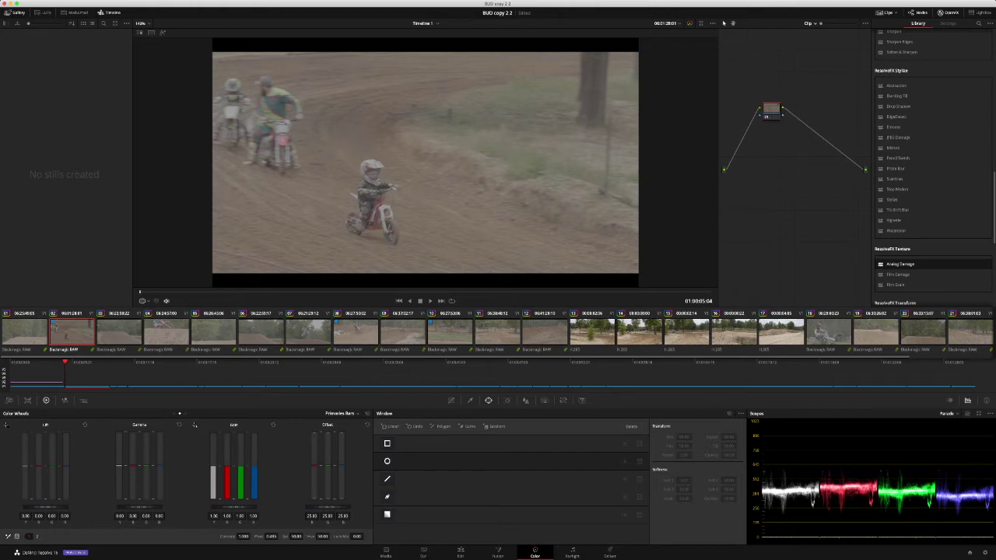
Add a serial node at the Group Pre-Clip level and set its saturation to 55.
left_click(809, 34)
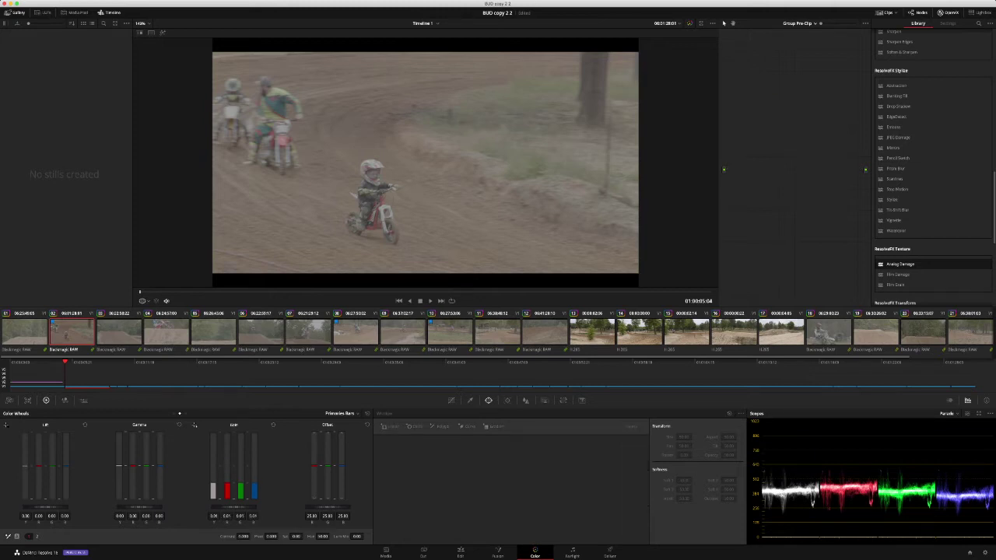
key("alt+s")
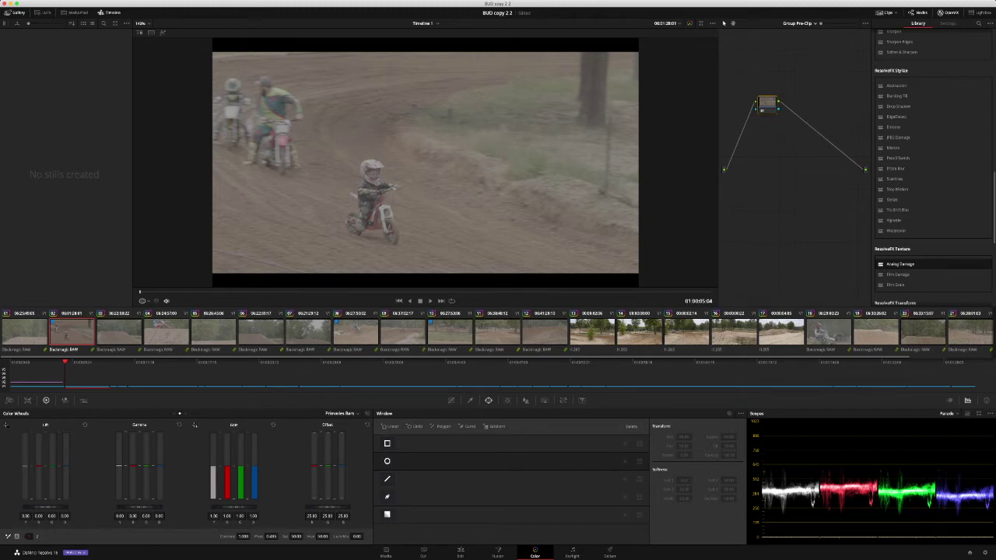
double_click(296, 537)
type("55")
key("Return")
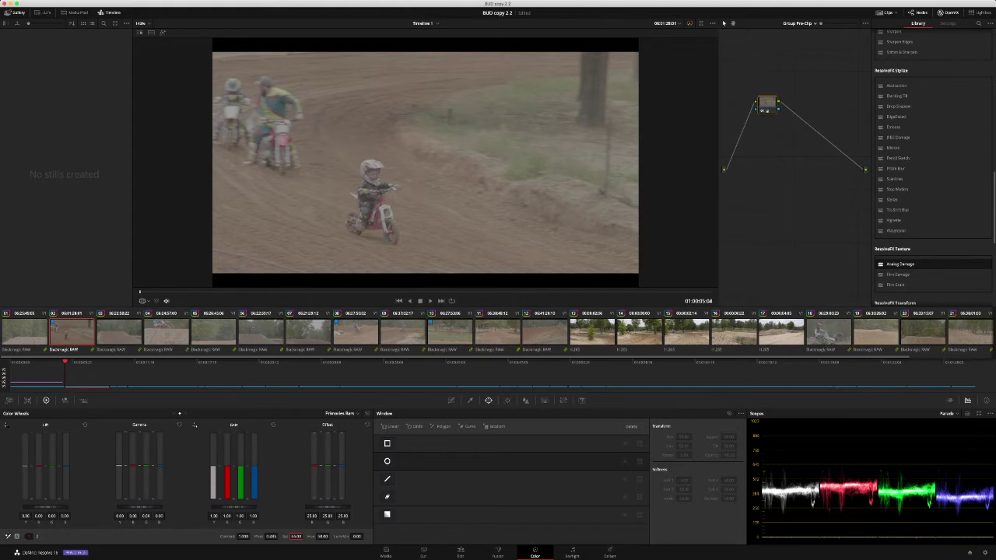
Return to the clip-level node graph and set the second clip's contrast to 1.66.
left_click(800, 24)
left_click(800, 42)
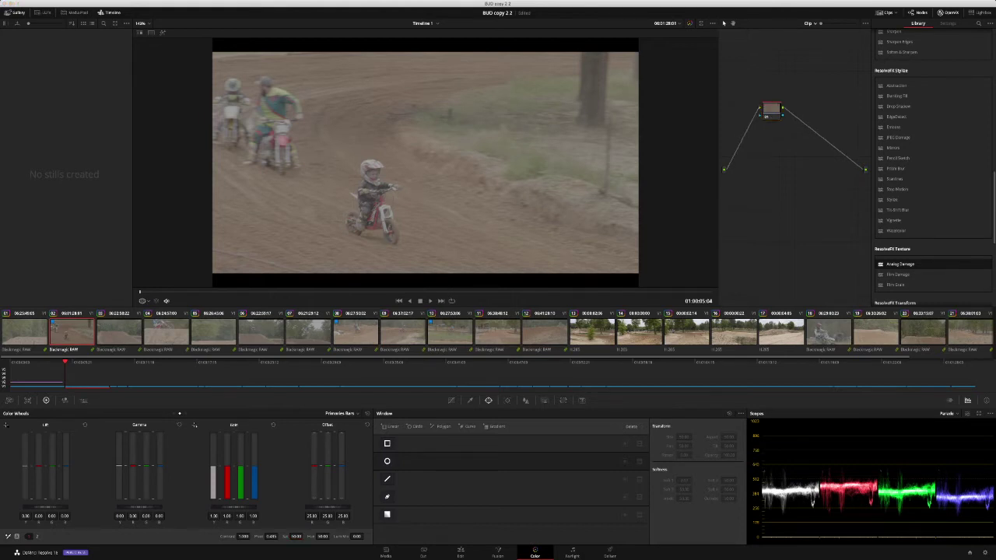
left_click(243, 537)
type("1.66")
key("Return")
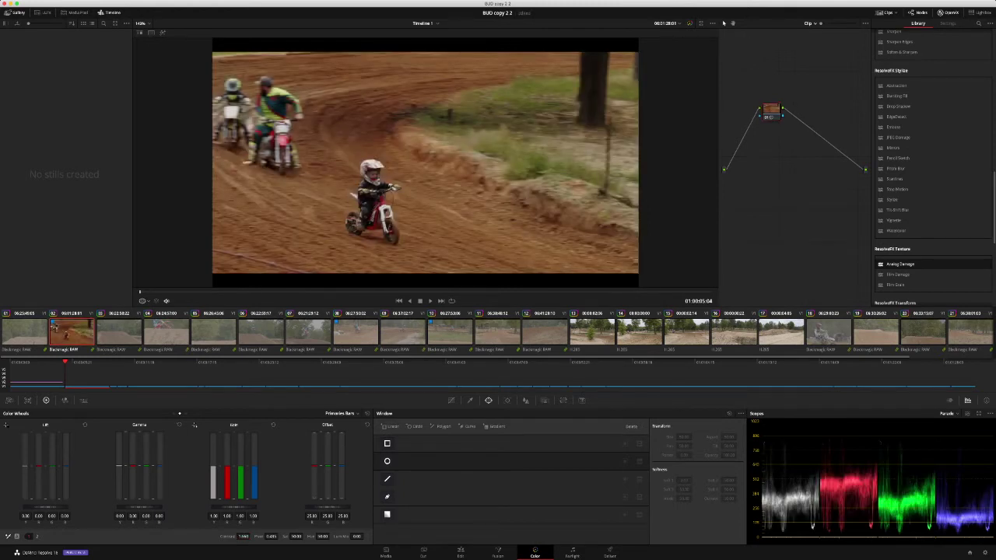
Grab a still of the second clip and paste its grade onto all clips in the timeline.
key("Down")
key("Up")
key("super+alt+g")
key("super+a")
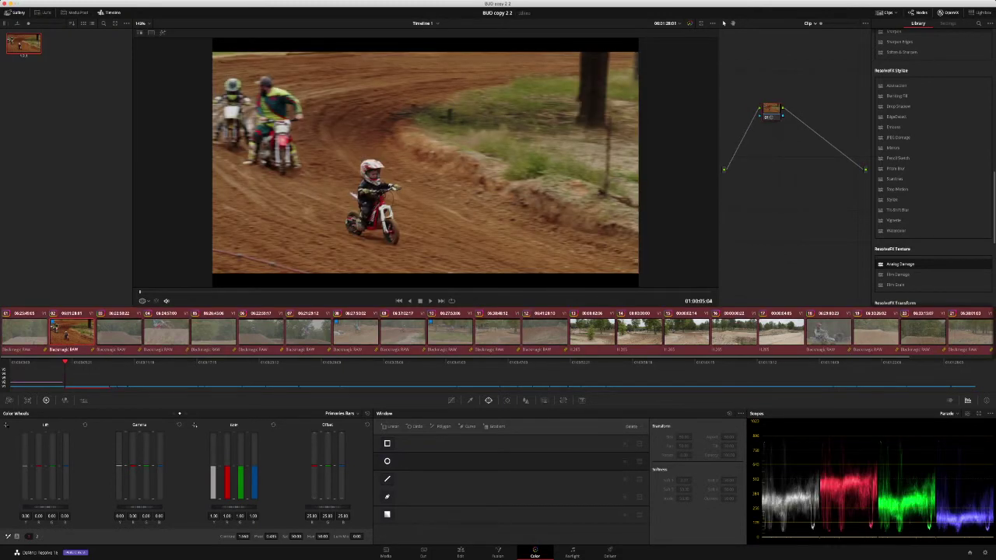
key("super+v")
key("super+shift+a")
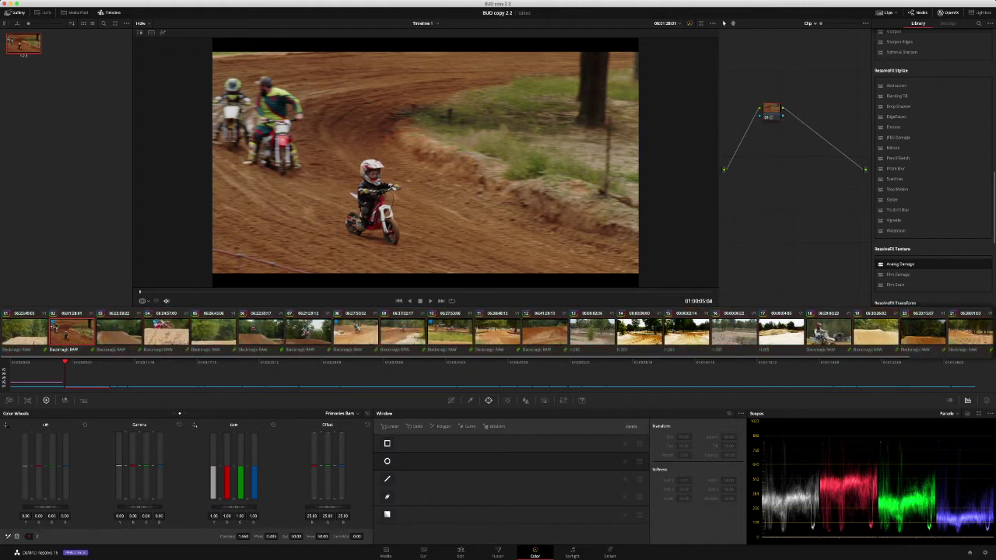
Check how the pasted grade looks on the H.265 clips 13 and 16.
left_click(592, 332)
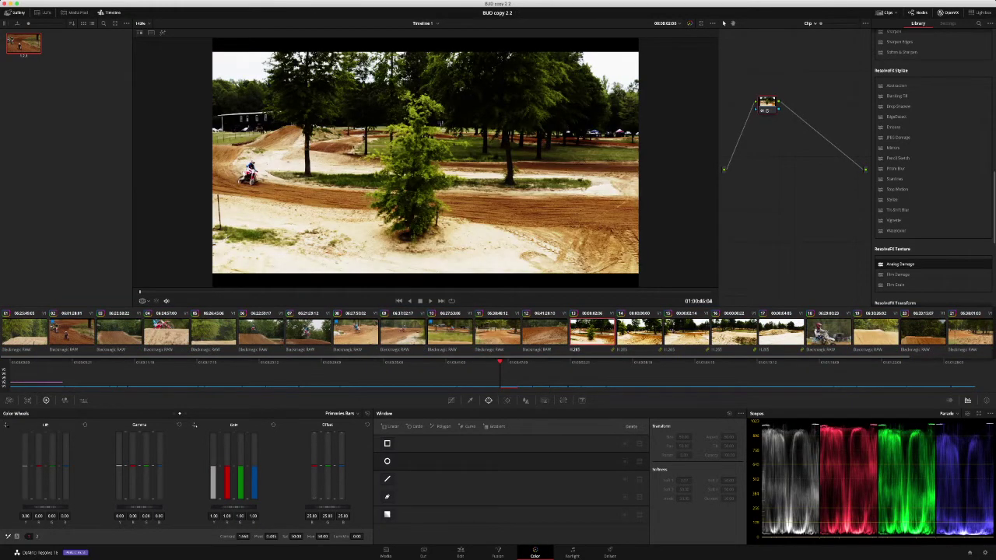
left_click(545, 332)
left_click(592, 332)
left_click(734, 333)
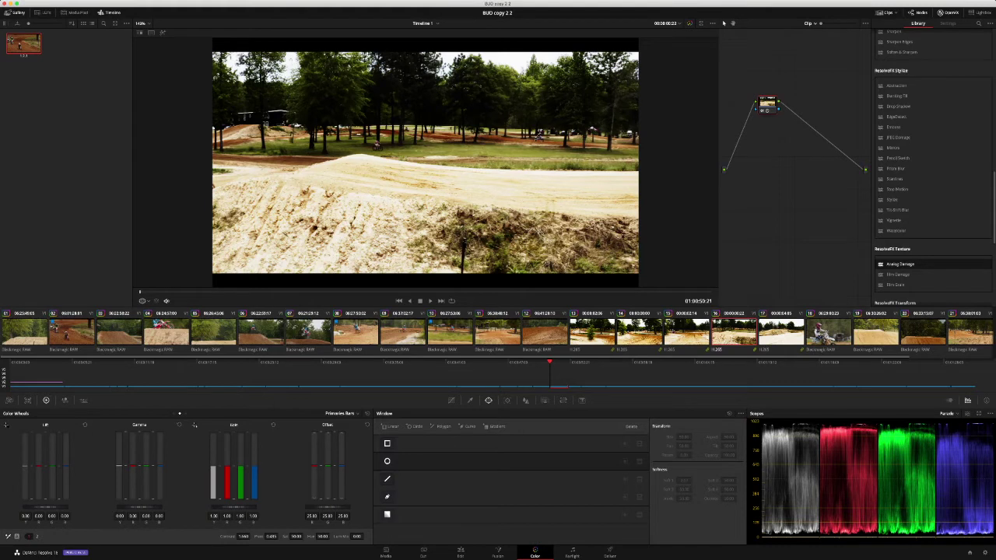
Return to the second clip and switch the color wheels to Log mode.
left_click(72, 332)
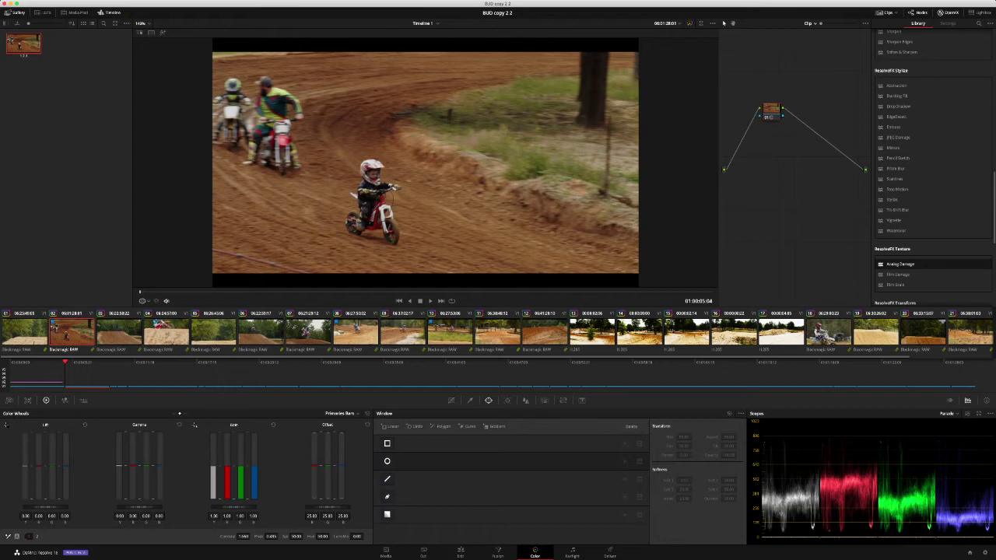
left_click(185, 414)
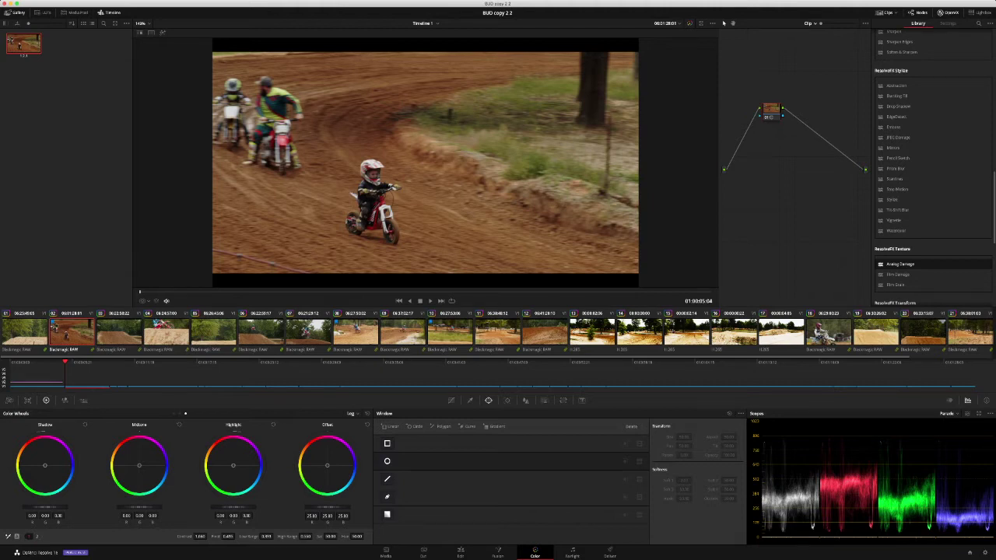
left_click_drag(327, 465, 324, 468)
key("super+z")
key("super+z")
mouse_move(327, 508)
left_mouse_down()
mouse_move(317, 507)
mouse_move(347, 508)
mouse_move(328, 508)
left_mouse_up()
left_click(367, 425)
left_click_drag(140, 508, 167, 507)
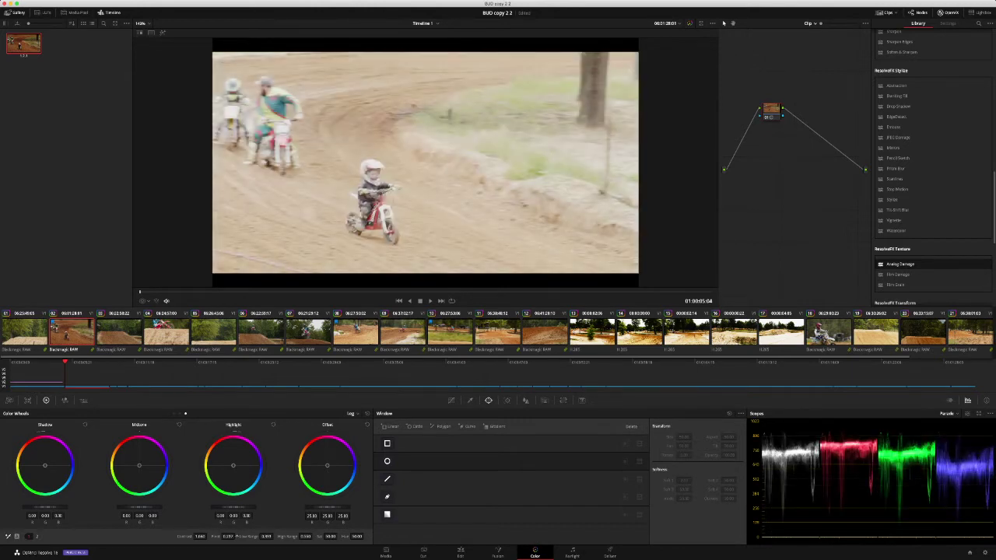
left_click(179, 425)
left_click_drag(328, 465, 326, 468)
left_click(368, 425)
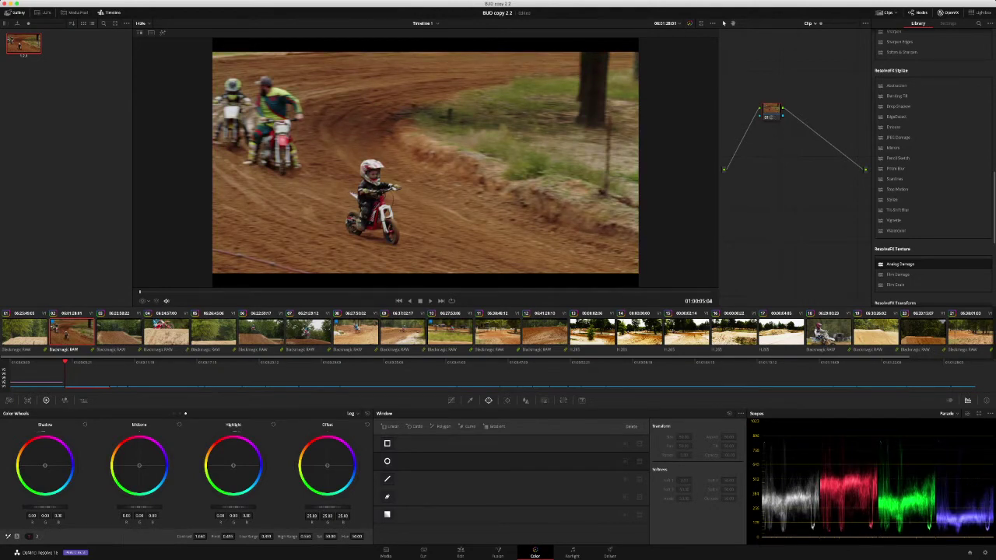
mouse_move(45, 507)
left_mouse_down()
mouse_move(36, 508)
mouse_move(45, 508)
left_mouse_up()
left_click_drag(234, 507, 237, 507)
left_click(273, 424)
On the first clip, at the frame with the airborne rider, raise the pivot and lower the Log shadows to about -0.06.
key("Up")
key("space")
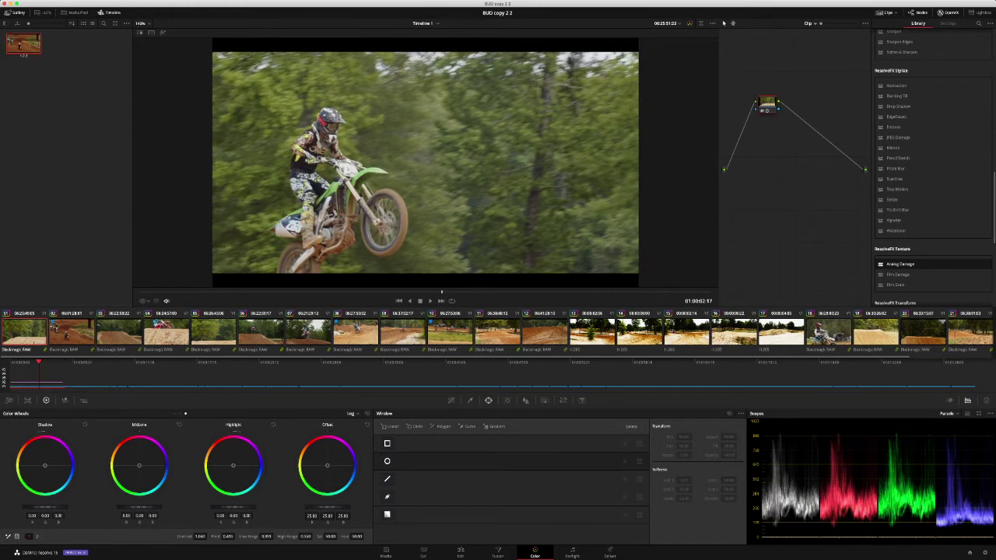
mouse_move(237, 537)
left_mouse_down()
mouse_move(248, 536)
mouse_move(236, 536)
left_mouse_up()
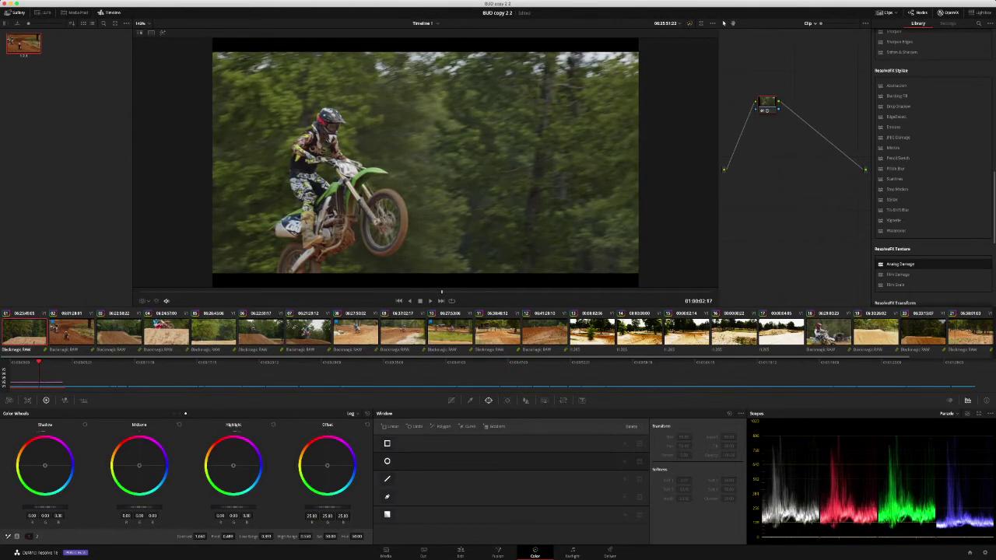
left_click_drag(45, 507, 33, 507)
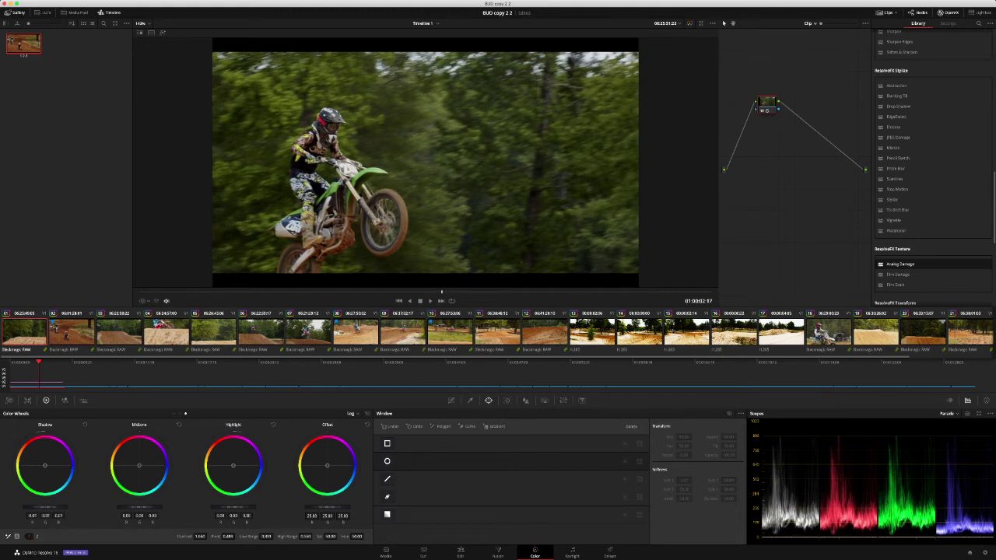
left_click_drag(229, 536, 238, 536)
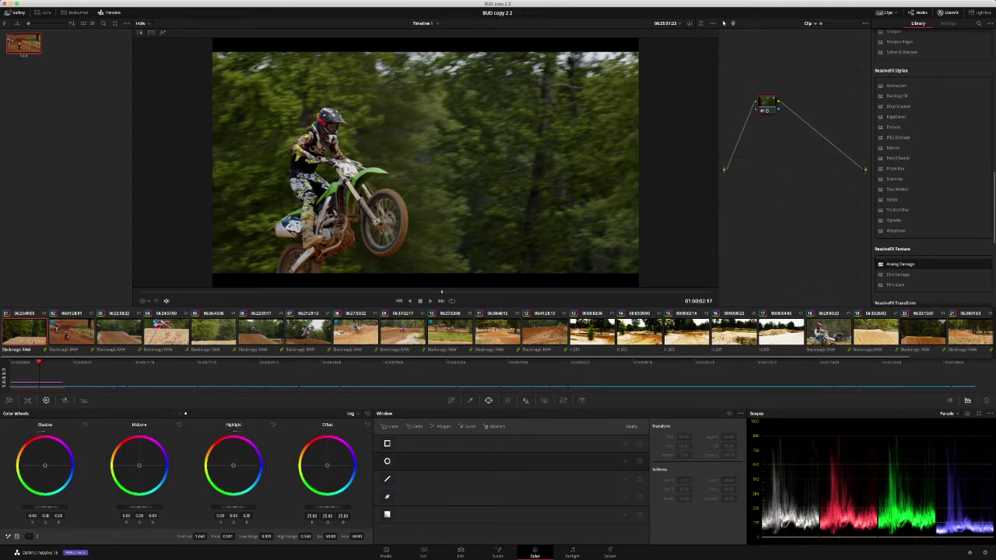
Lower the second clip's pivot slightly to brighten the shot.
key("Down")
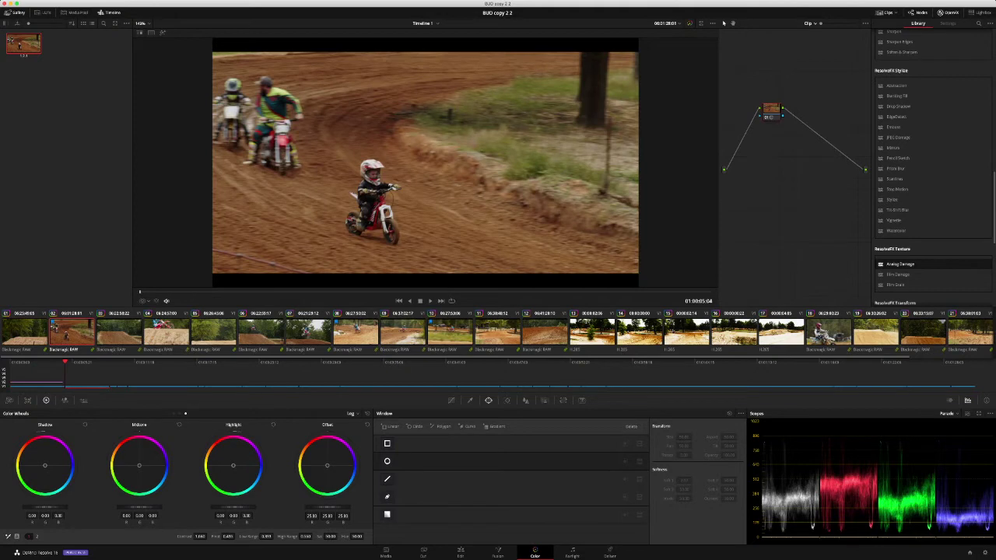
left_click_drag(237, 536, 227, 536)
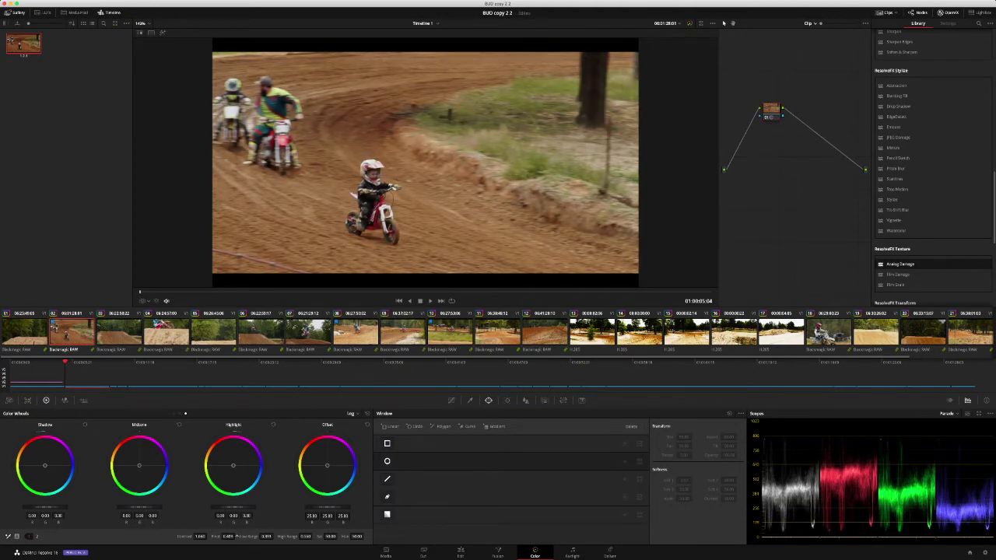
Find the frame where the rider comes over the jump in the third clip and raise the clip's pivot slightly.
key("Down")
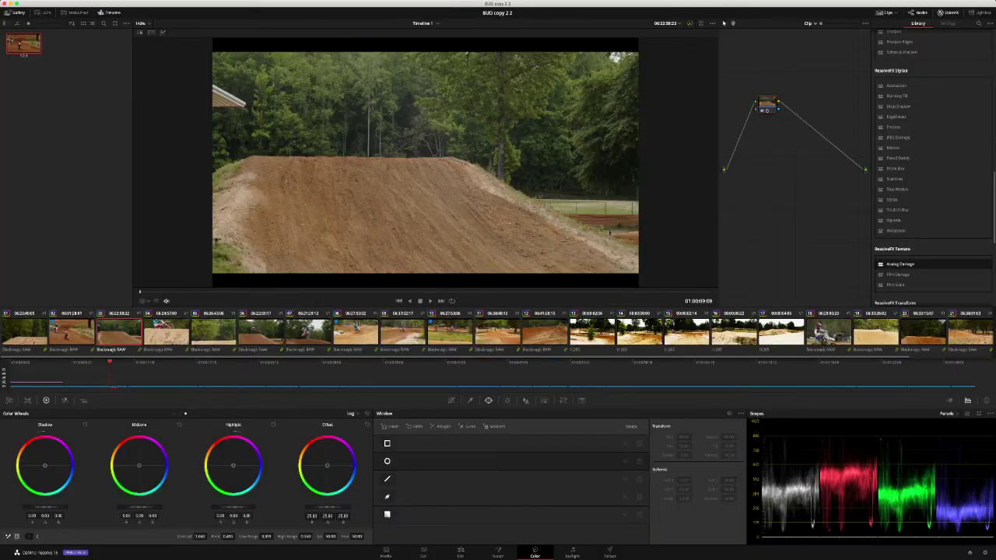
key("Right")
key("Right")
key("Right")
key("Right")
key("Right")
key("Right")
key("Right")
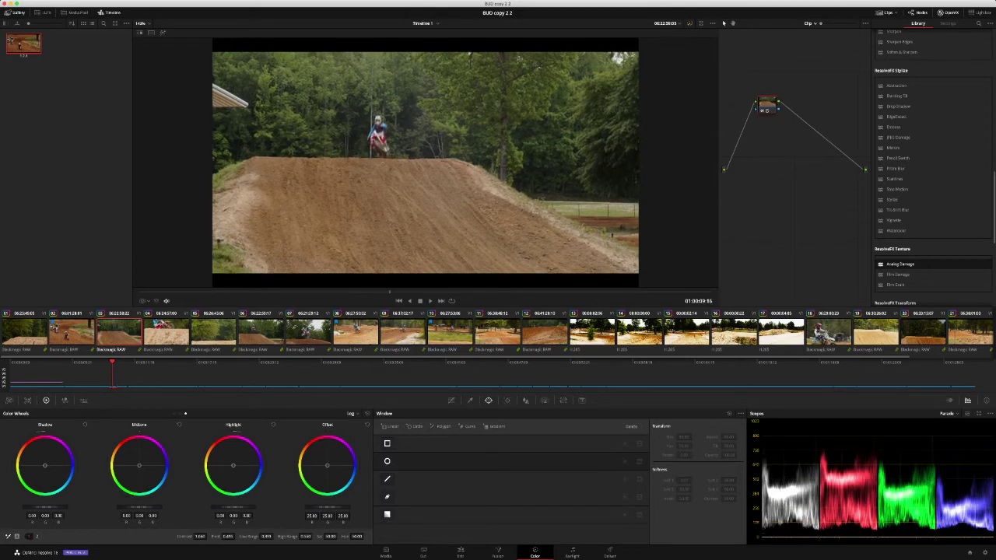
key("Right")
key("Right")
key("Right")
key("Right")
key("Right")
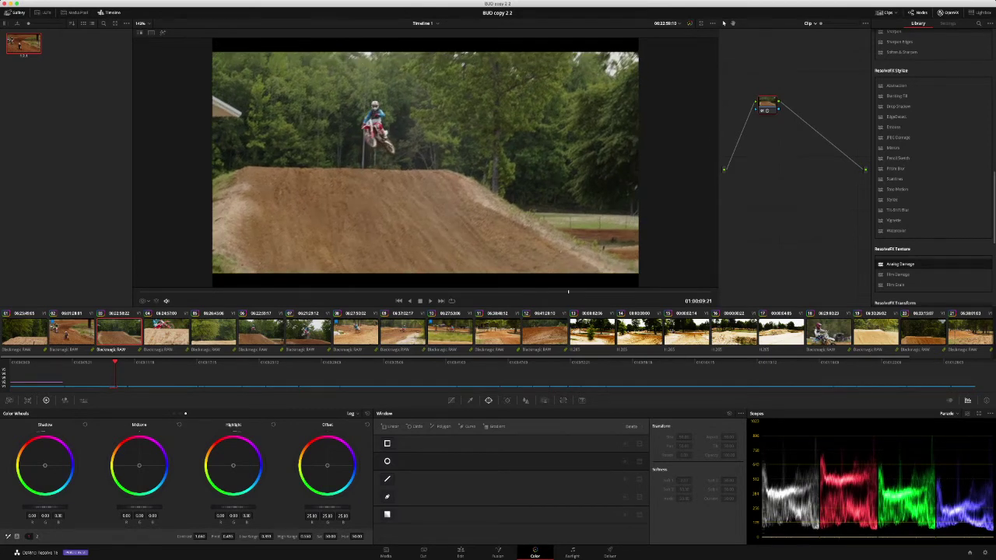
key("Left")
key("Left")
key("Left")
key("Left")
key("Left")
key("Left")
key("Left")
key("Left")
left_click_drag(227, 536, 238, 537)
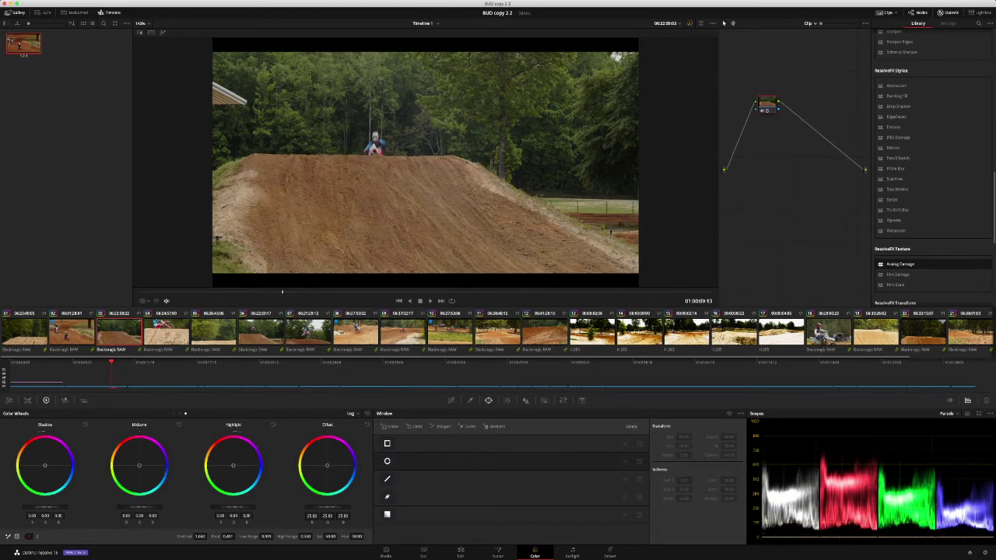
Compare how the sixth and seventh clips look with the pasted grade.
left_click(261, 333)
left_click(308, 332)
left_click(261, 332)
key("super+v")
left_click(308, 333)
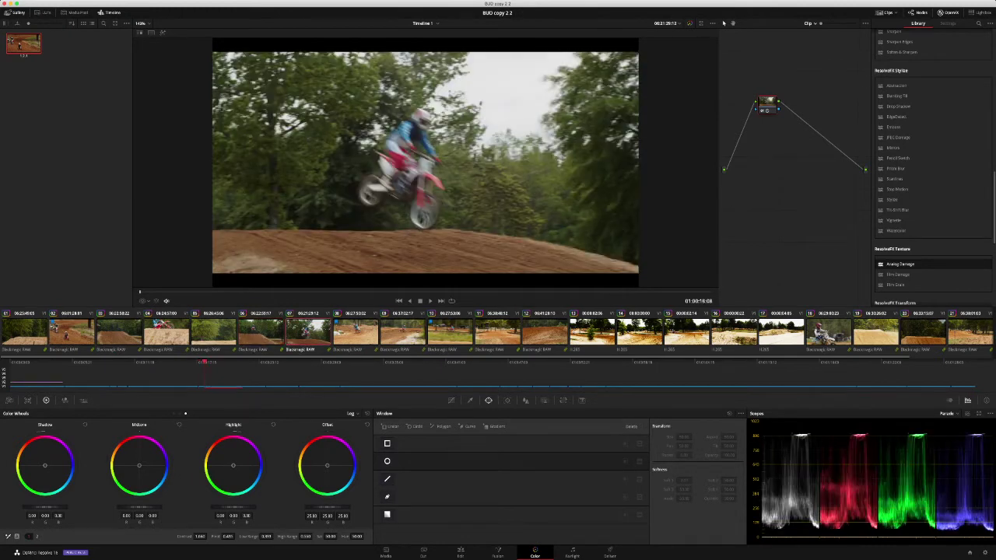
On the fourth clip, at the frame showing the bike above the dirt, raise the pivot and lower the Log shadows to about -0.06.
left_click(166, 332)
key("space")
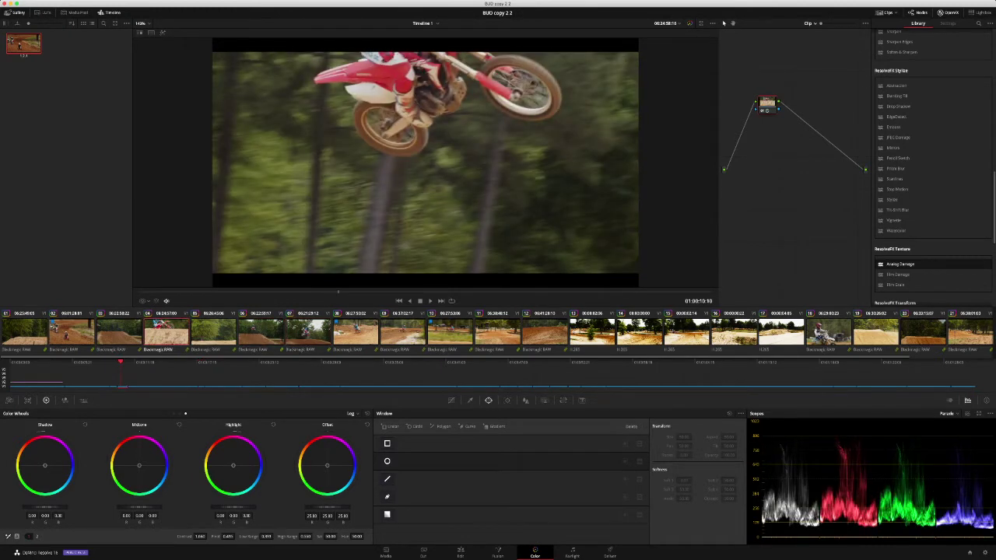
key("Left")
key("Left")
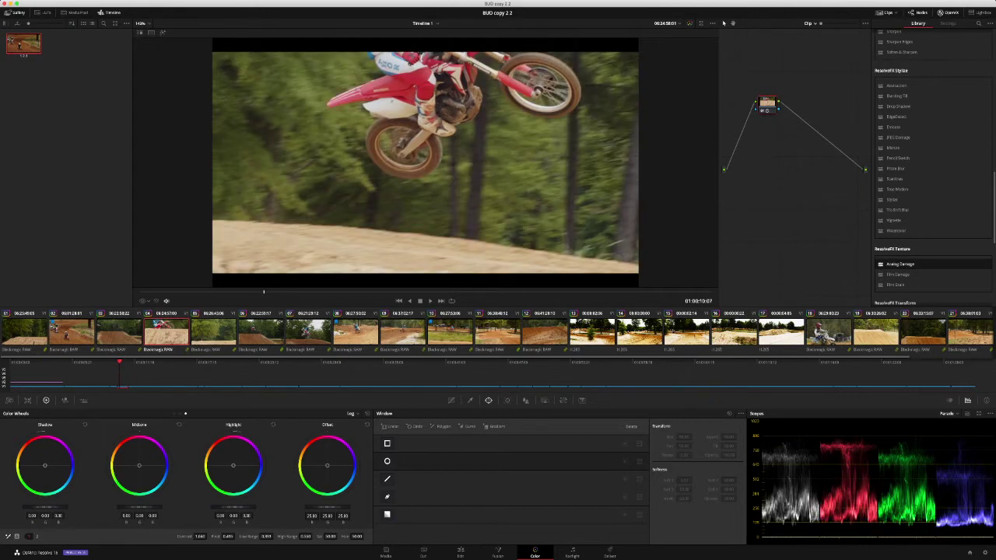
left_click_drag(228, 536, 236, 537)
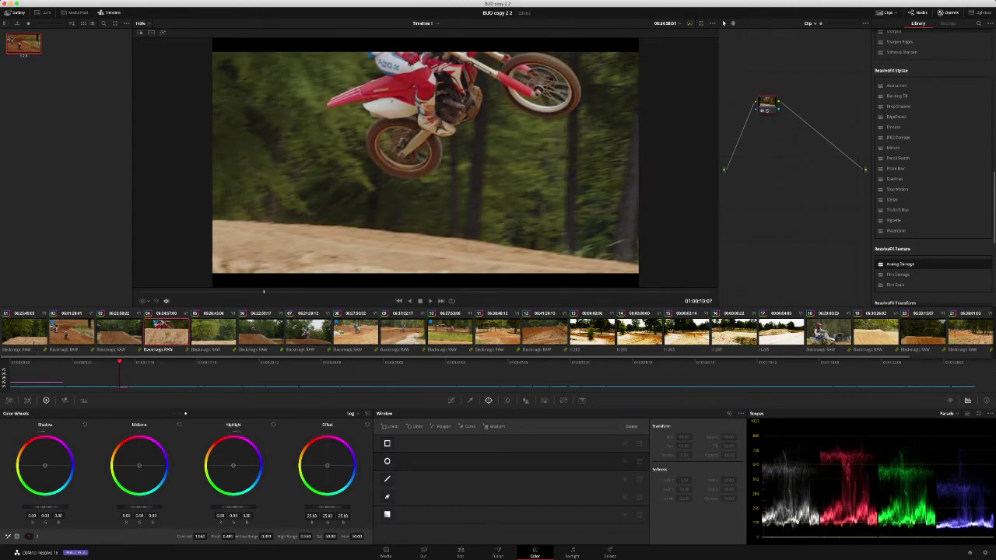
left_click_drag(45, 507, 35, 508)
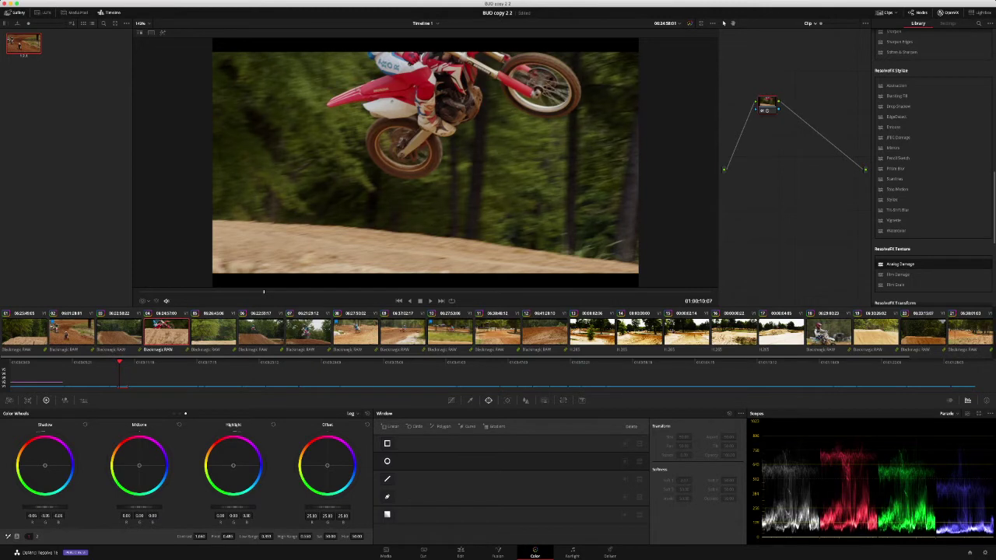
Move on to the fifth clip, raise its pivot, and lower its Log shadows to about -0.07.
key("Right")
key("Right")
key("Right")
key("Right")
key("Right")
key("Right")
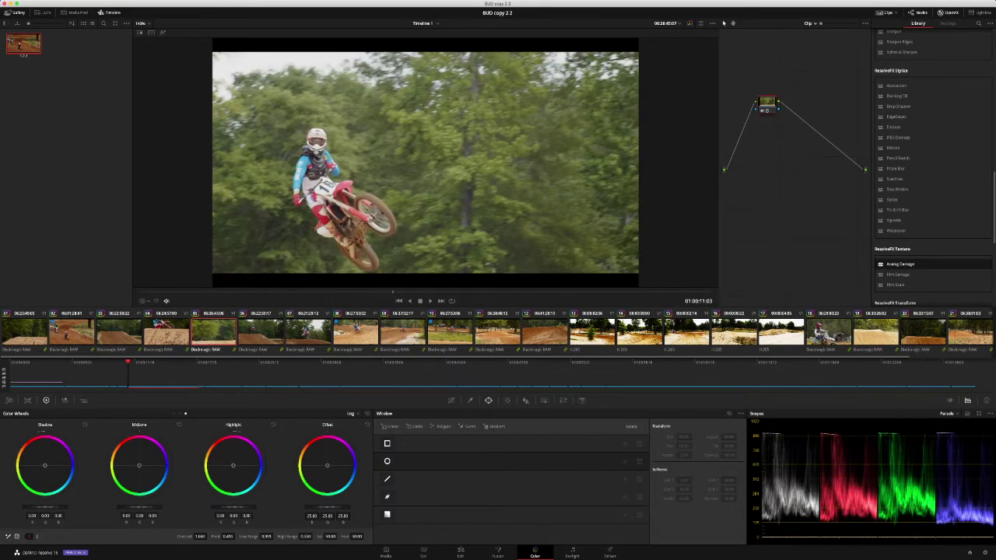
left_click_drag(228, 537, 241, 537)
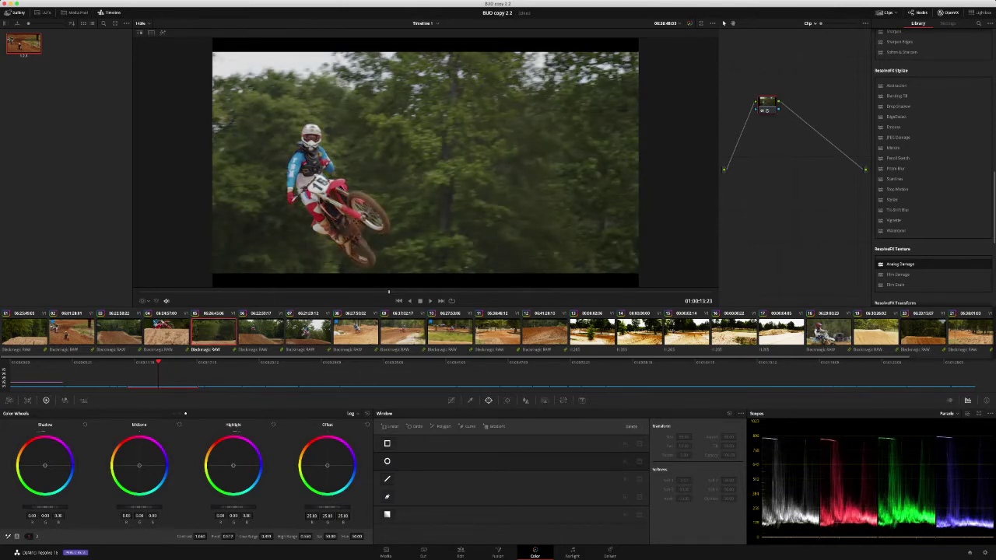
left_click_drag(46, 507, 30, 507)
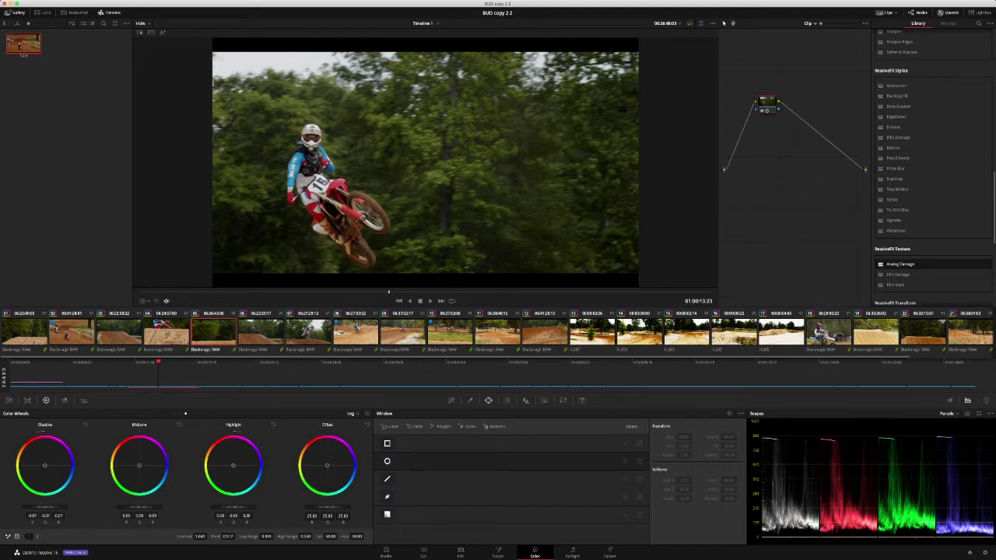
Raise the fifth clip's Log shadows slightly to about -0.06.
left_click_drag(30, 507, 32, 507)
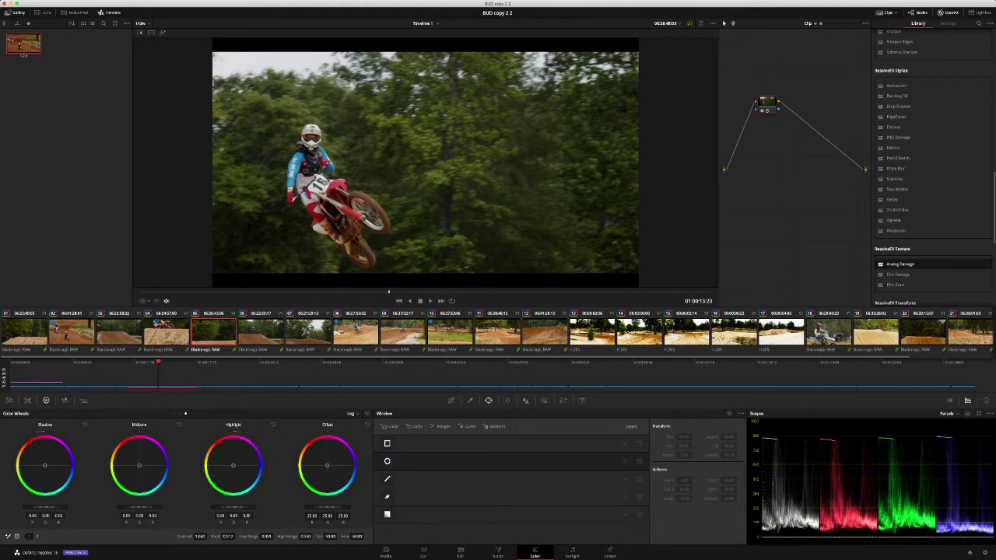
Try rebuilding the fifth clip's grade on a new serial node with raised contrast and offset, bypassing the original node, and discard the test.
key("super+d")
key("super+d")
key("alt+s")
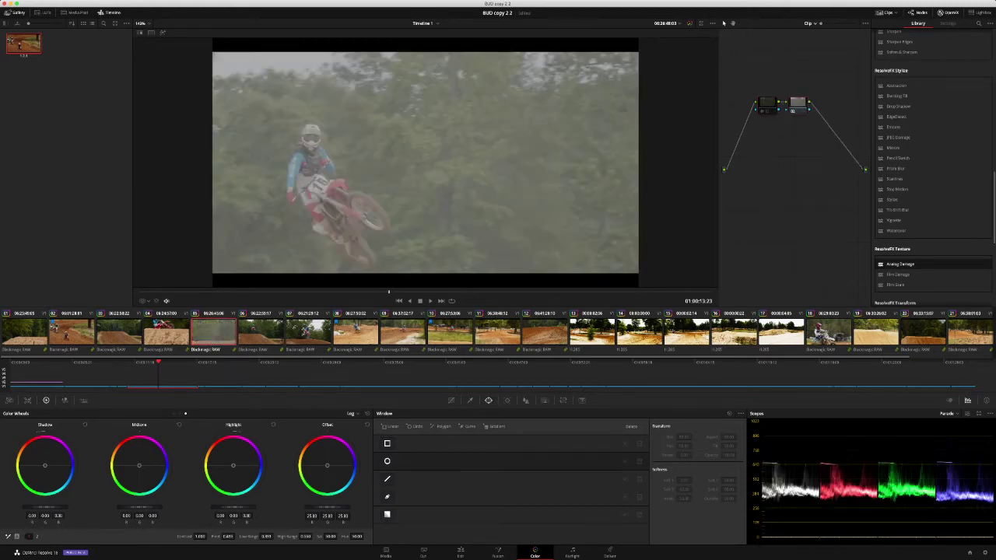
double_click(200, 537)
type("0")
key("Return")
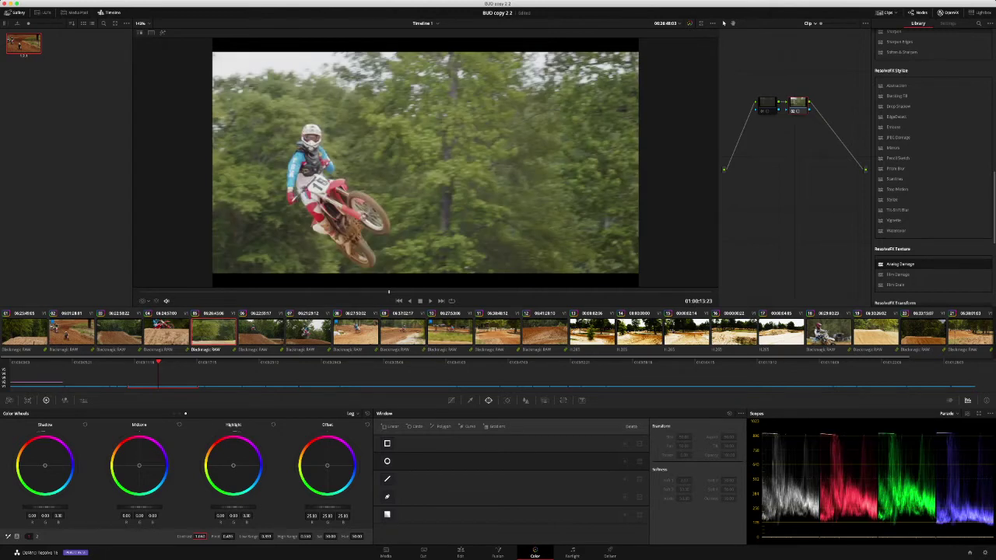
mouse_move(327, 507)
left_mouse_down()
mouse_move(292, 508)
mouse_move(319, 507)
left_mouse_up()
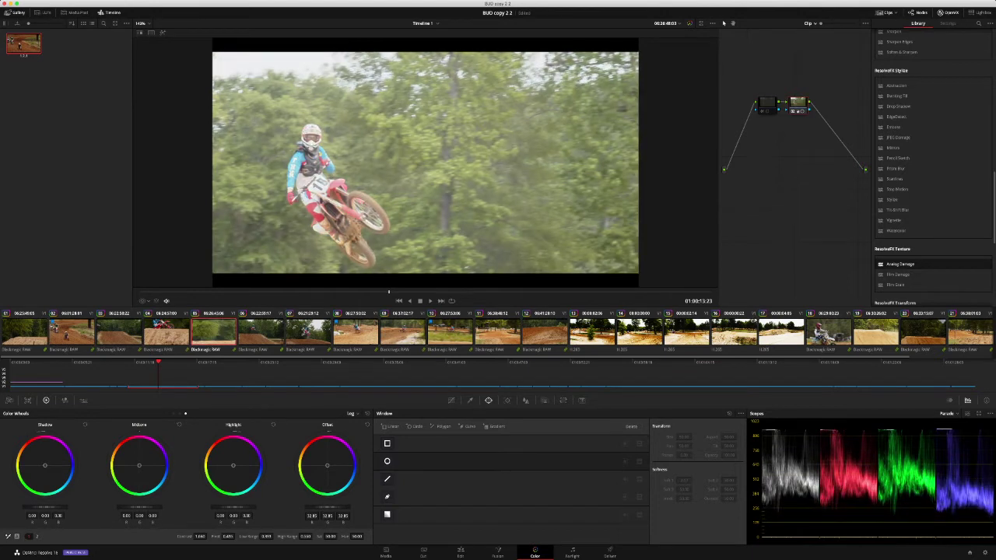
key("super+shift+Home")
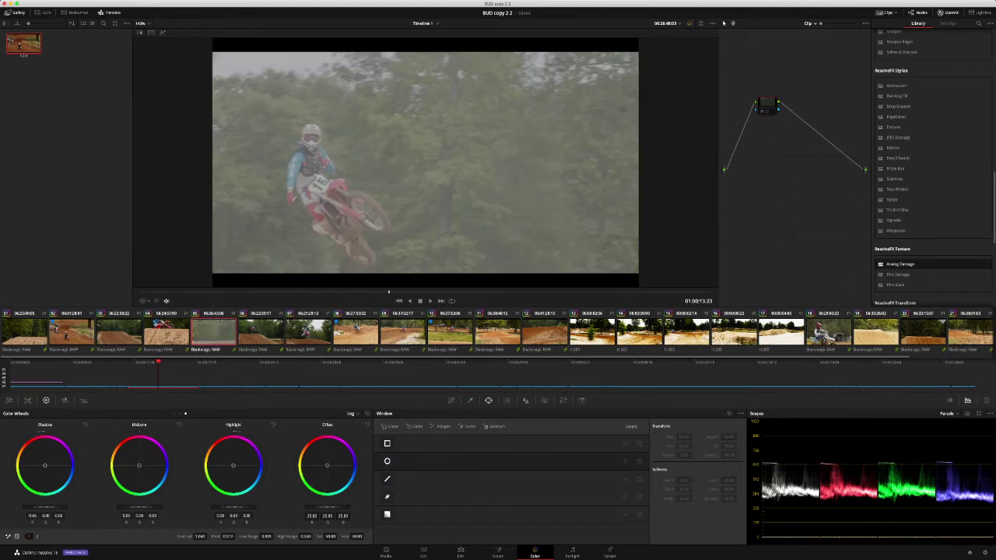
key("alt+shift+c")
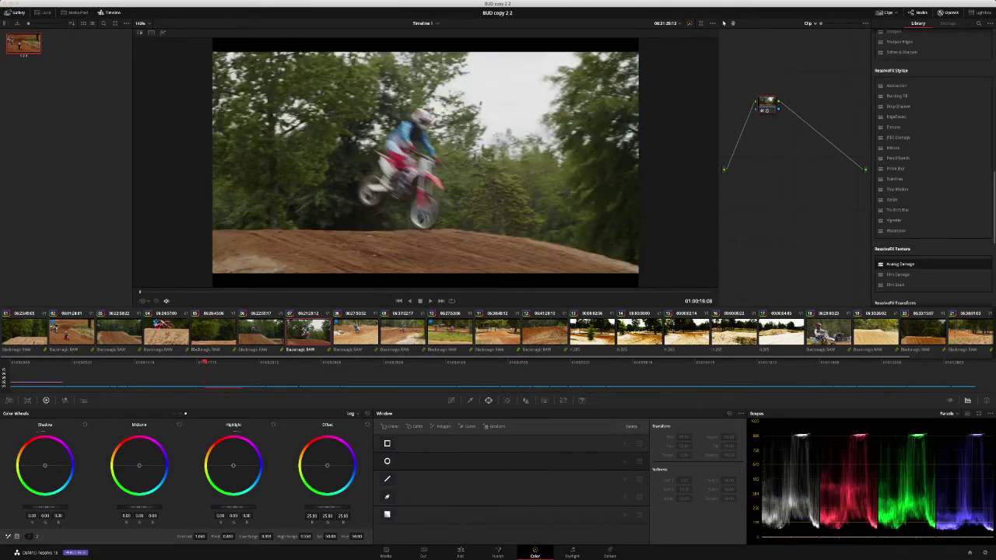
On the eighth clip, raise the pivot to about 0.49 and lower the Log shadows to about -0.05.
key("Up")
key("Up")
key("Up")
key("Down")
key("Up")
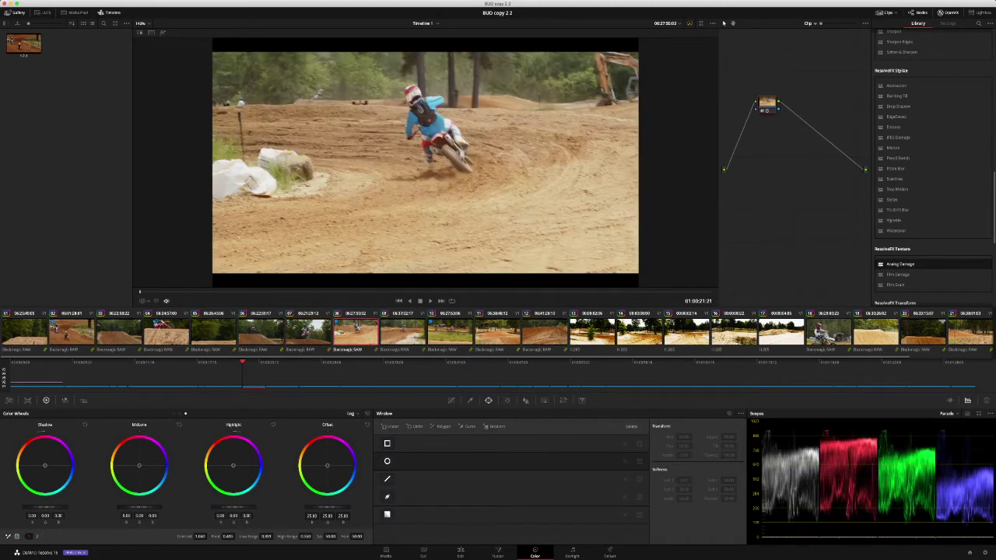
left_click_drag(227, 536, 238, 536)
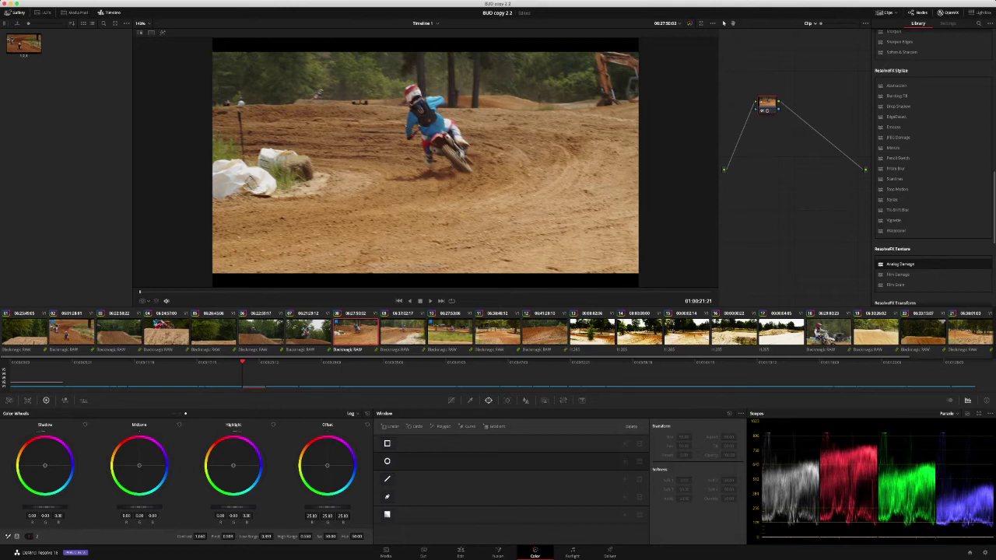
left_click_drag(44, 507, 31, 507)
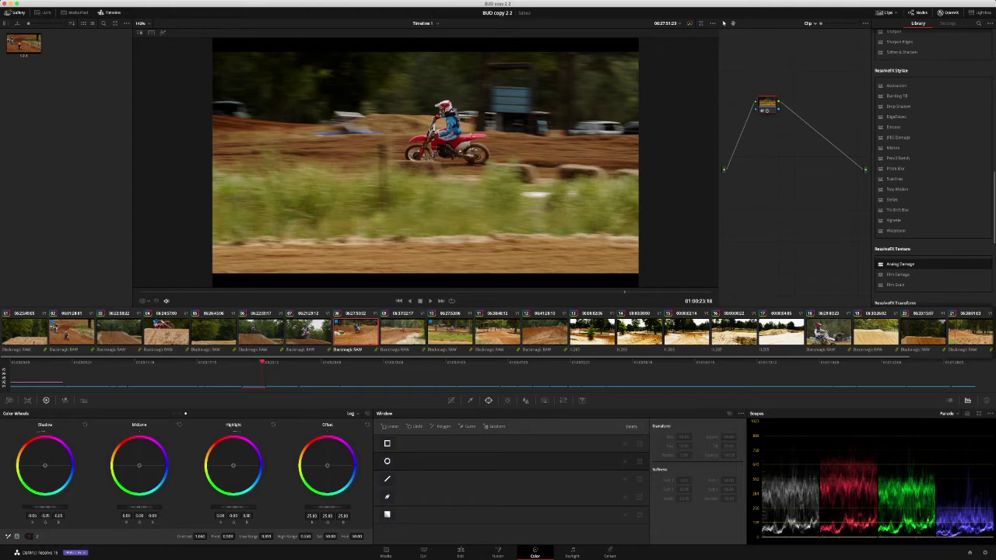
left_click_drag(243, 537, 237, 536)
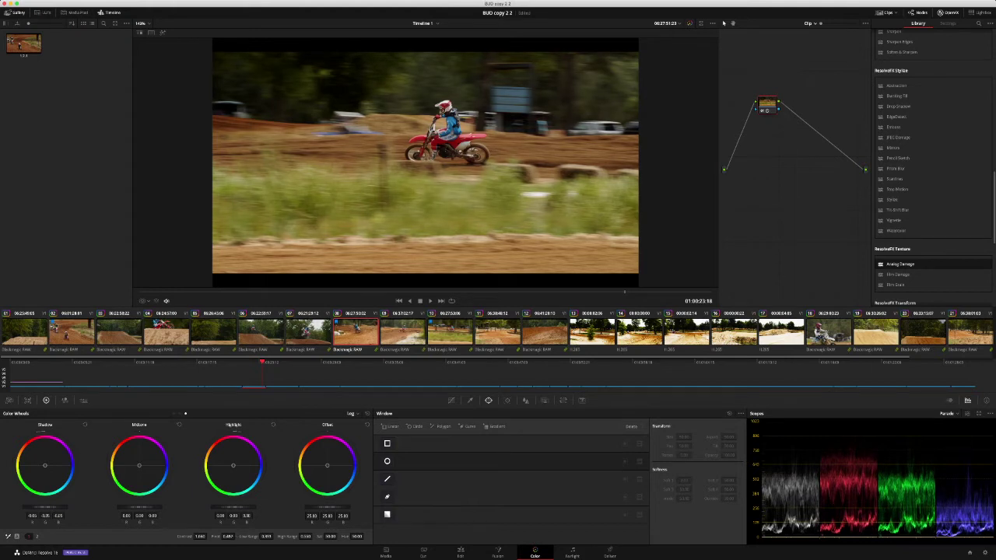
Grab a still of the eighth clip at the frame of the rider cornering, and wipe it against the seventh clip.
key("j")
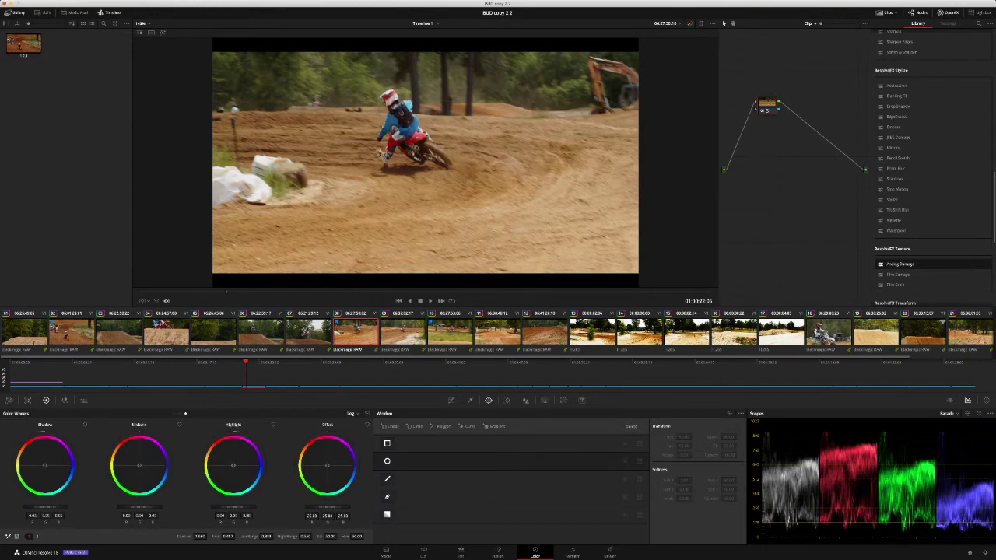
key("alt+super+g")
key("Up")
key("super+w")
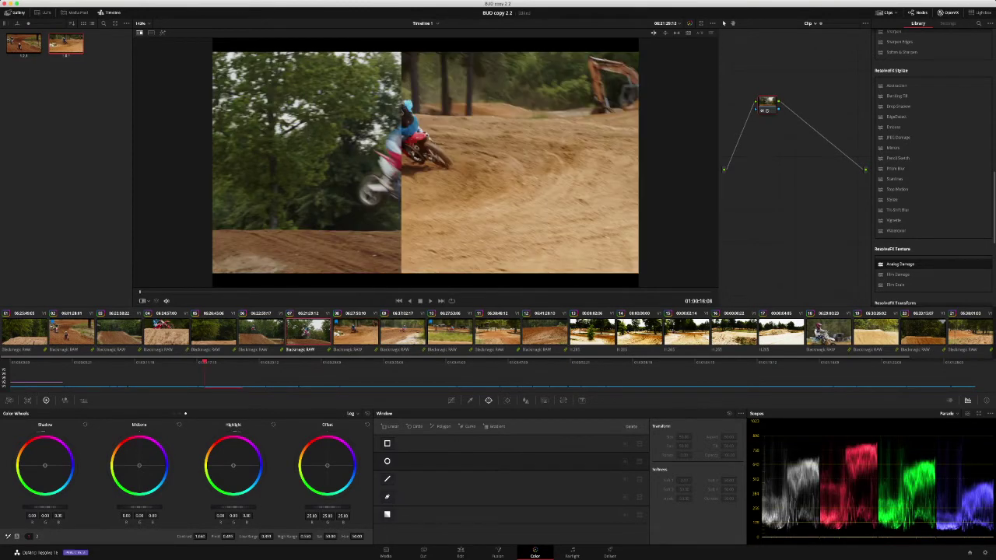
Swap the wipe's sides and warm the seventh clip's offset to match the reference still, with blue at about 23.4.
mouse_move(401, 162)
left_mouse_down()
mouse_move(263, 162)
mouse_move(577, 162)
mouse_move(400, 162)
left_mouse_up()
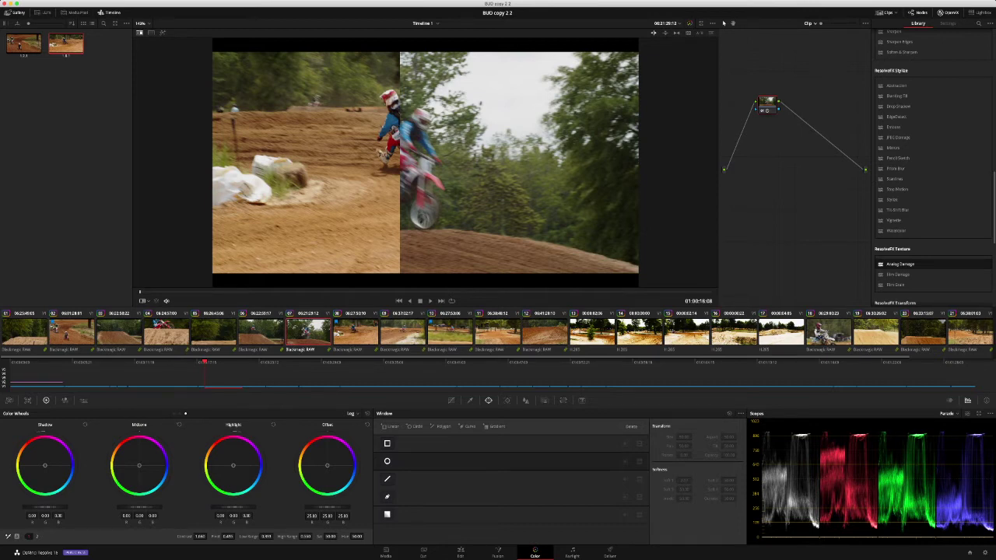
left_click_drag(327, 465, 326, 466)
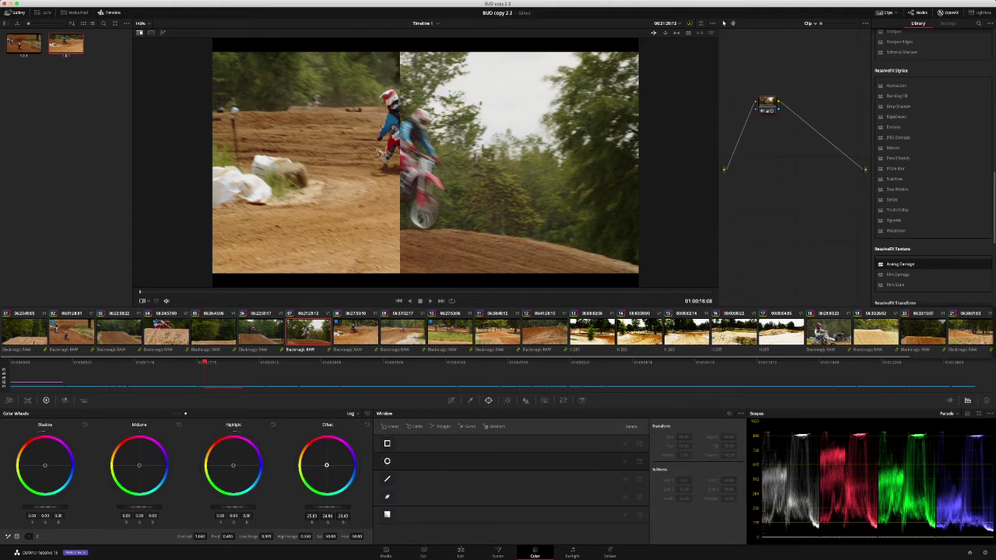
key("super+w")
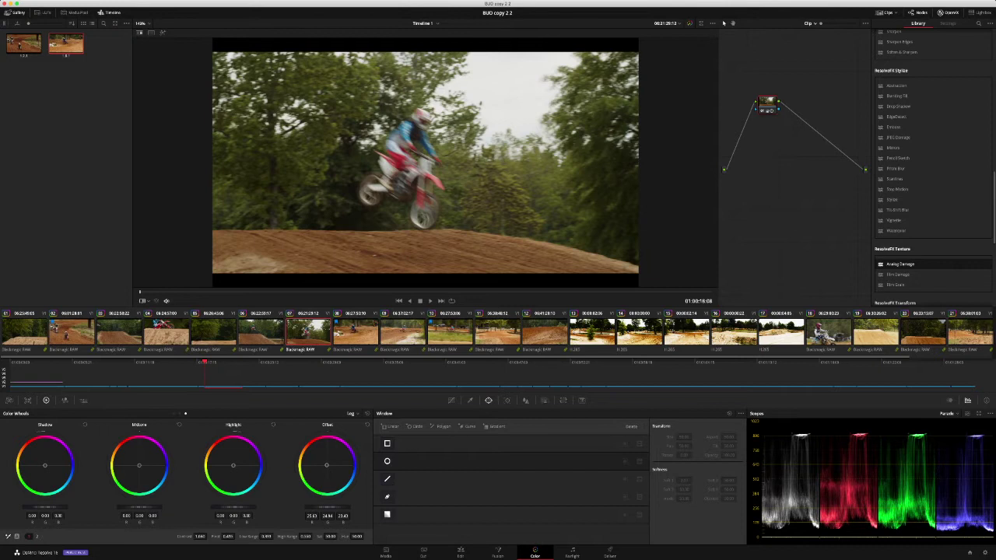
Warm the sixth clip's offset against the reference still, with blue at about 22.4, and compare it with the seventh clip.
key("Up")
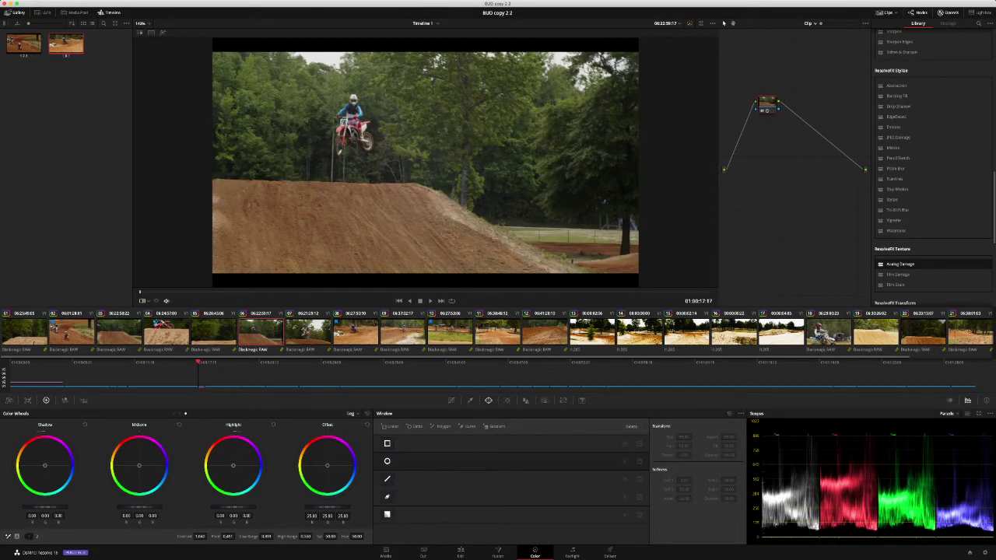
key("super+w")
left_click_drag(327, 466, 326, 464)
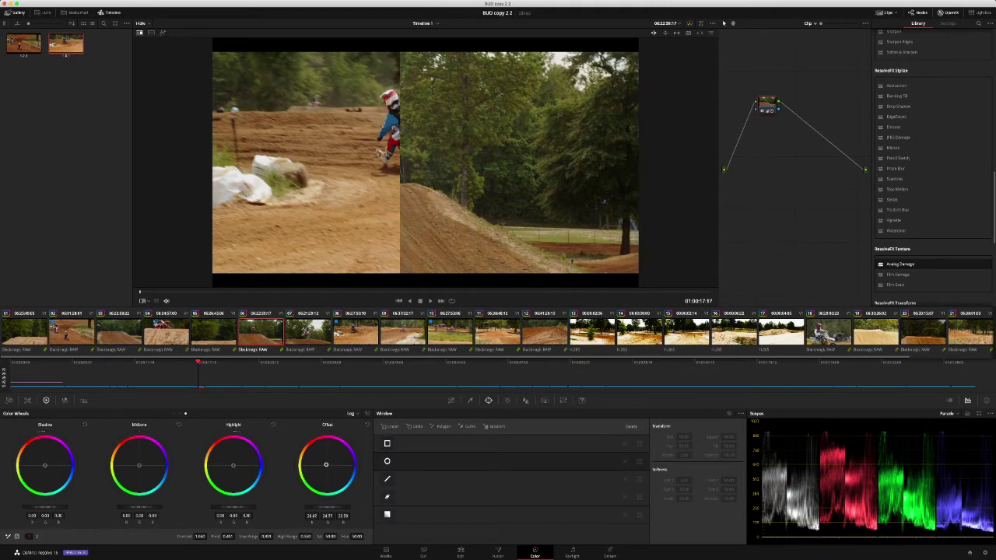
key("super+w")
key("Down")
key("Up")
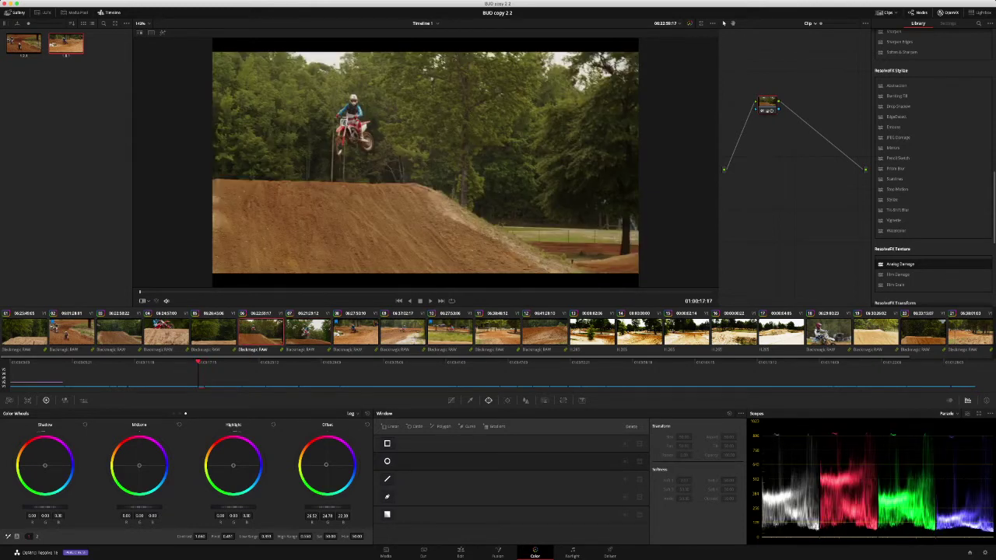
On the fourth clip, warm the offset to match the dirt in the reference still, with blue at about 22.9.
key("Up")
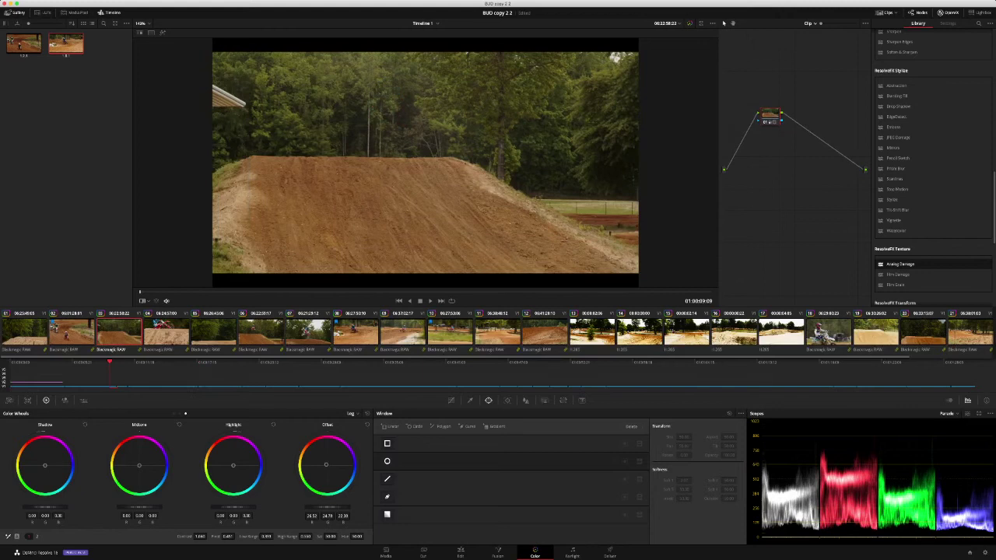
key("Up")
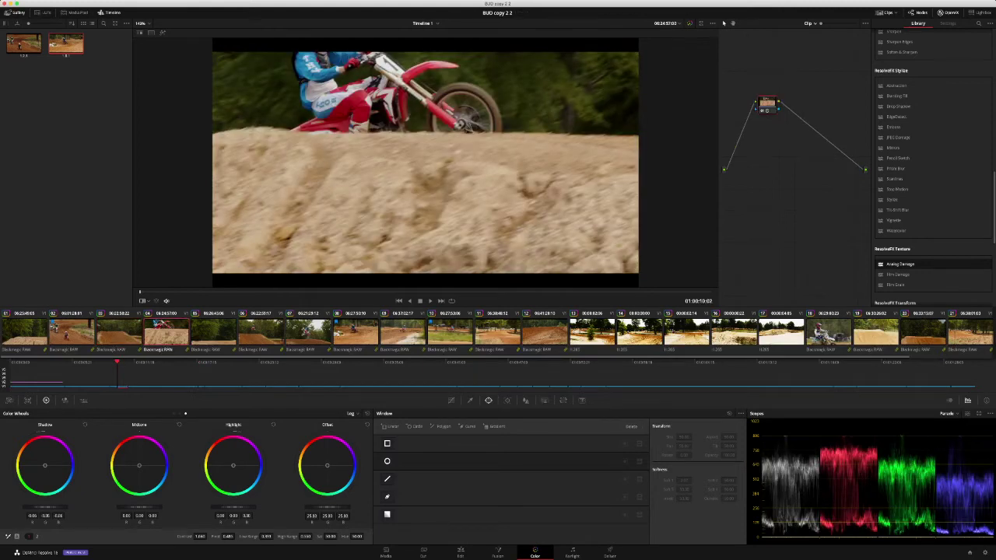
key("super+w")
left_click_drag(327, 465, 327, 465)
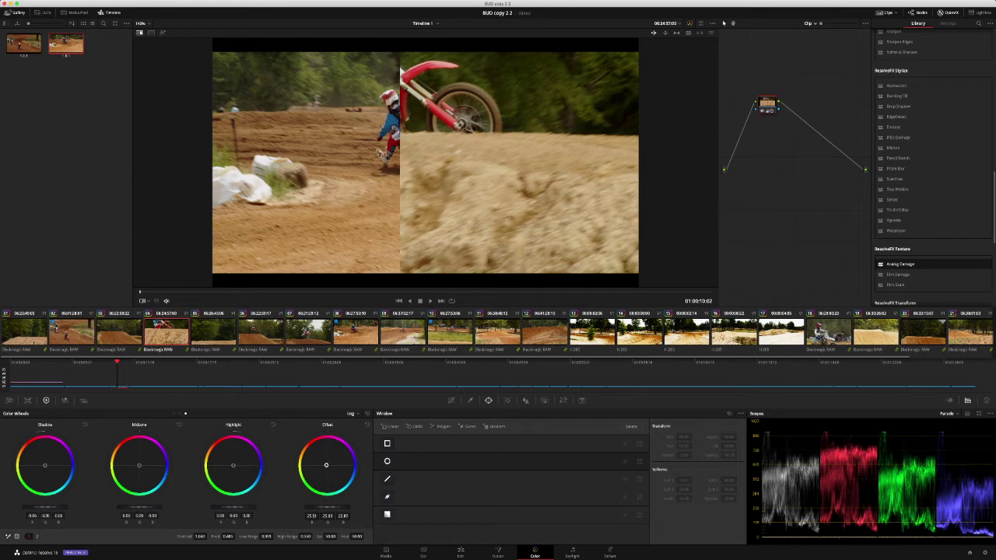
key("super+w")
Warm the fifth clip's offset, with blue at about 23.2, using the wipe to match its trees and rider to the reference still.
key("Down")
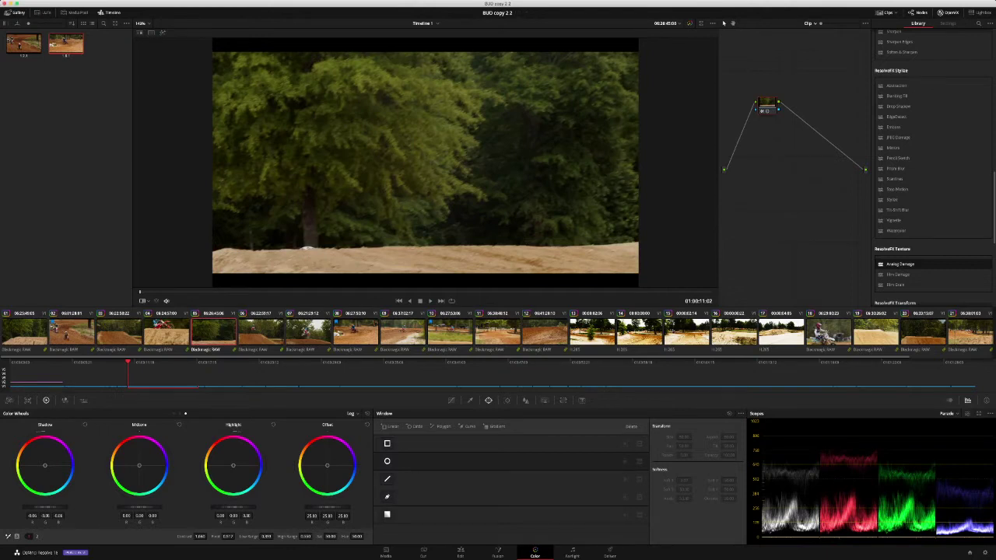
left_click_drag(327, 465, 327, 465)
key("super+w")
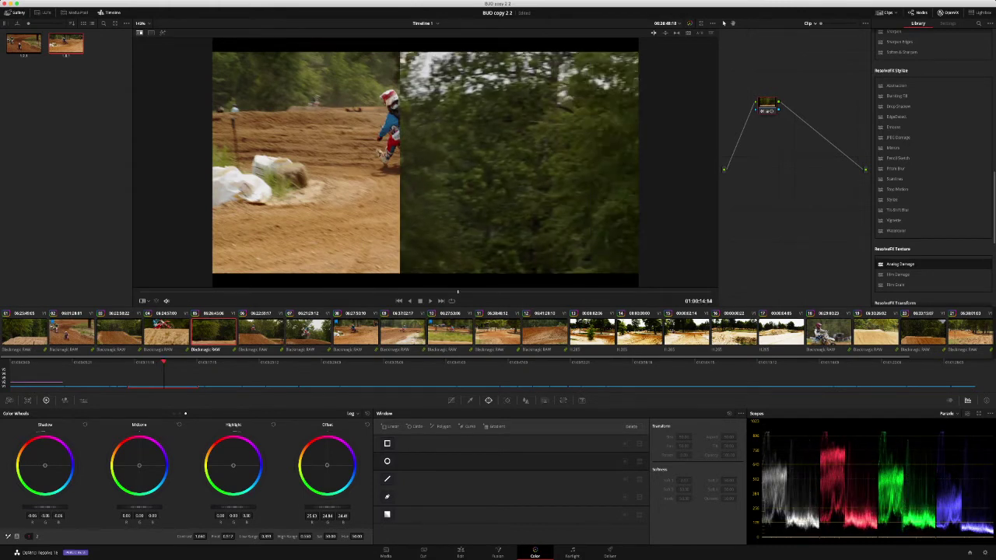
left_click_drag(400, 163, 77, 164)
left_click_drag(503, 163, 400, 163)
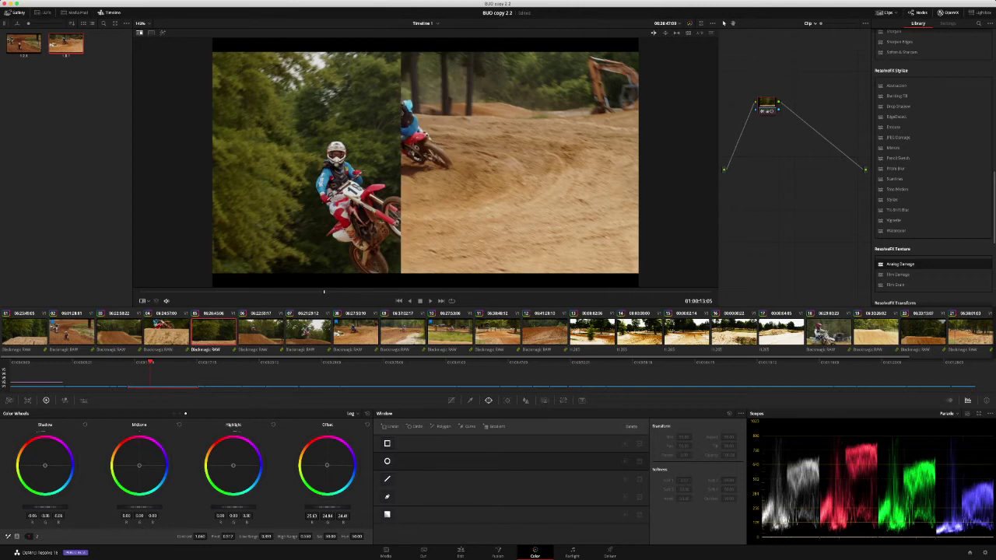
left_click_drag(327, 466, 326, 464)
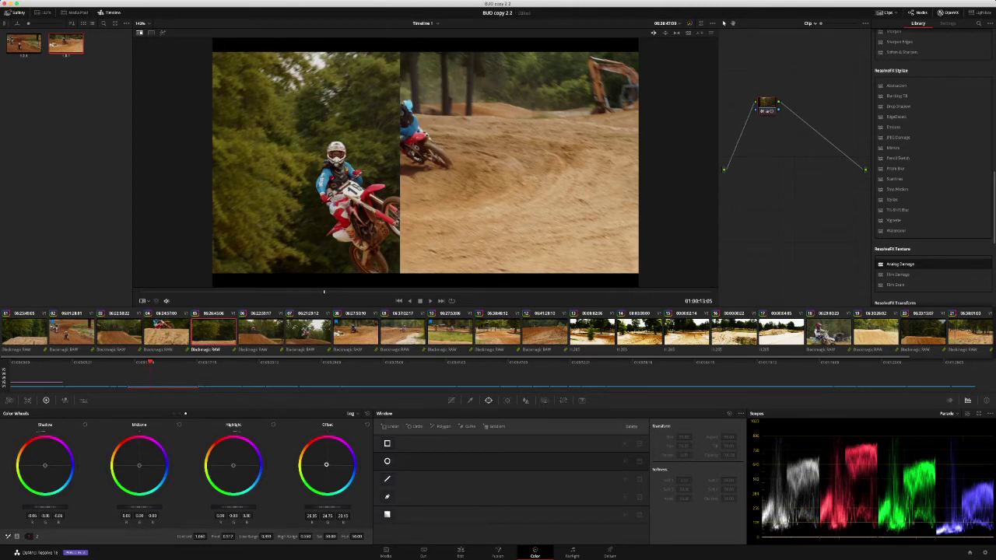
key("super+w")
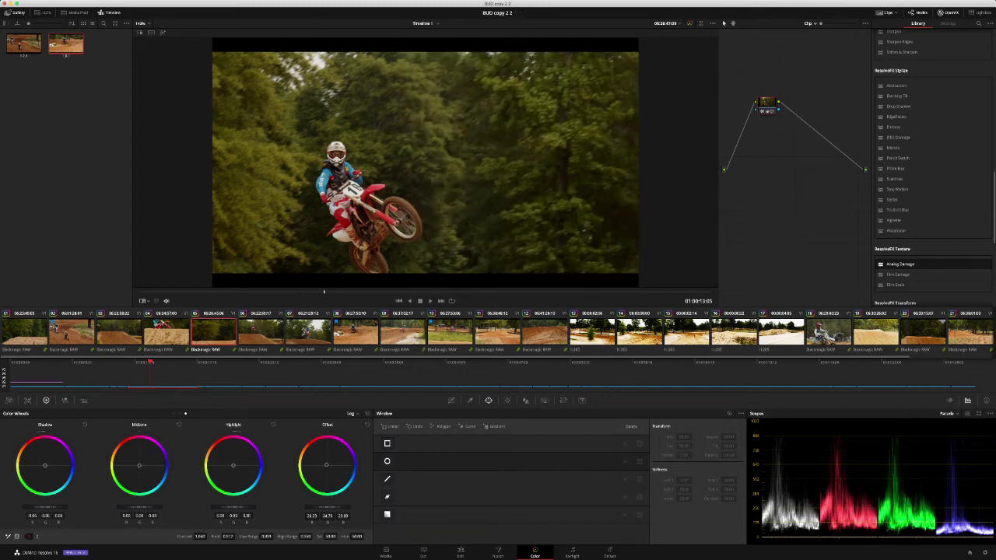
Ease the third clip's warm offset slightly back toward neutral and compare it with the neighbouring clips up to the seventh.
key("Down")
key("Down")
key("Up")
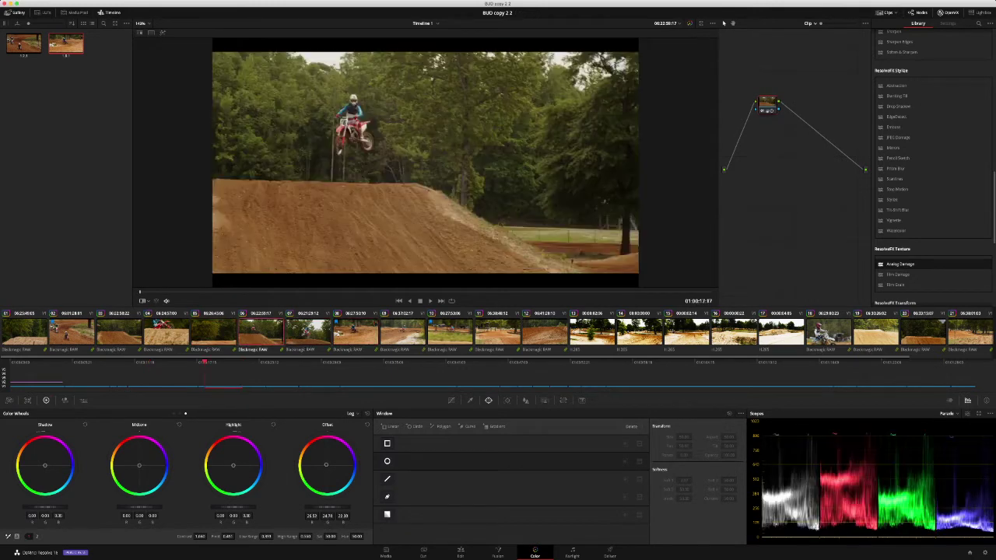
key("Up")
key("Up")
key("Up")
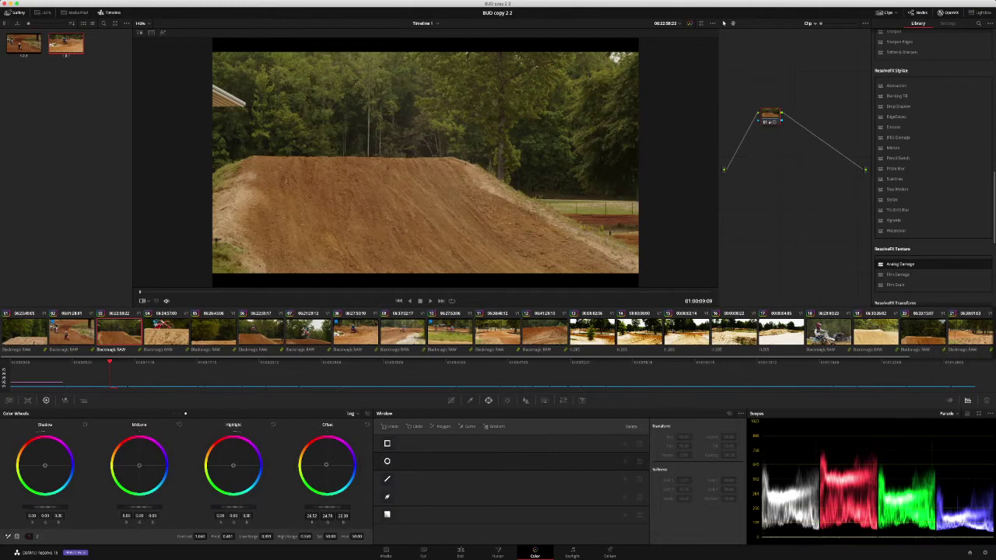
left_click_drag(326, 465, 329, 466)
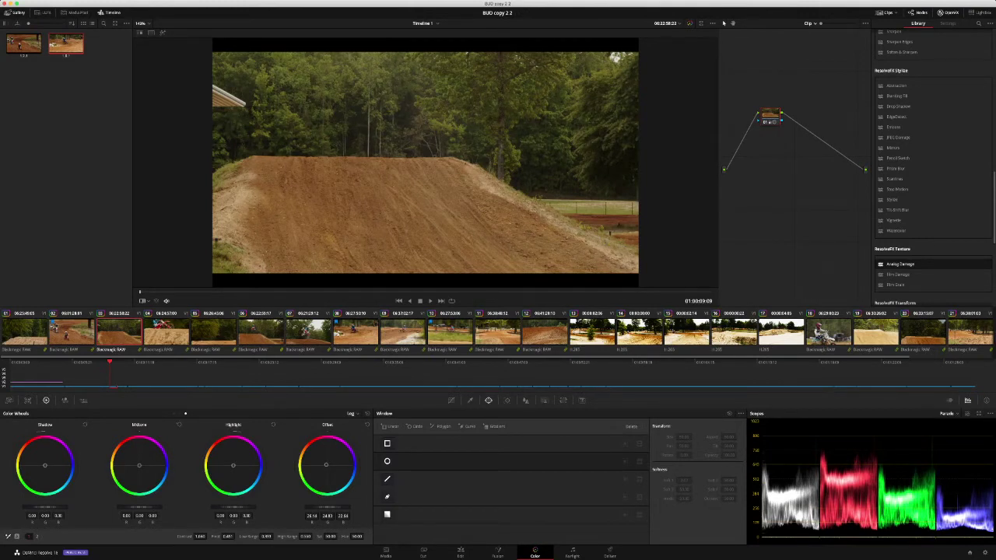
key("Down")
key("Down")
key("Down")
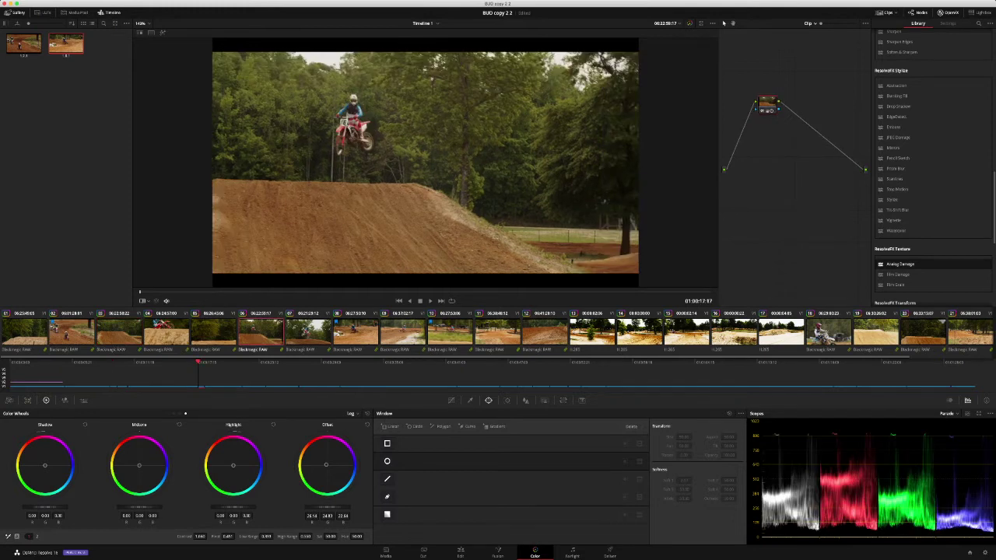
key("Down")
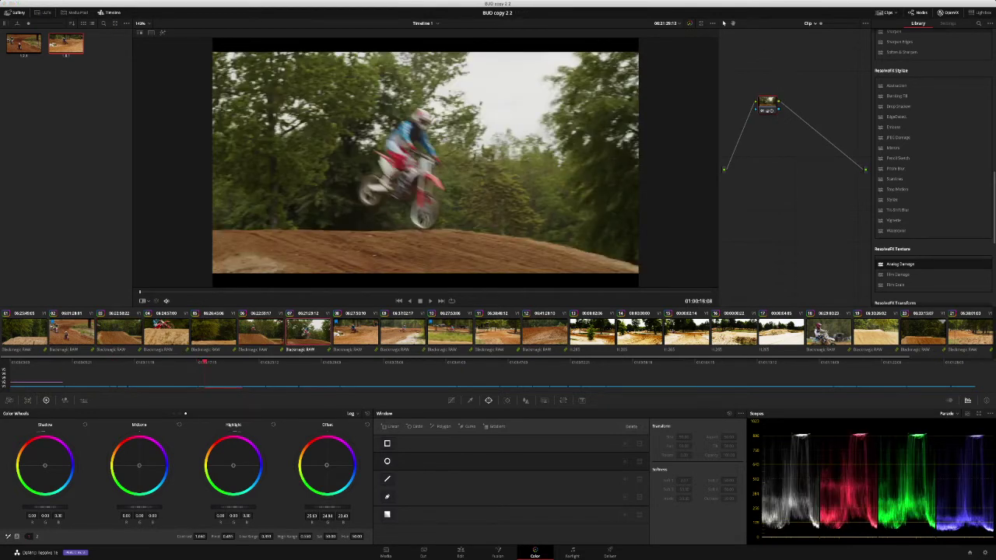
Shift the offset of the second and first clips slightly toward warm to match the other clips.
left_click(72, 332)
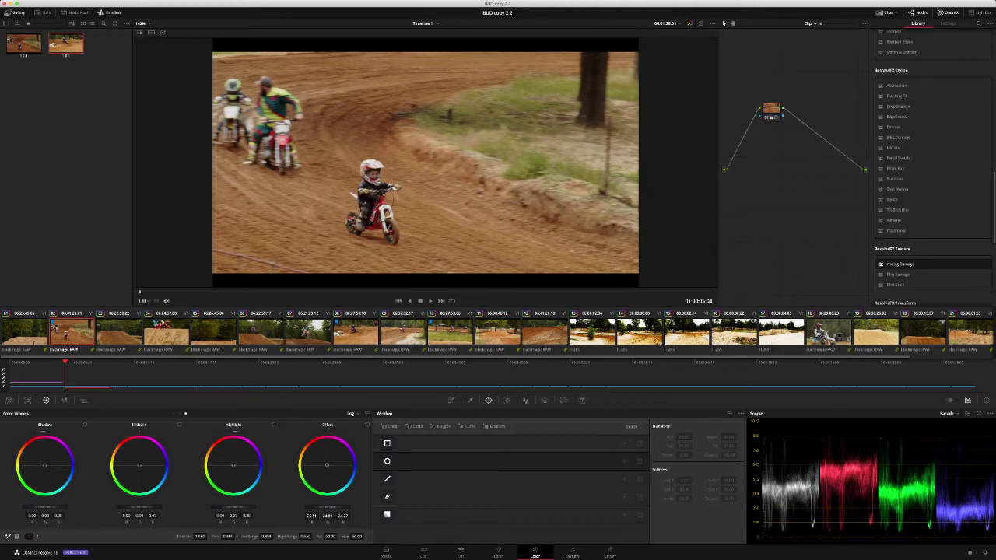
key("Up")
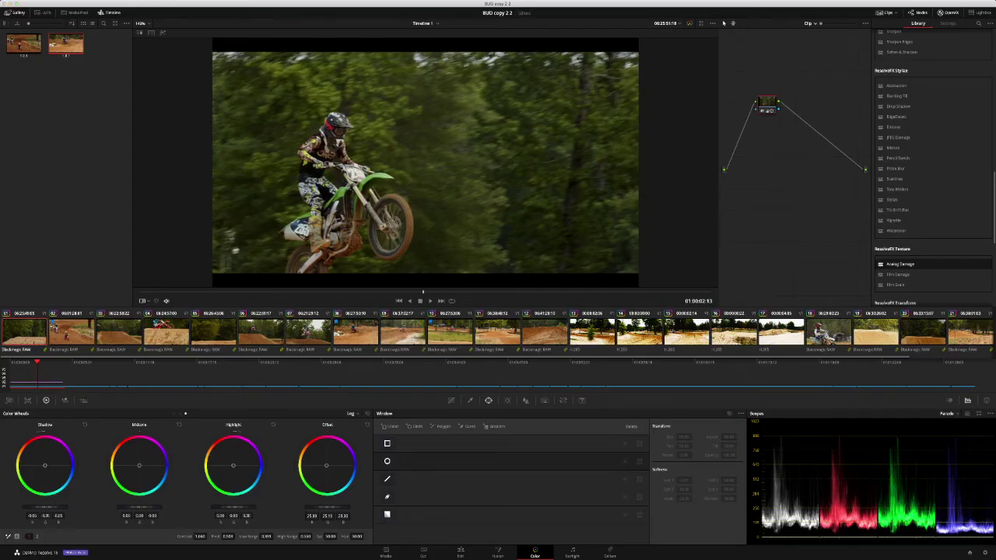
Examine the sixth clip's balanced image in an enlarged viewer.
left_click(261, 332)
key("shift+f")
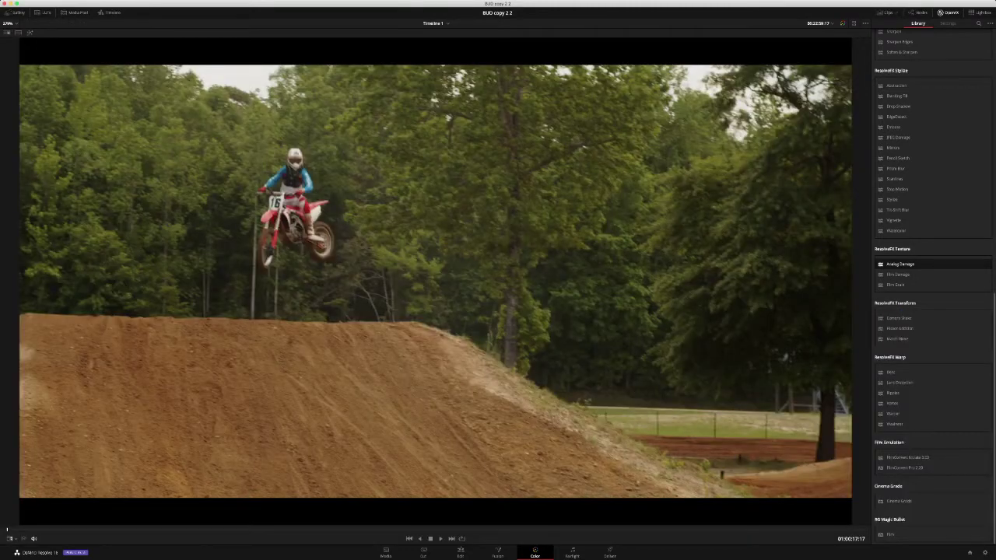
key("shift+f")
Play the eighth clip and its cut into the ninth clip in an enlarged viewer, checking the cut in the edit timeline.
left_click(356, 332)
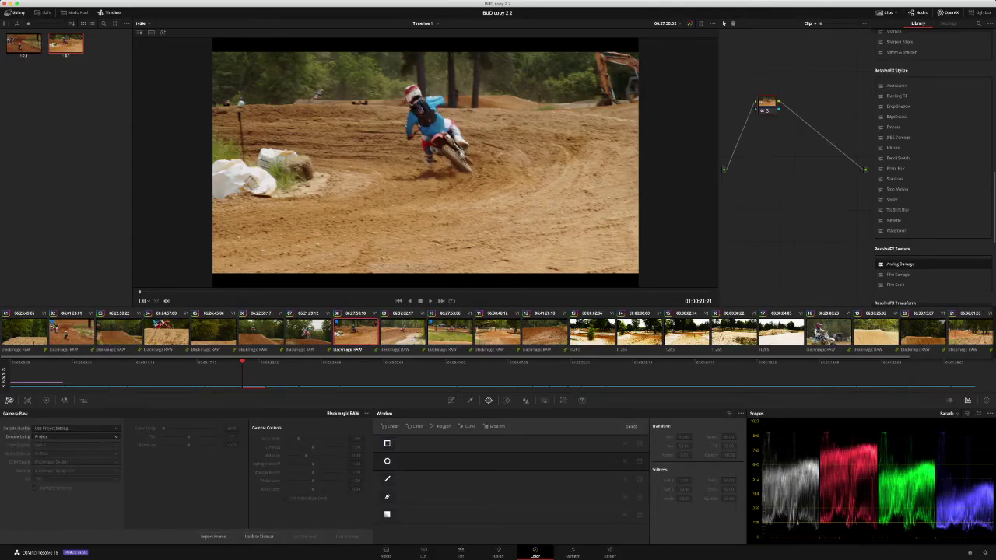
left_click(46, 400)
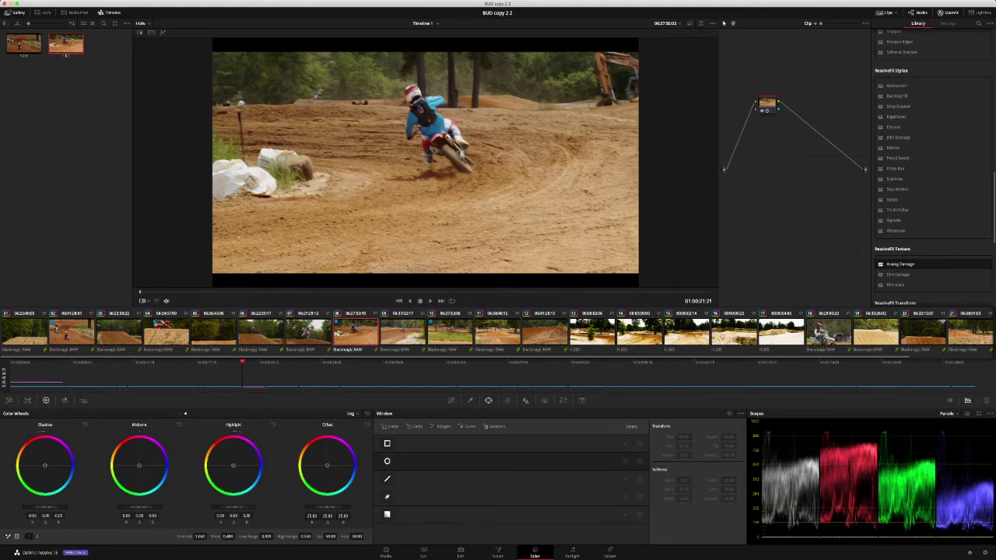
key("alt+f")
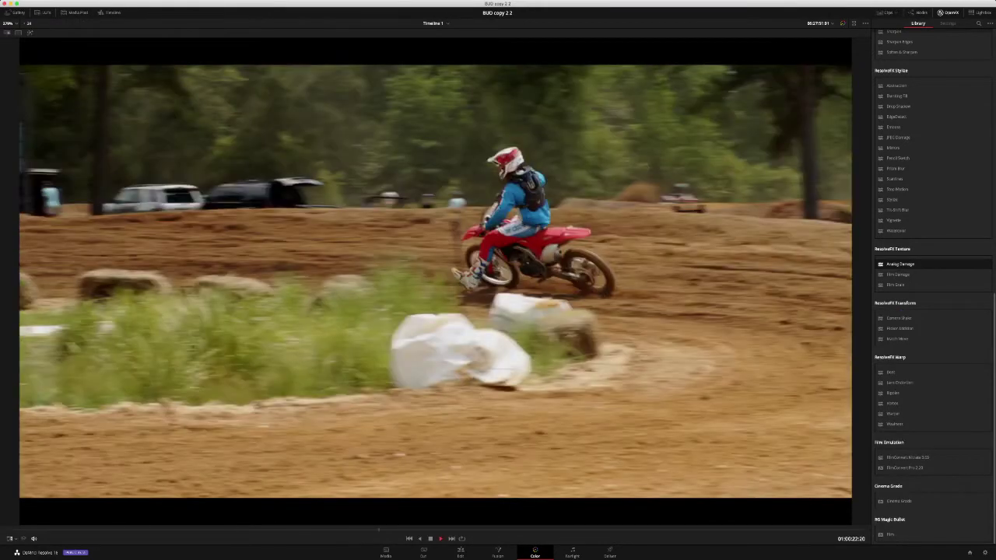
key("alt+f")
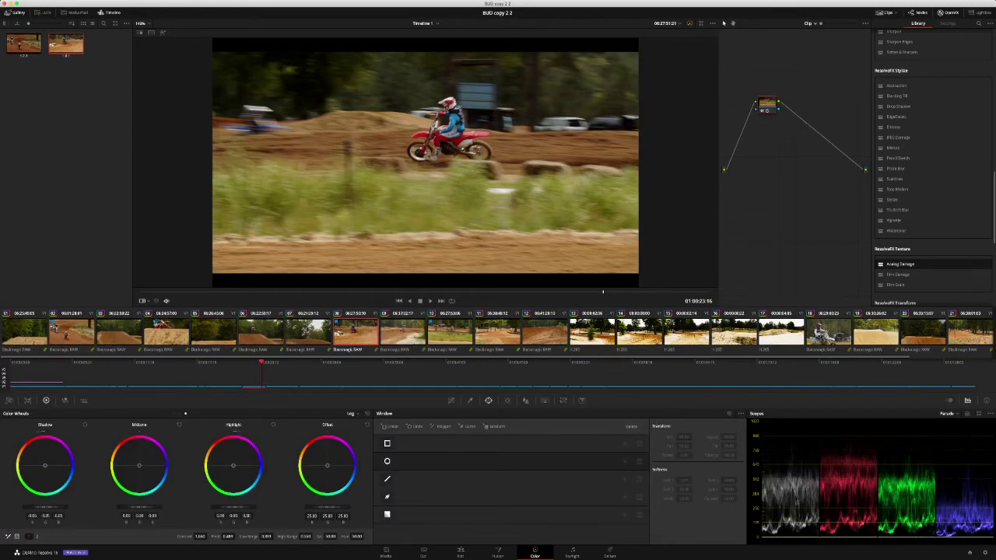
key("shift+4")
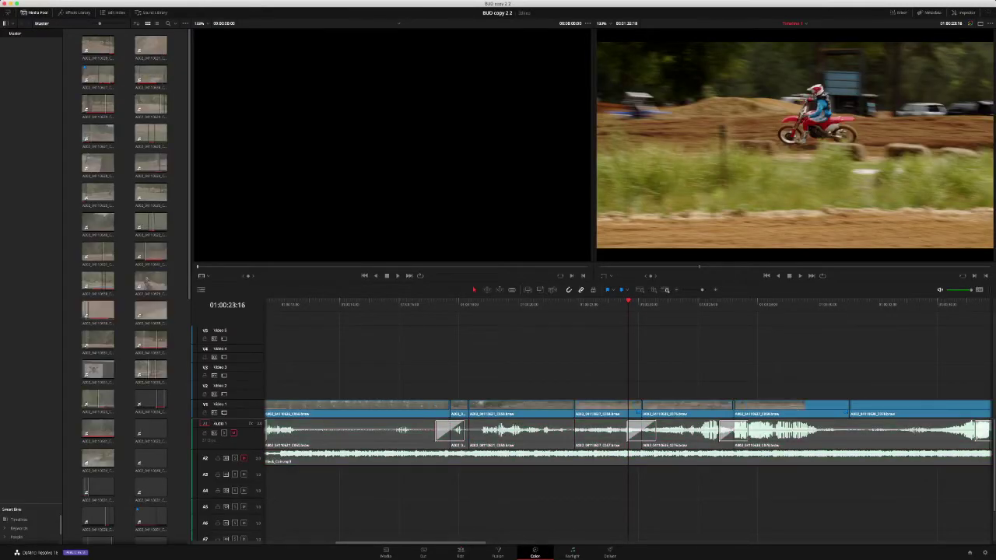
key("shift+6")
key("alt+f")
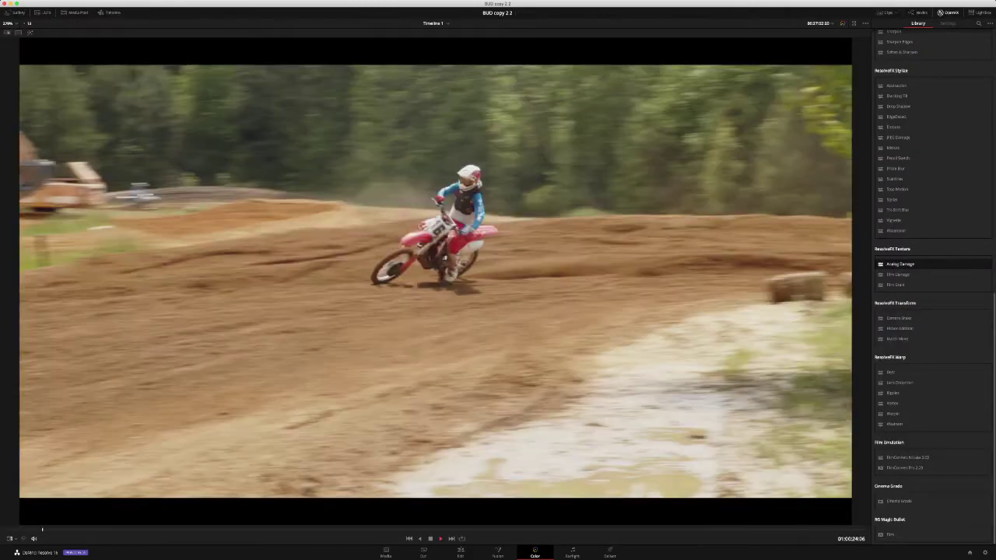
key("alt+f")
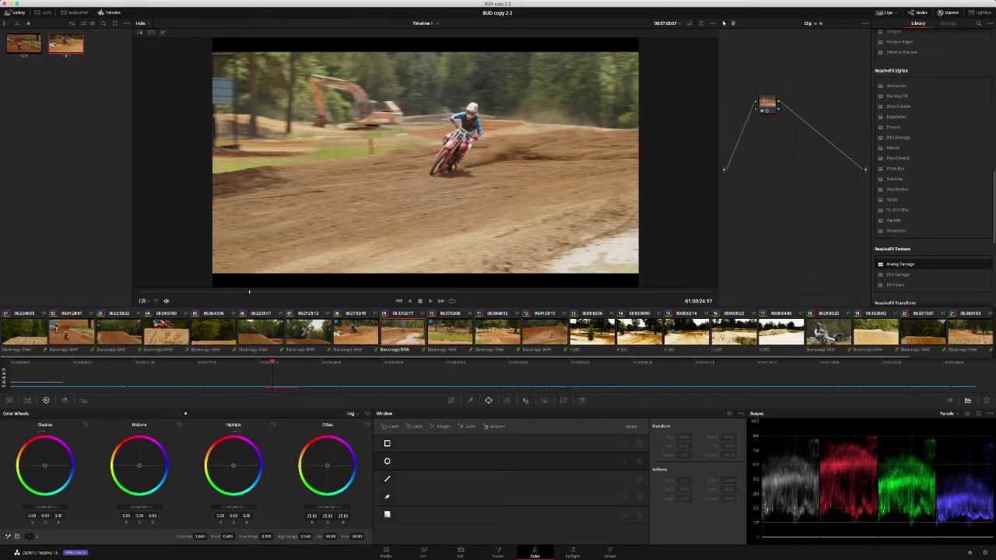
Set the ninth clip's Camera Raw decoding to Clip and play the shot in an enlarged viewer.
key("Up")
key("Down")
left_click(10, 401)
left_click(76, 438)
left_click(70, 446)
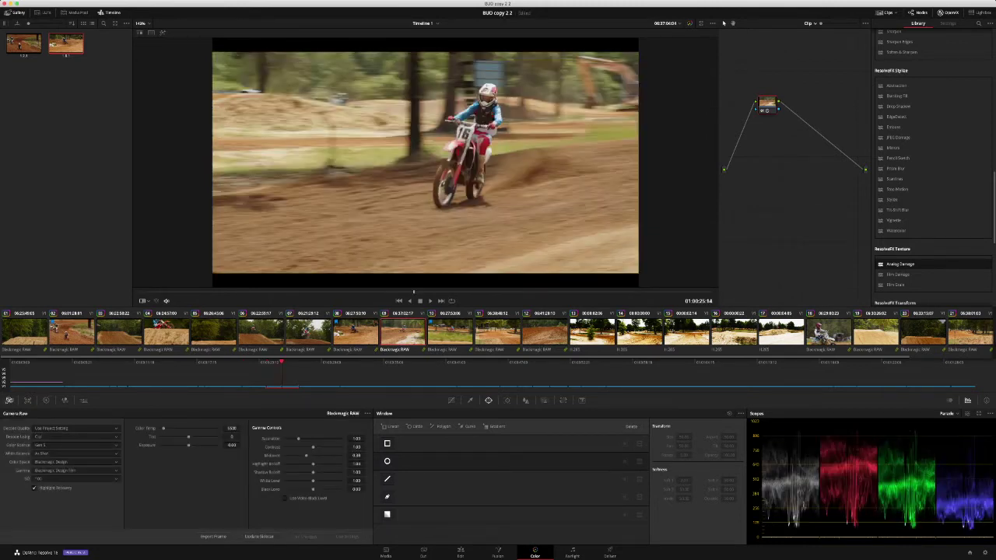
key("alt+f")
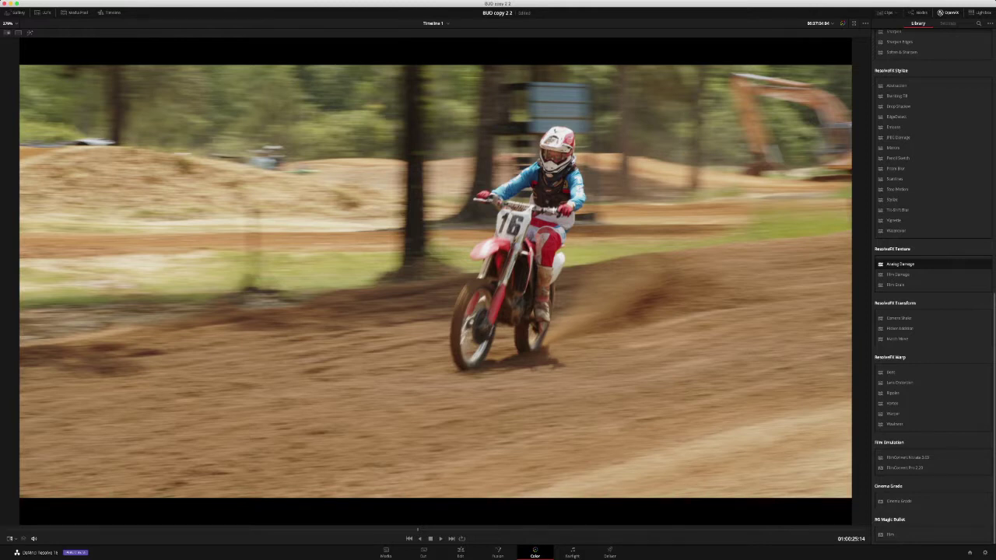
key("space")
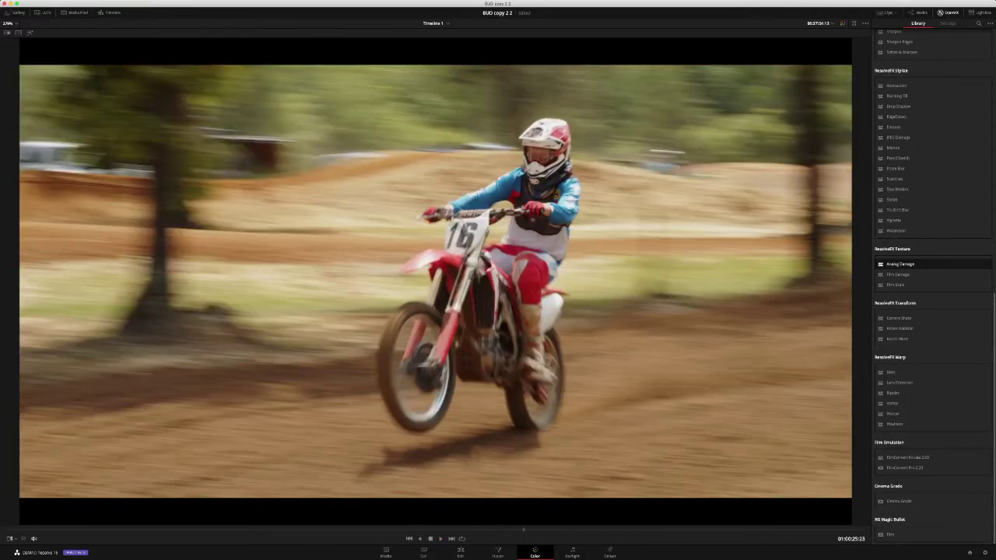
key("alt+f")
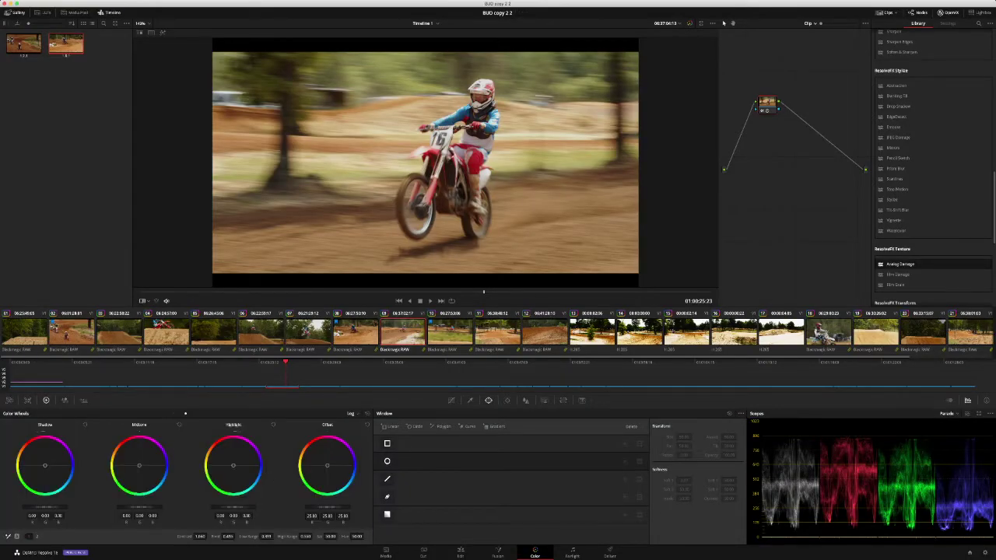
Raise the ninth clip's pivot and its Log highlights to about 0.27, playing the result through to the tenth clip.
left_click_drag(237, 536, 237, 536)
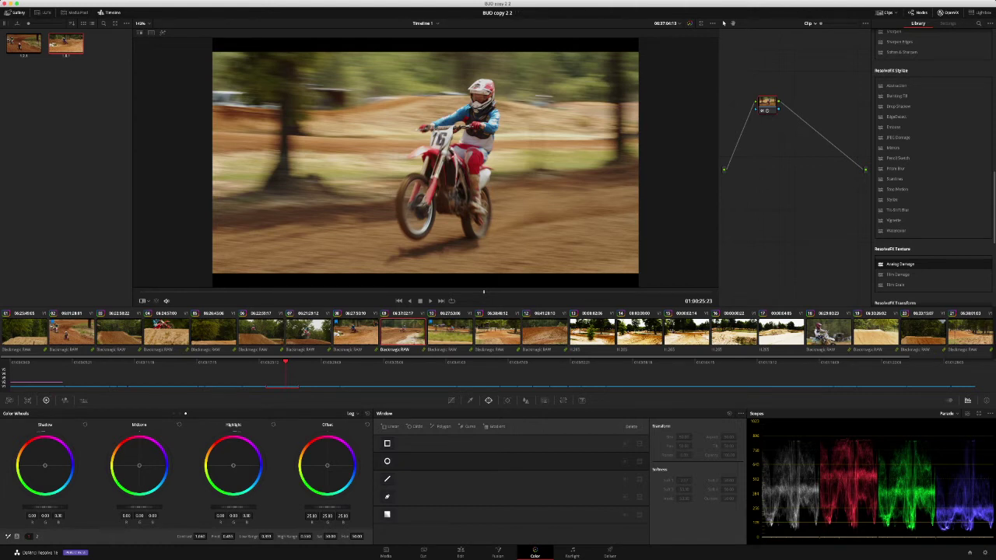
left_click_drag(228, 536, 237, 536)
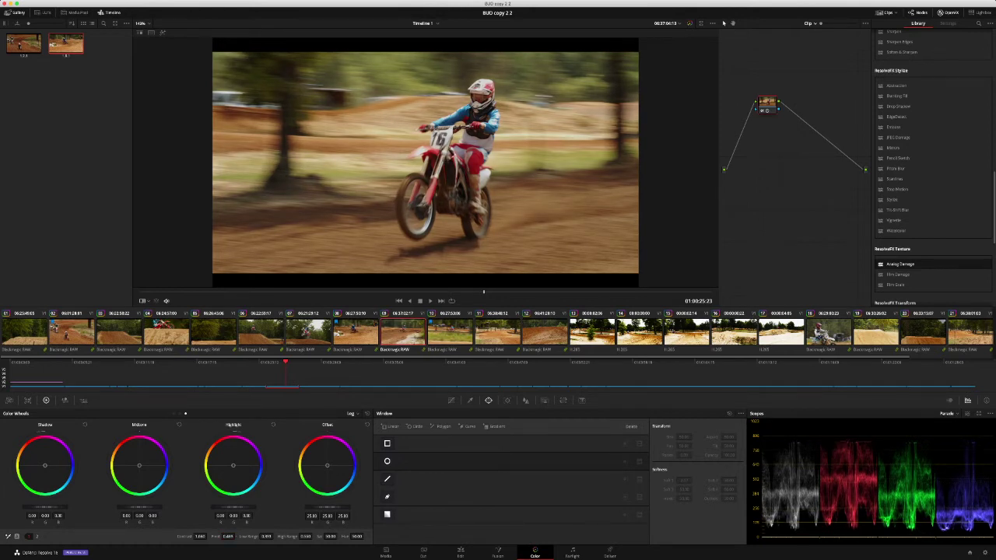
left_click_drag(233, 508, 258, 507)
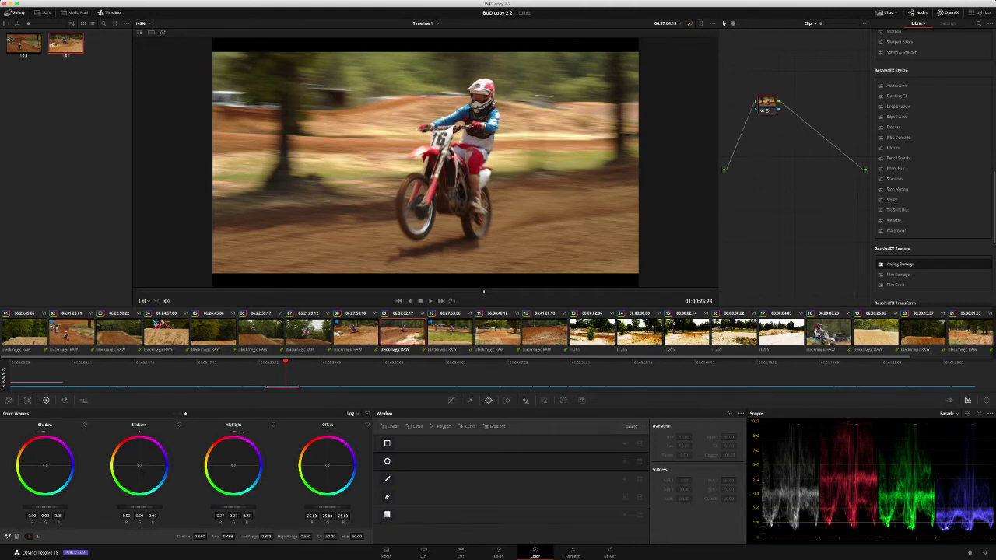
key("alt+f")
key("alt+f")
key("alt+f")
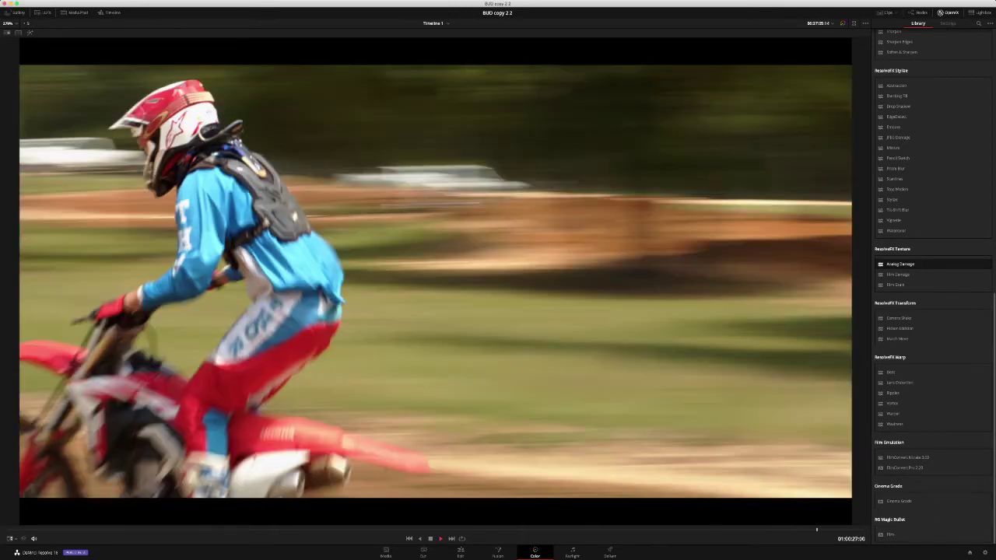
key("alt+f")
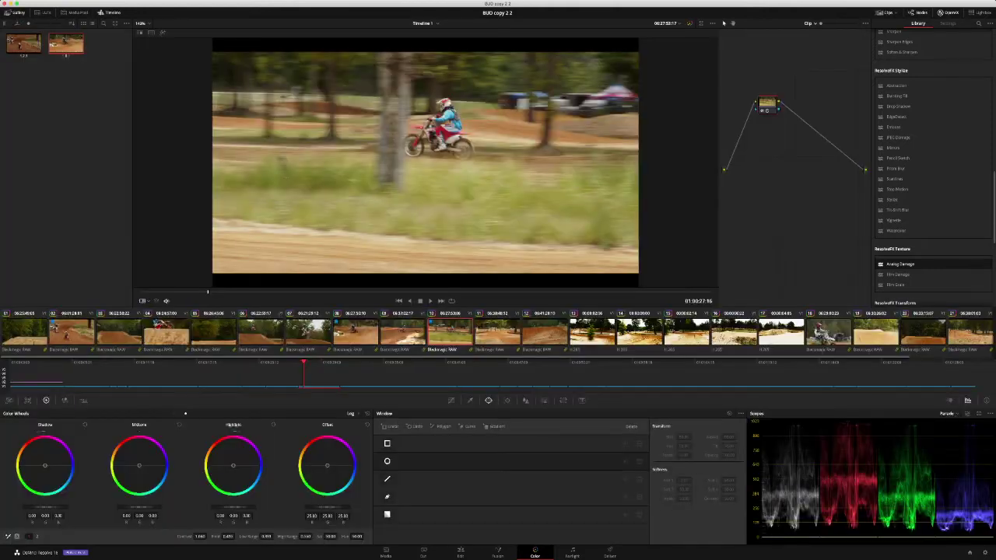
Raise the tenth clip's pivot to about 0.447, compare it with the ninth clip and play it through in an enlarged viewer.
left_click_drag(228, 537, 237, 536)
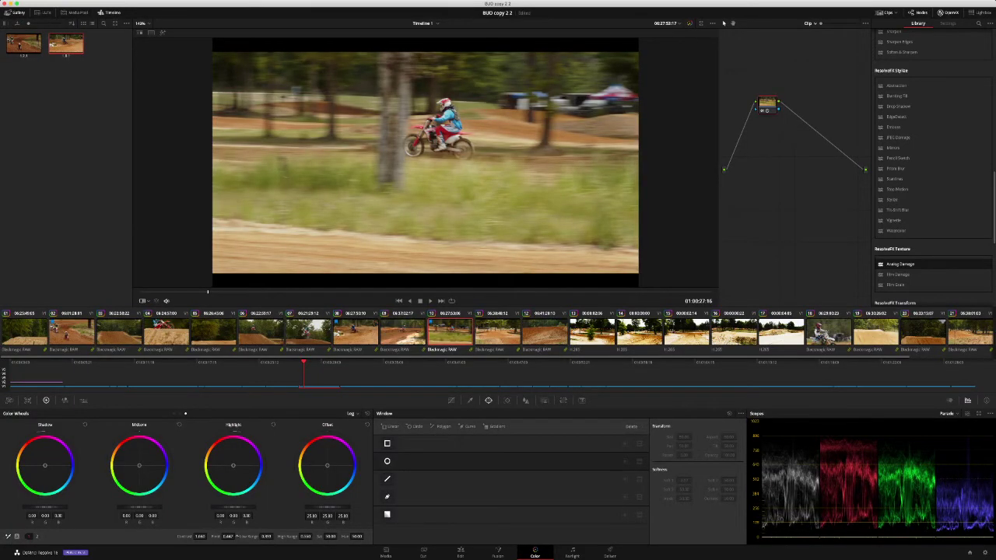
key("Up")
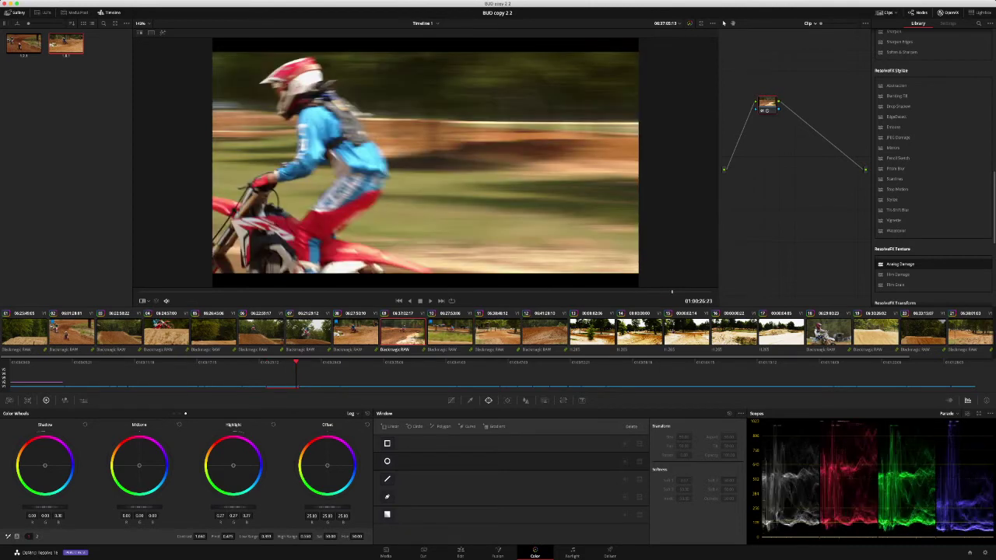
key("Down")
key("alt+f")
key("space")
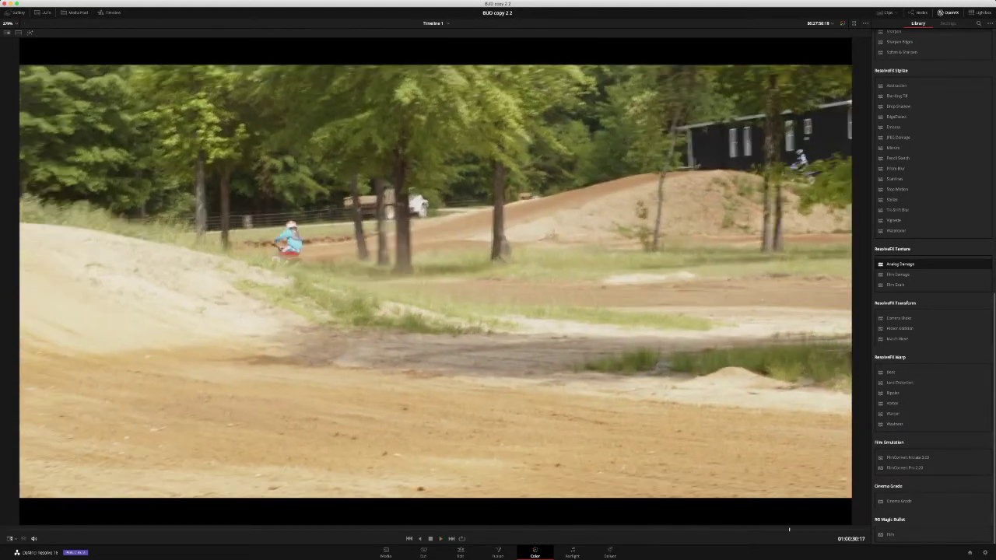
key("alt+f")
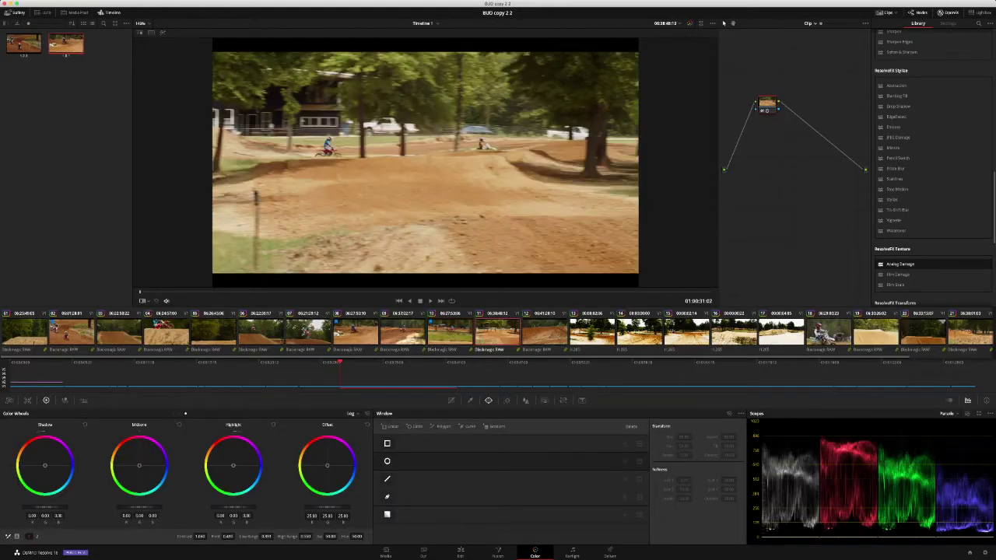
Raise the eleventh clip's pivot to about 0.477 and play the shot through to the twelfth clip in an enlarged viewer.
left_click_drag(228, 536, 237, 536)
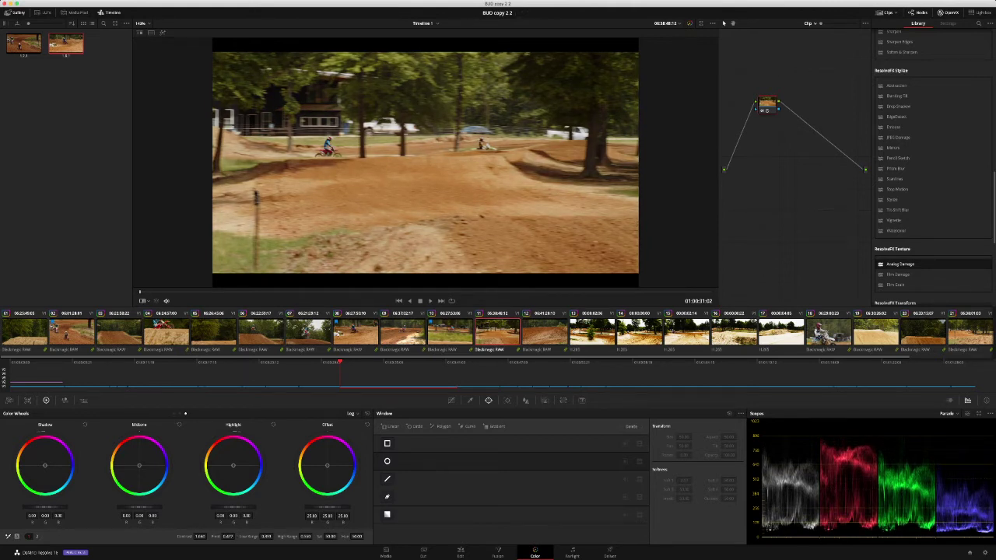
left_click_drag(355, 292, 416, 292)
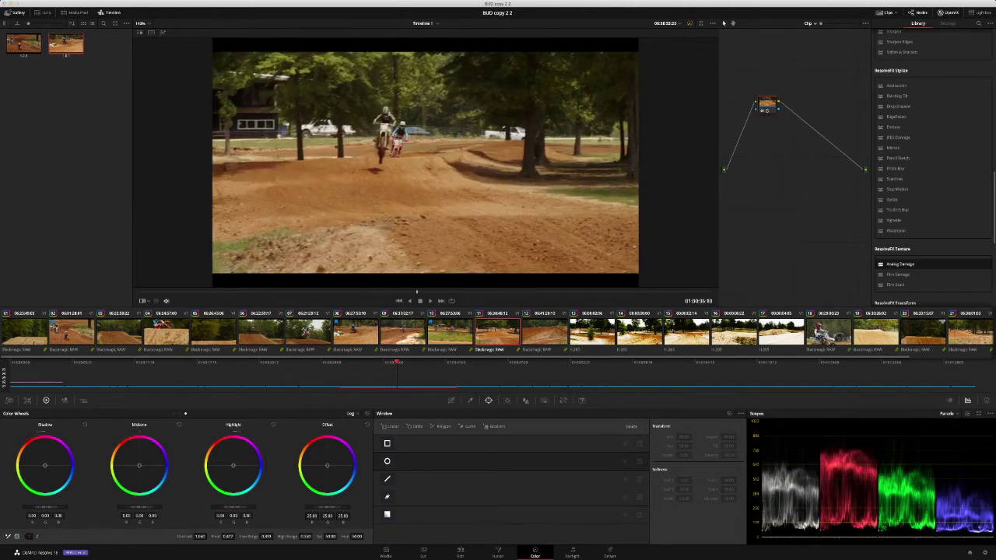
key("alt+f")
key("space")
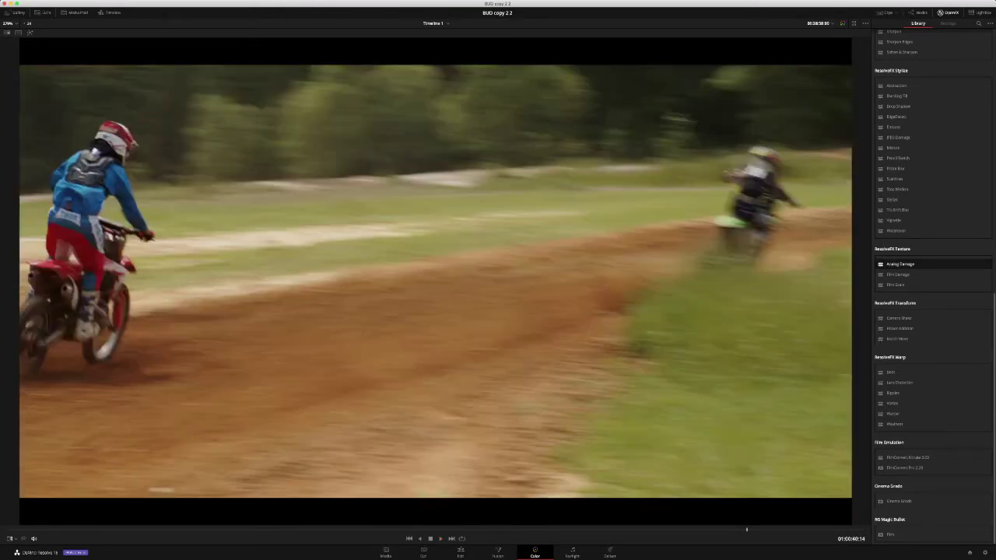
key("alt+f")
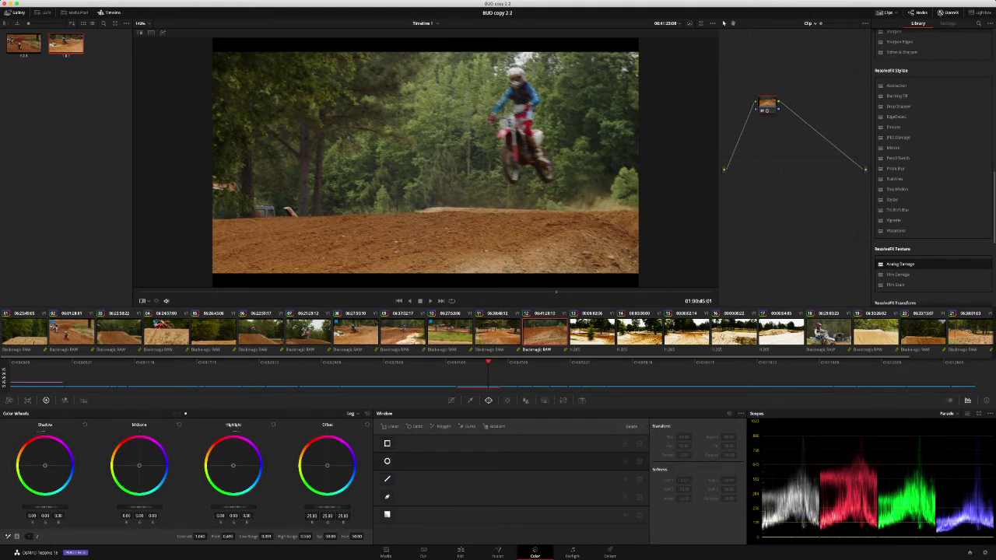
Fine-tune the twelfth clip's pivot to about 0.453, judging it on an earlier frame of the shot.
left_click_drag(236, 536, 228, 536)
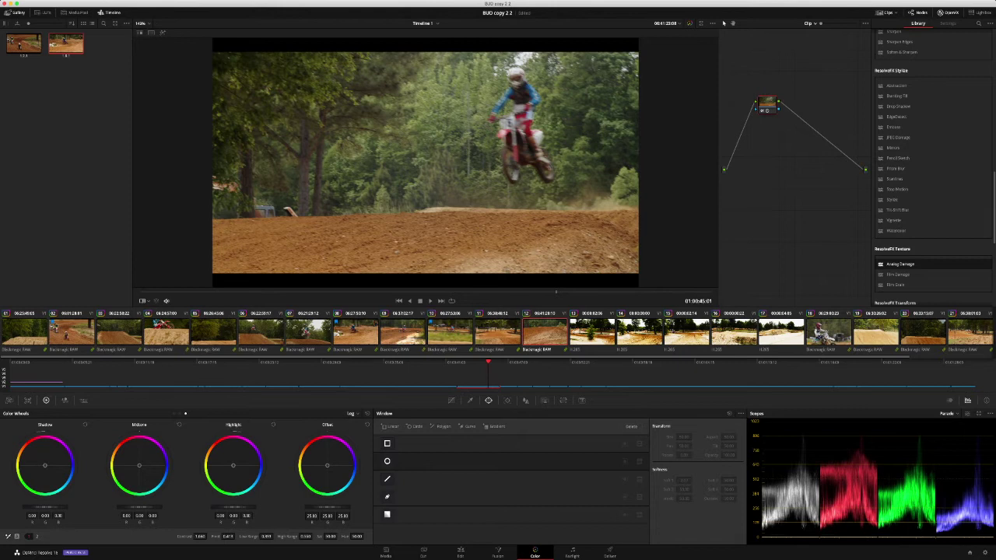
mouse_move(557, 292)
left_mouse_down()
mouse_move(240, 293)
mouse_move(253, 293)
left_mouse_up()
left_click_drag(228, 537, 236, 537)
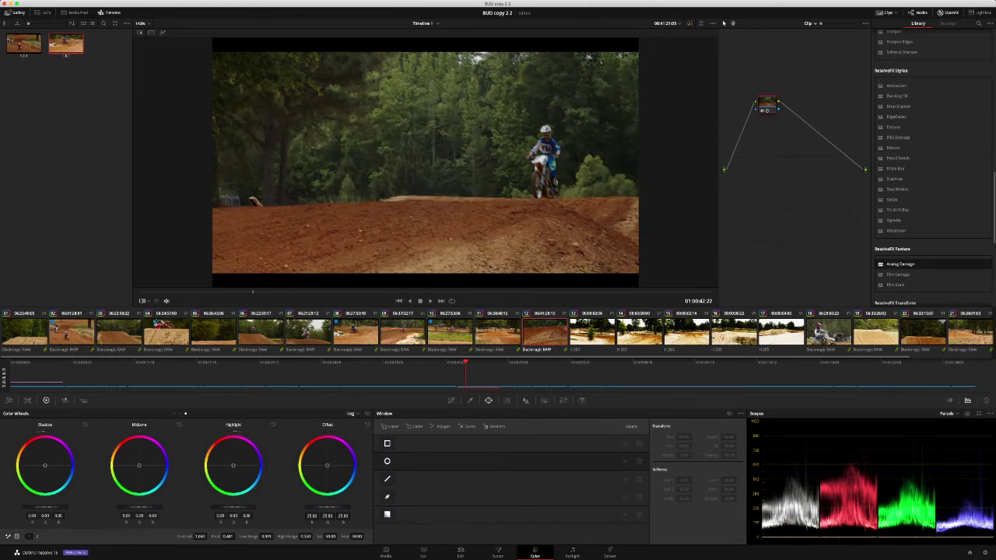
left_click_drag(242, 536, 235, 536)
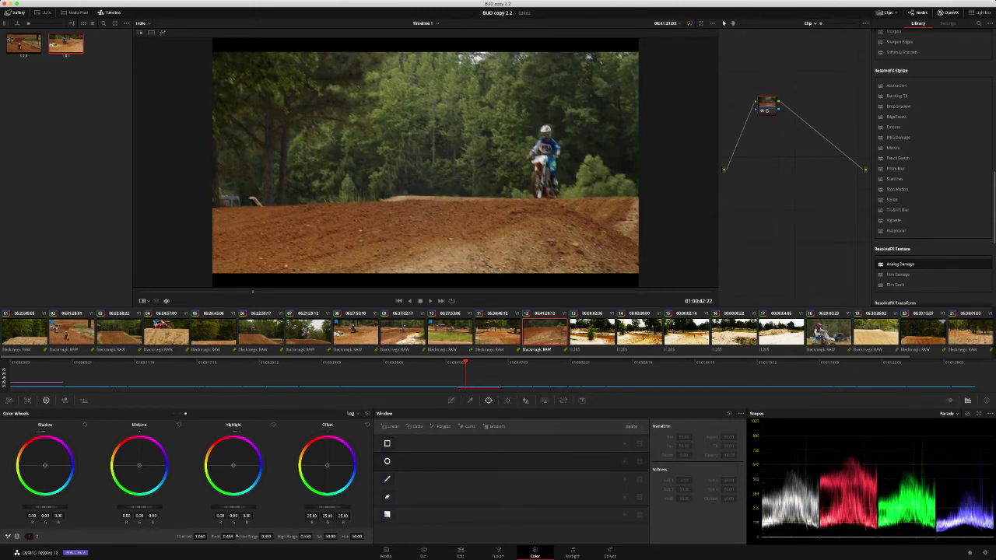
left_click_drag(238, 537, 238, 536)
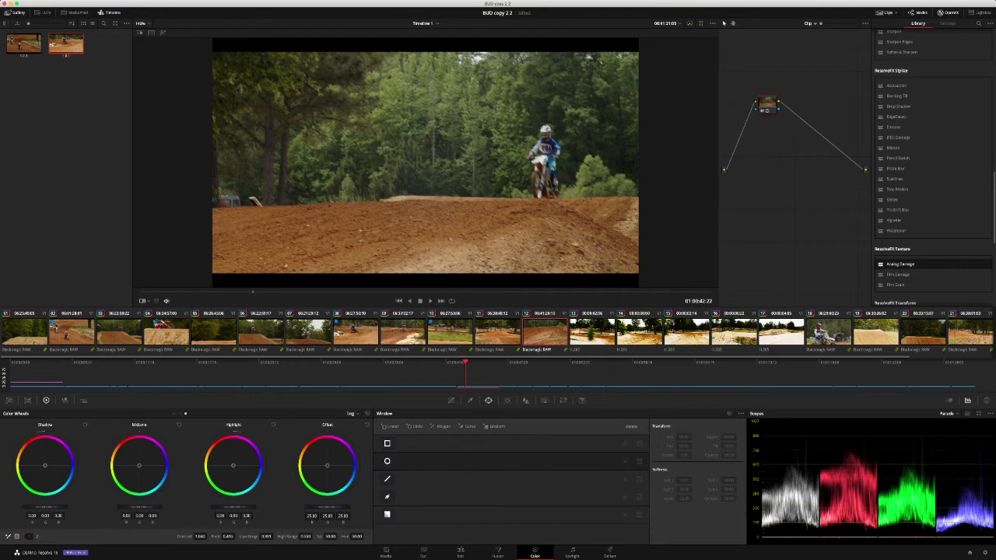
left_click_drag(237, 536, 238, 536)
Set the thirteenth clip's contrast to 1.4 after trying 1.5.
key("Up")
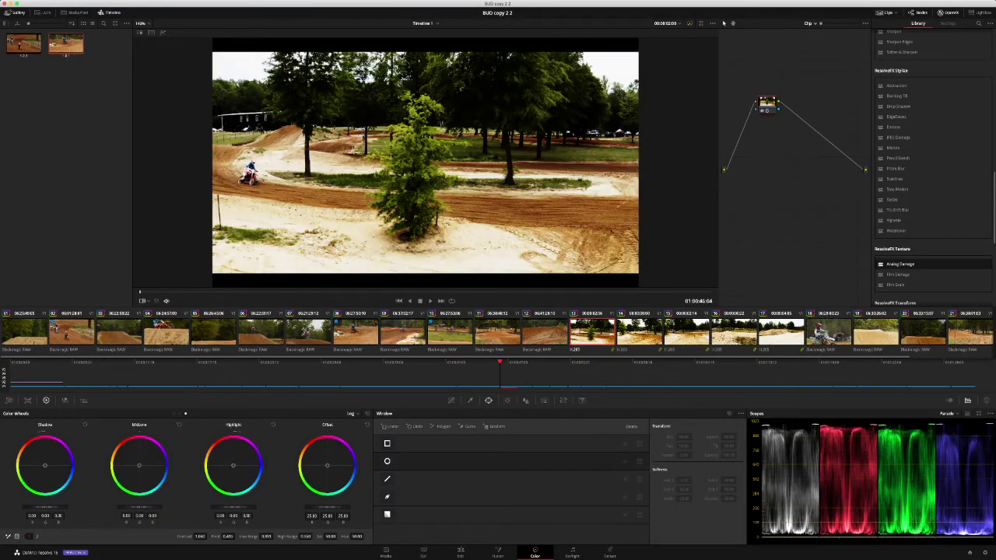
double_click(200, 537)
type("1.5")
key("Return")
type("1.4")
key("Return")
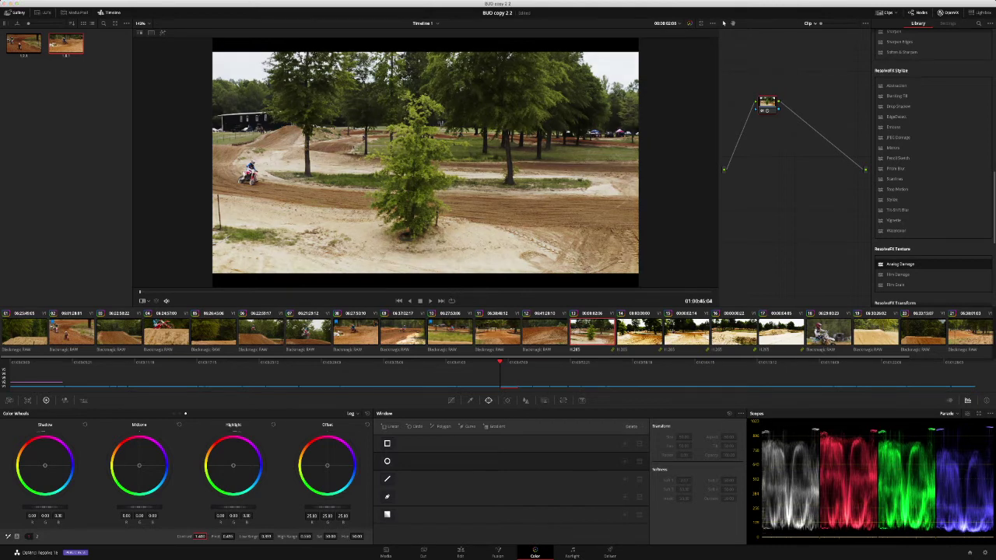
key("Return")
Switch to the Group Pre-Clip node graph and set the saturation to 55 for the thirteenth clip's group.
key("alt+grave")
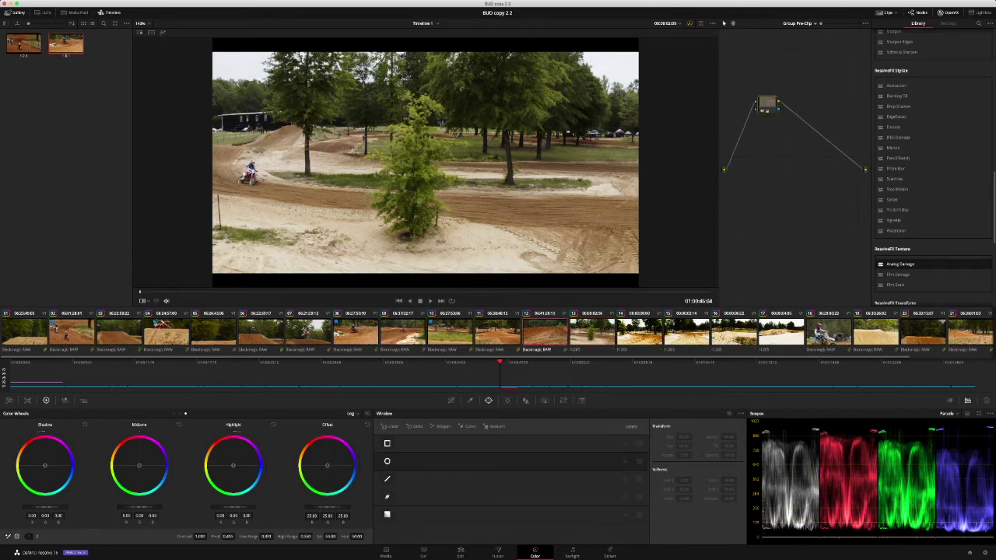
key("Home")
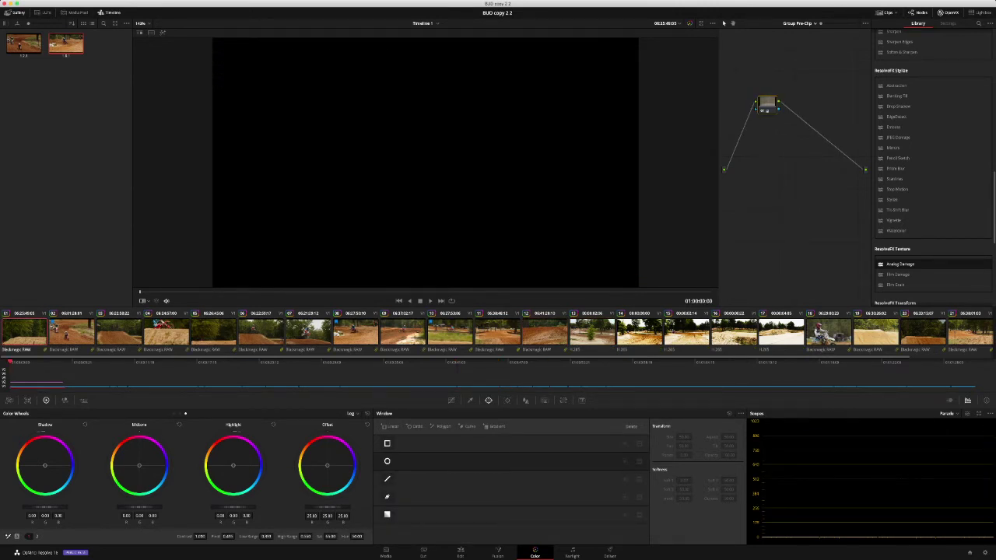
left_click_drag(768, 104, 770, 133)
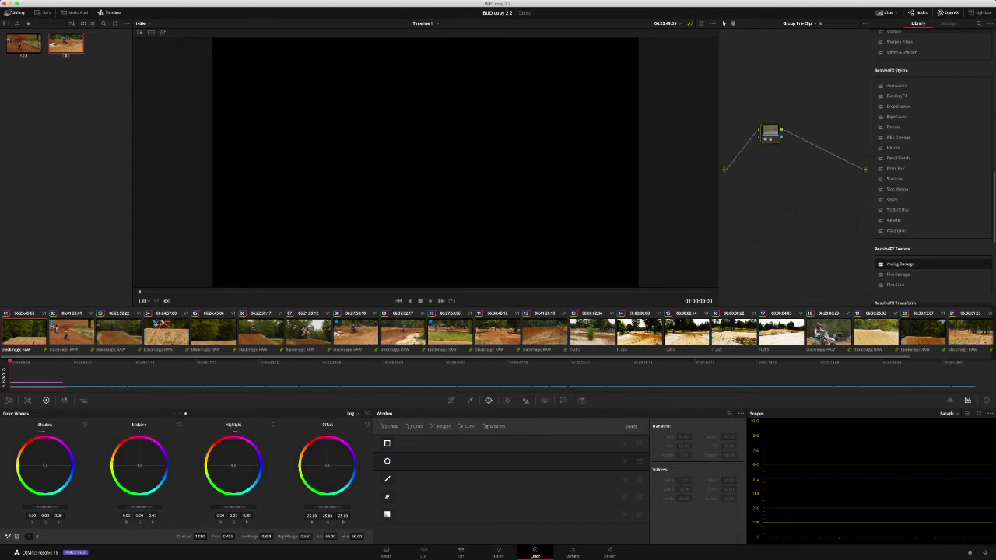
left_click(592, 332)
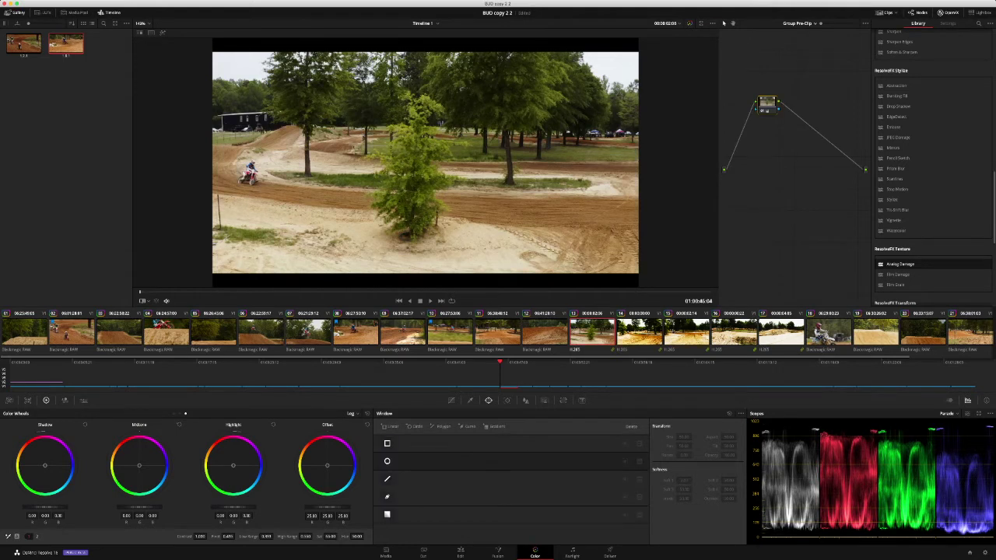
double_click(330, 536)
type("55")
key("Return")
Return to the clip-level node graph and set the thirteenth clip's contrast to 1.5.
left_click(798, 42)
double_click(200, 536)
type("5")
key("Return")
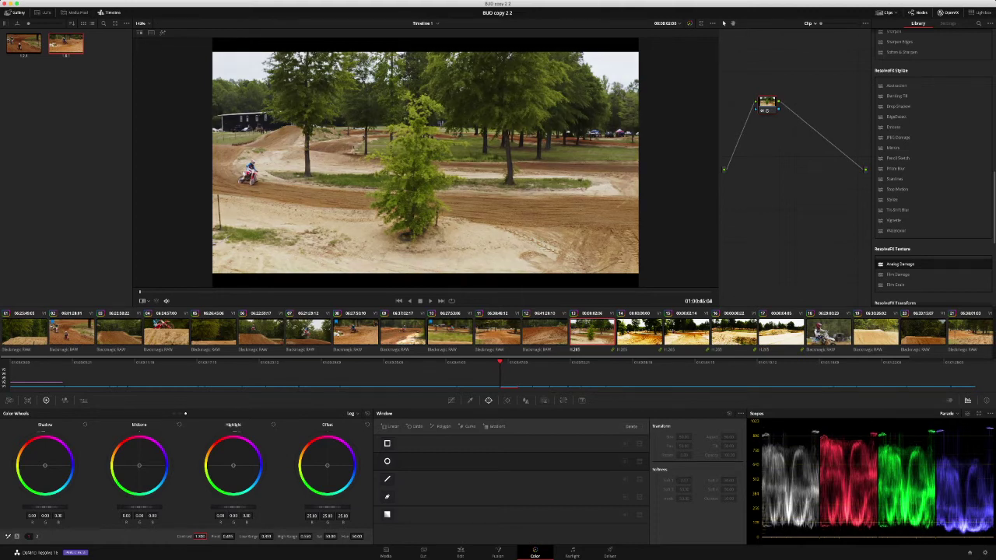
Set the thirteenth clip's contrast to 1.35 and its pivot to 0.435, after trying 0.34 for the pivot.
type("1.35")
key("Return")
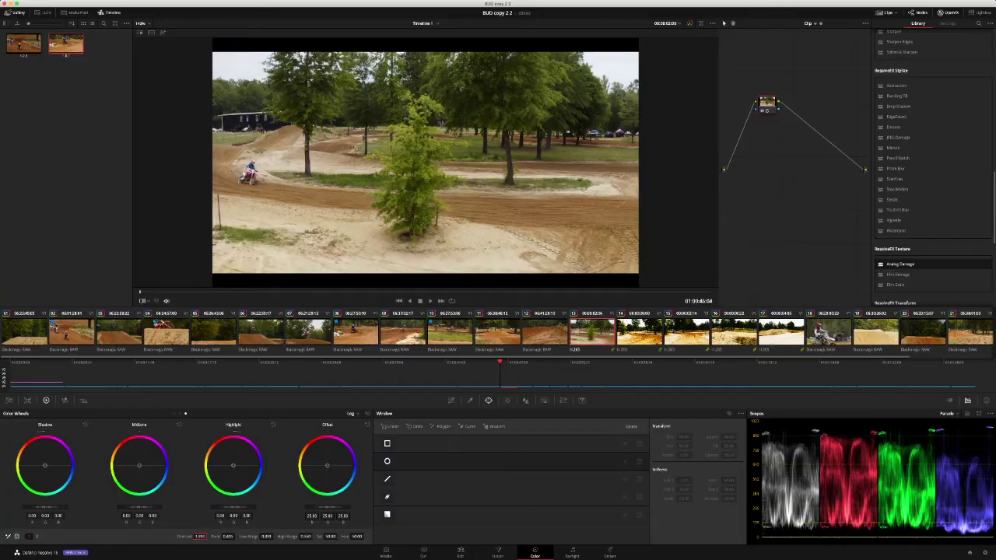
key("Tab")
type("0.441")
key("Return")
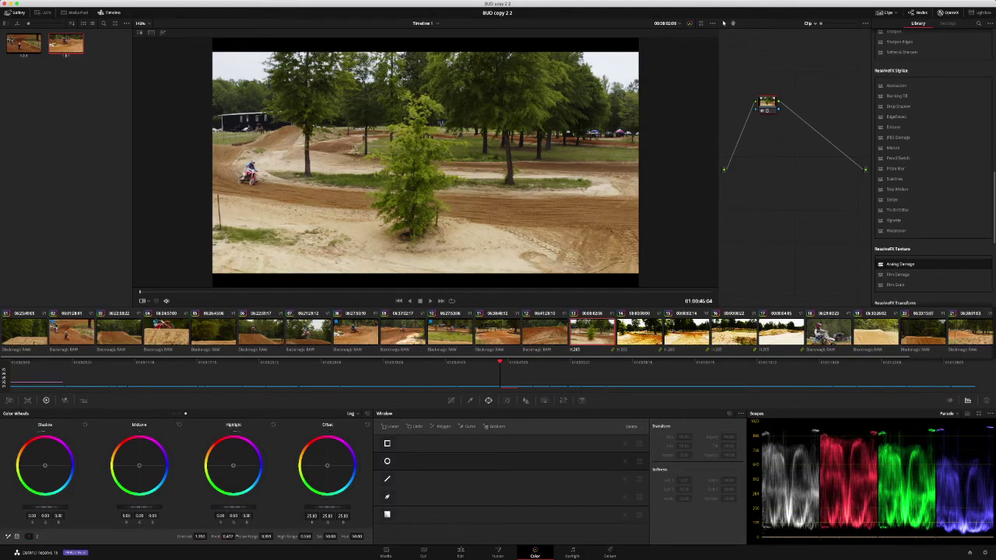
double_click(228, 537)
key("BackSpace")
type(".34")
key("Return")
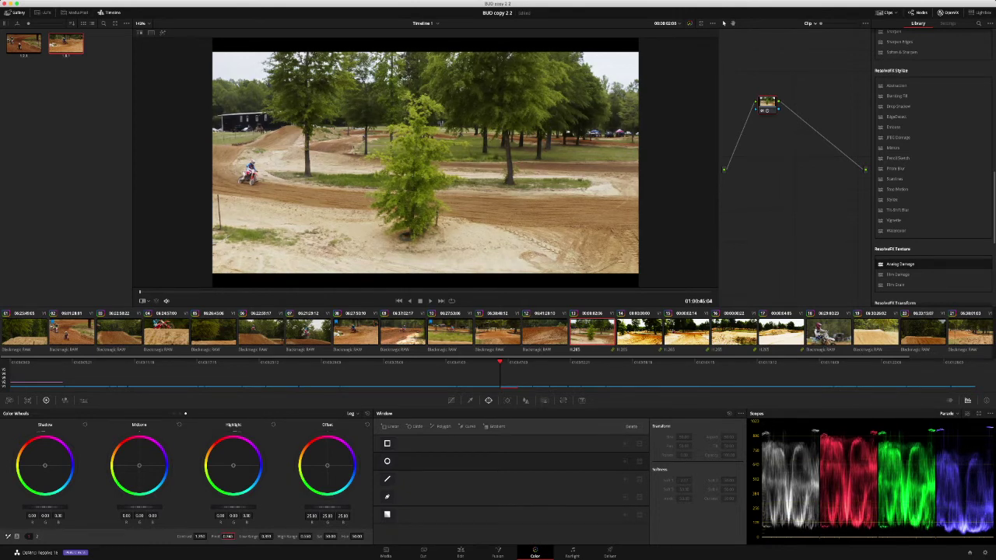
key("BackSpace")
type(".435")
key("Return")
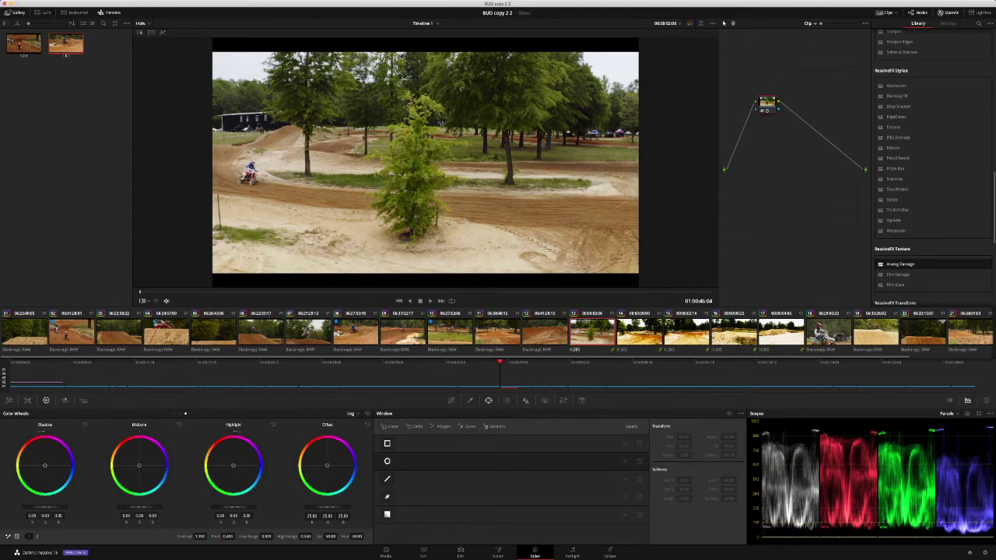
Grab a still of the thirteenth clip and copy its grade to clips 14 to 17, 22 and 23.
key("super+alt+g")
left_click(640, 332, "super")
left_click(687, 332, "super")
left_click(734, 333, "super")
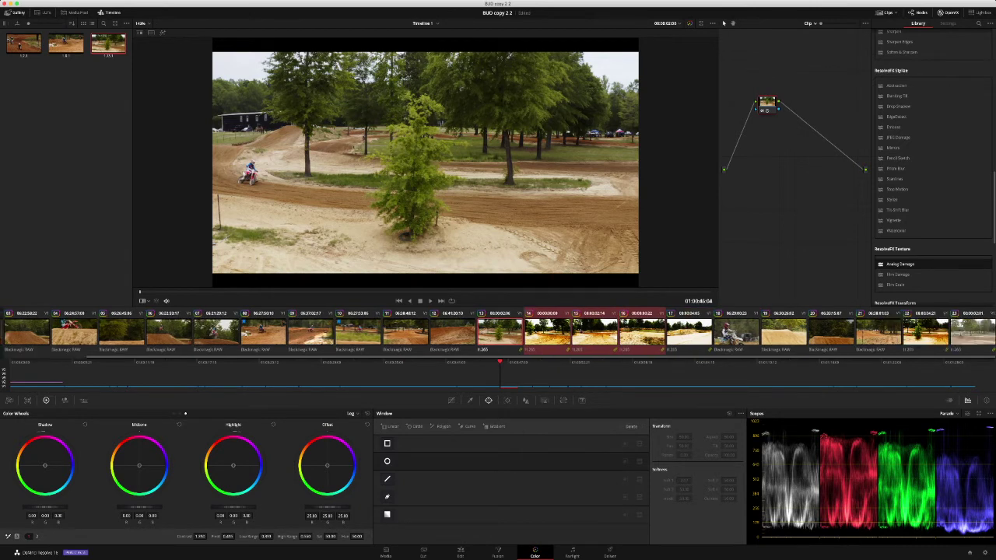
left_click(689, 333, "super")
left_click(926, 333, "super")
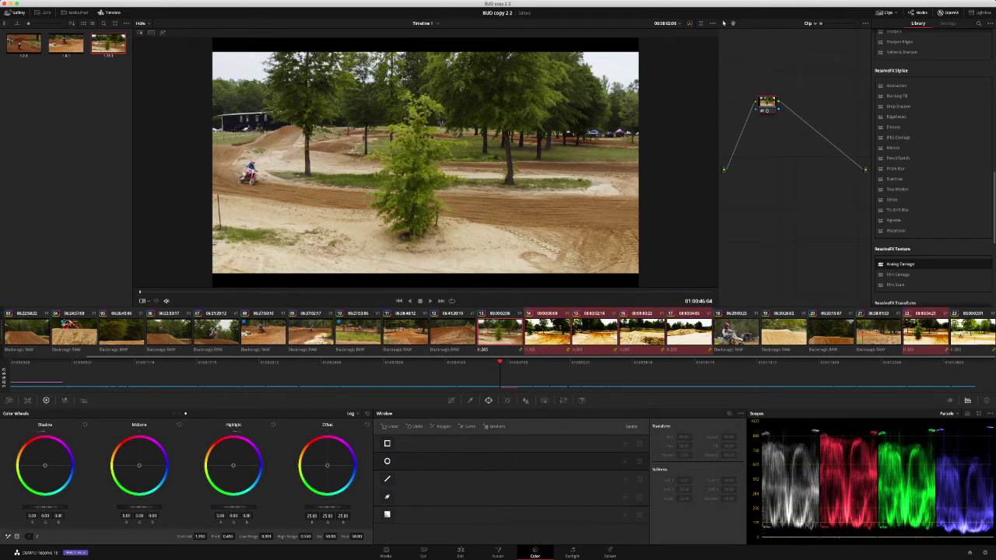
left_click(972, 333, "super")
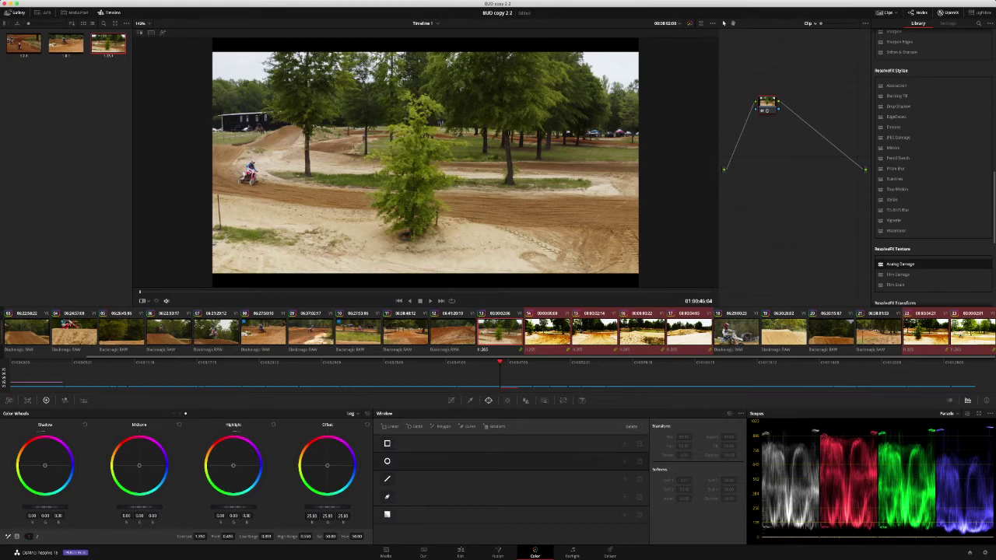
middle_click(499, 332)
left_click(500, 332)
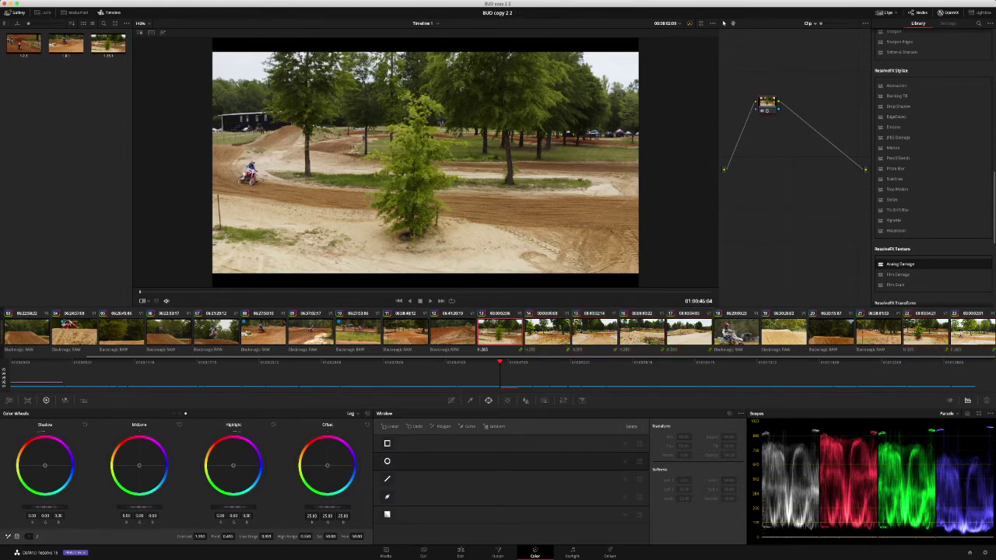
Compare the thirteenth clip's look with the clips directly beside it.
key("Down")
key("Up")
key("Down")
left_click_drag(327, 465, 327, 466)
key("Up")
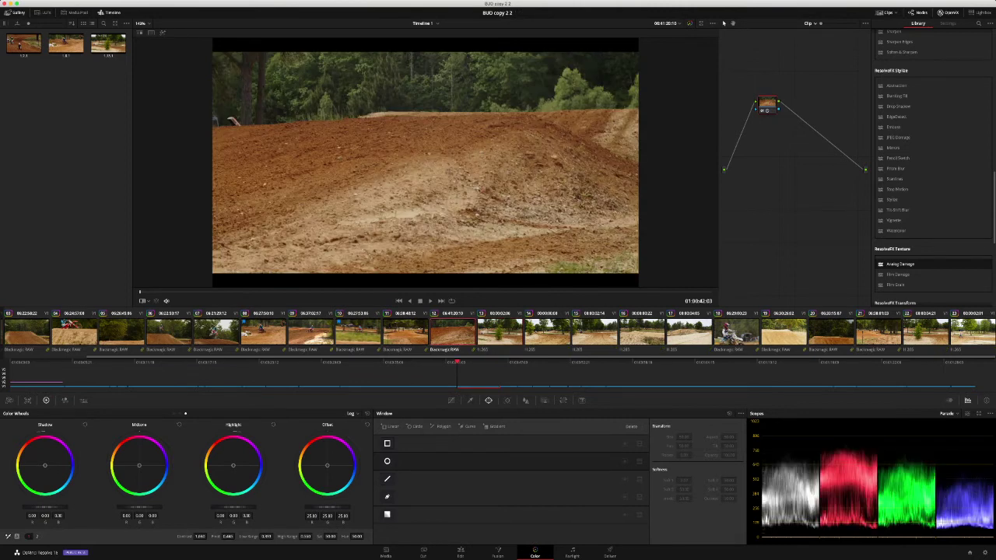
Wipe the thirteenth clip against the second gallery still from both sides and slightly nudge its Offset colour balance.
key("Down")
key("super+w")
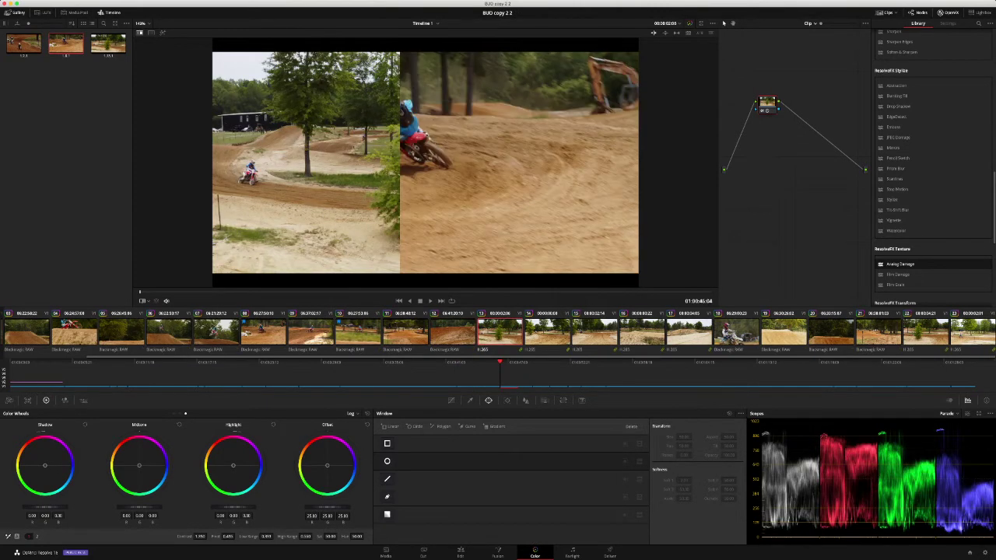
left_click_drag(400, 164, 200, 163)
left_click_drag(625, 163, 403, 164)
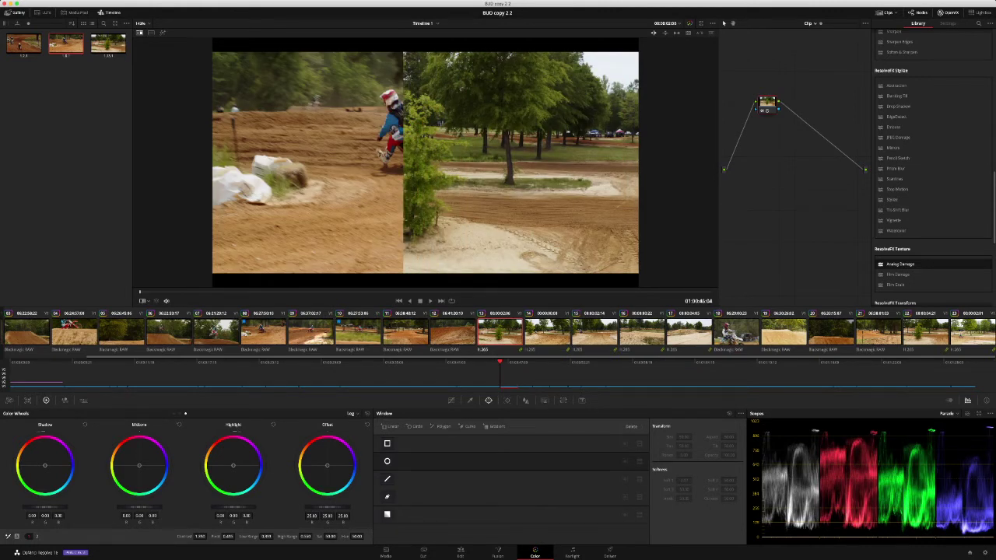
left_click_drag(328, 466, 327, 465)
key("super+w")
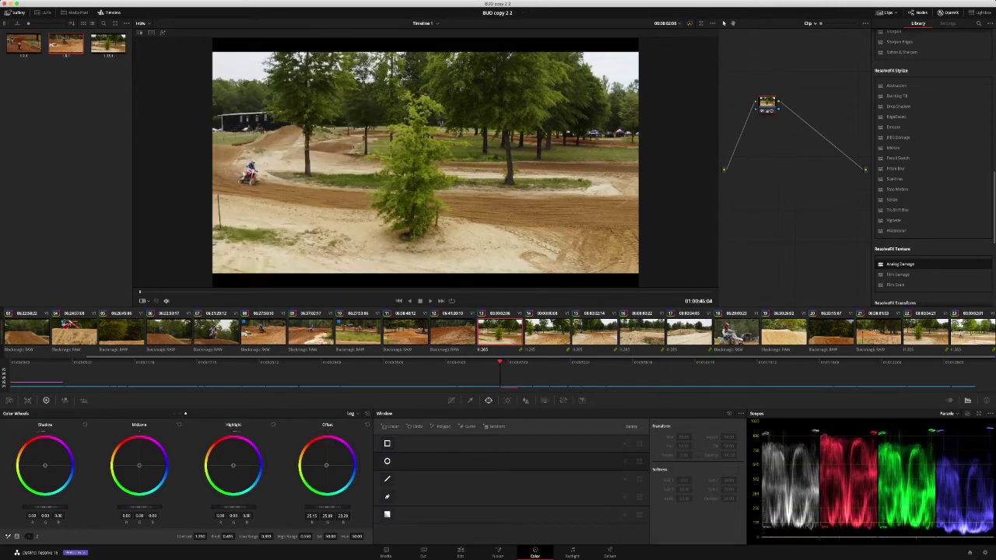
Check the thirteenth clip's colour match against the preceding clips and the fourteenth, including in an enlarged viewer.
key("Up")
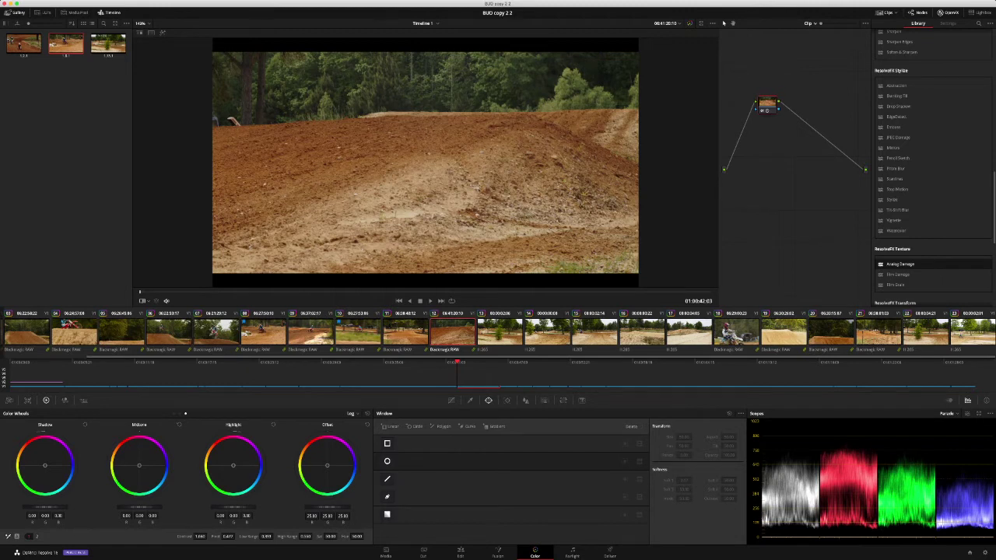
key("Up")
key("Up")
key("Down")
key("Down")
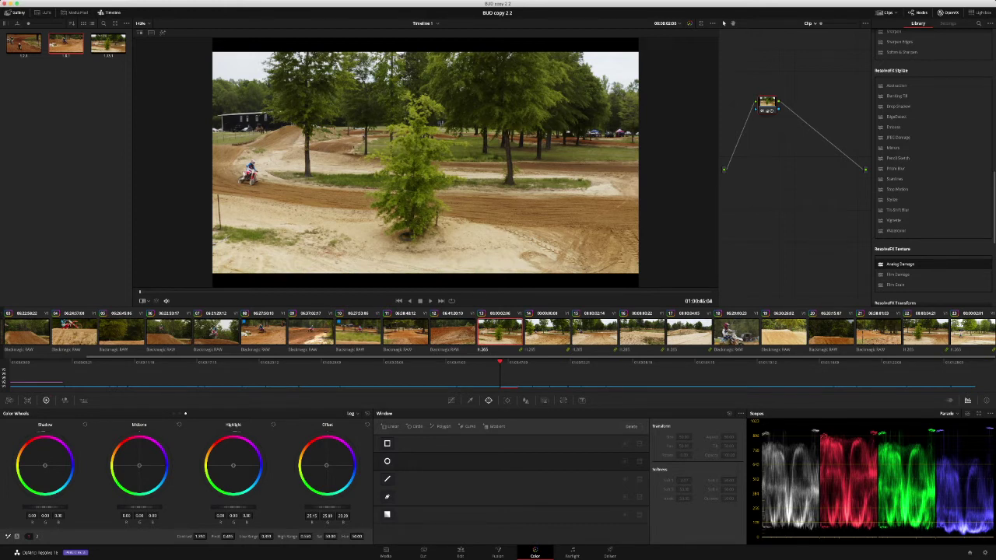
key("Down")
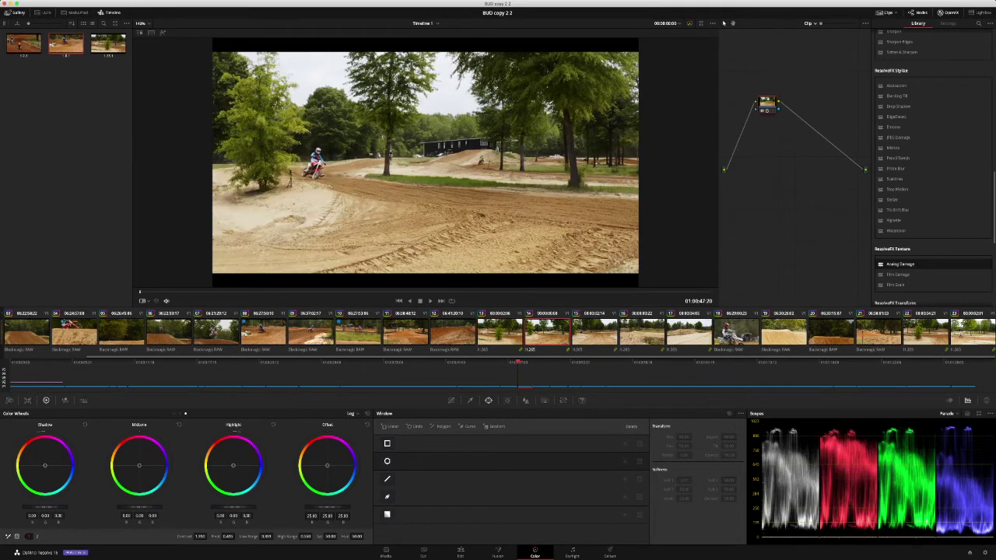
key("Up")
key("Down")
key("shift+f")
key("shift+f")
key("Up")
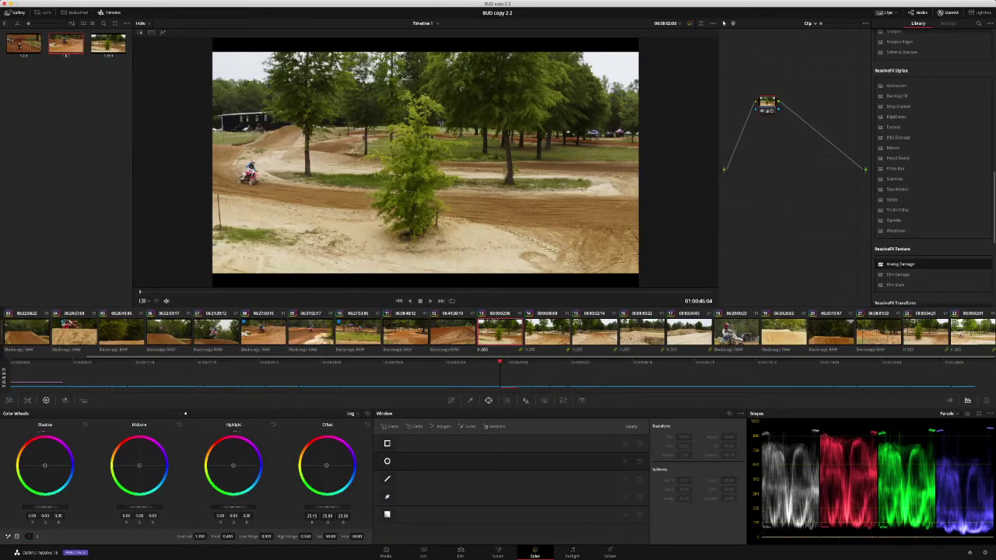
Switch to the Group Pre-Clip node graph, set the group's saturation to 70 and check it against the preceding clip.
key("alt+grave")
double_click(331, 537)
type("70")
key("Return")
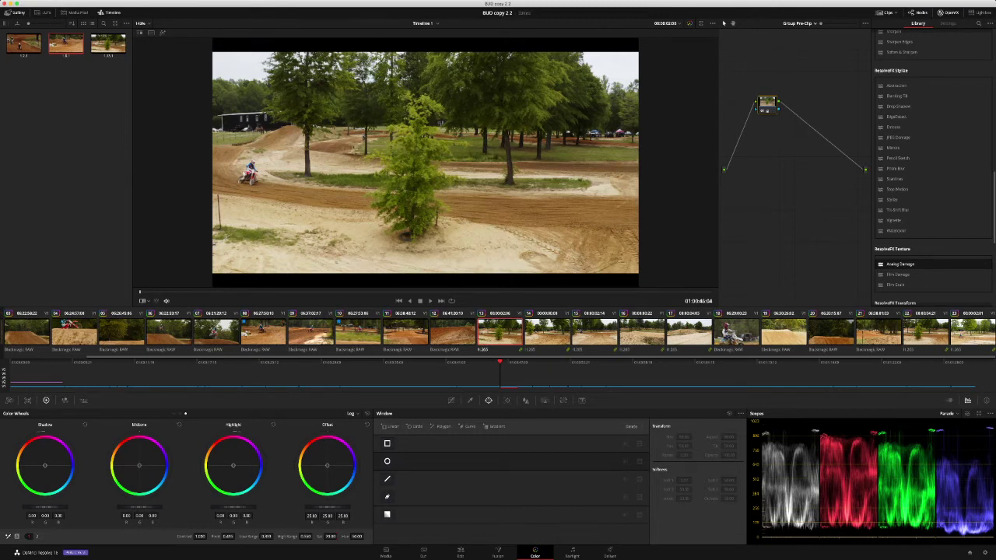
key("Return")
key("Up")
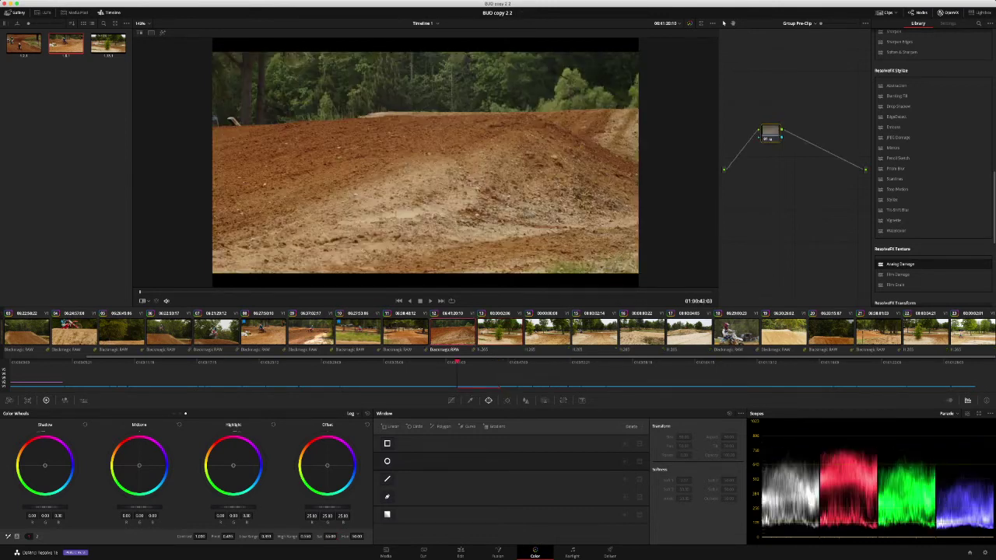
key("Down")
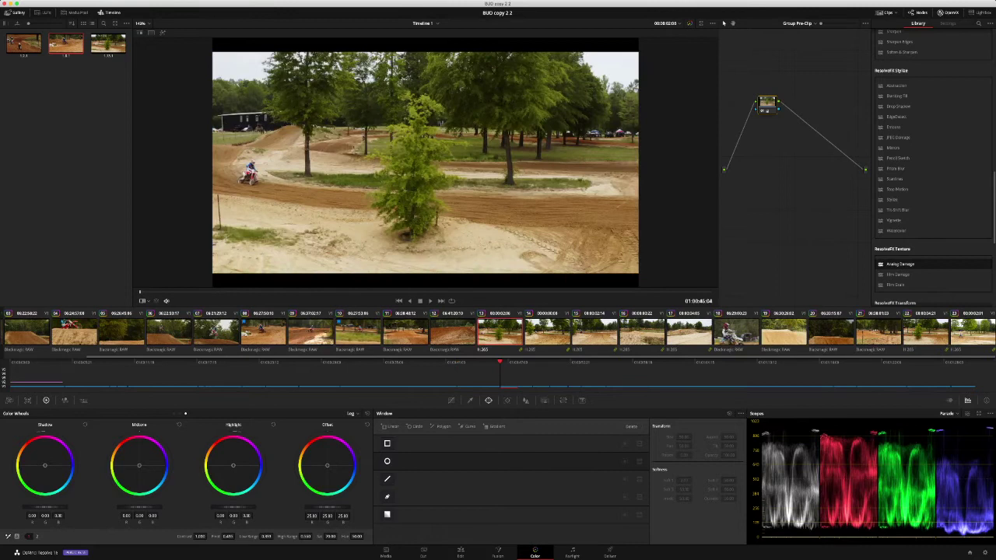
Add a node before the group's existing node and rotate its yellows' hue by about -15.4 with Hue vs Hue.
key("alt+s")
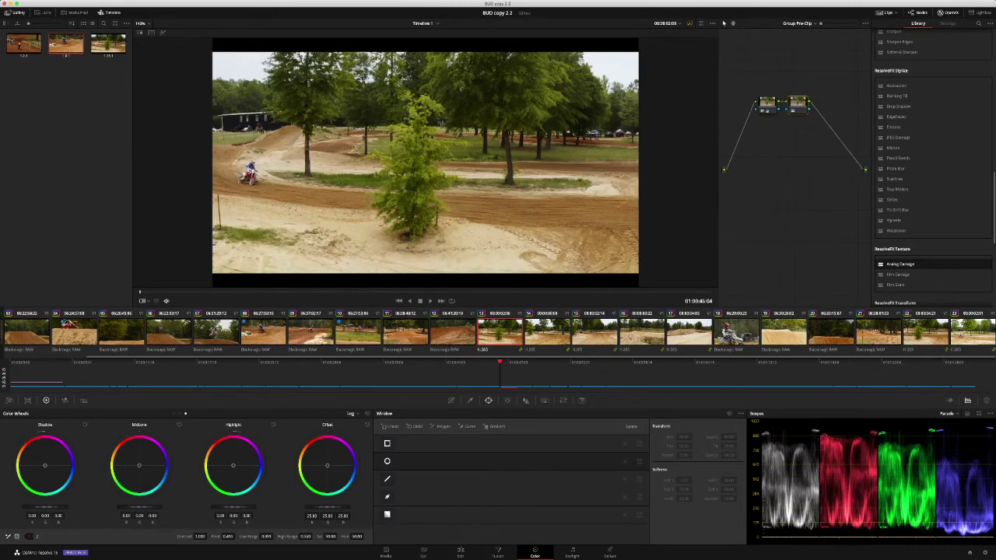
key("super+z")
key("shift+s")
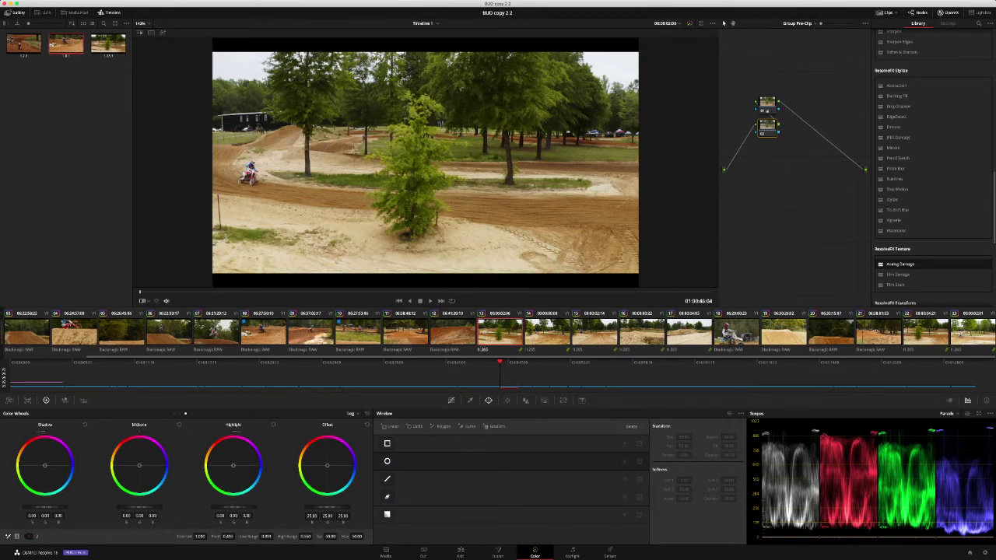
left_click(452, 401)
left_click(549, 414)
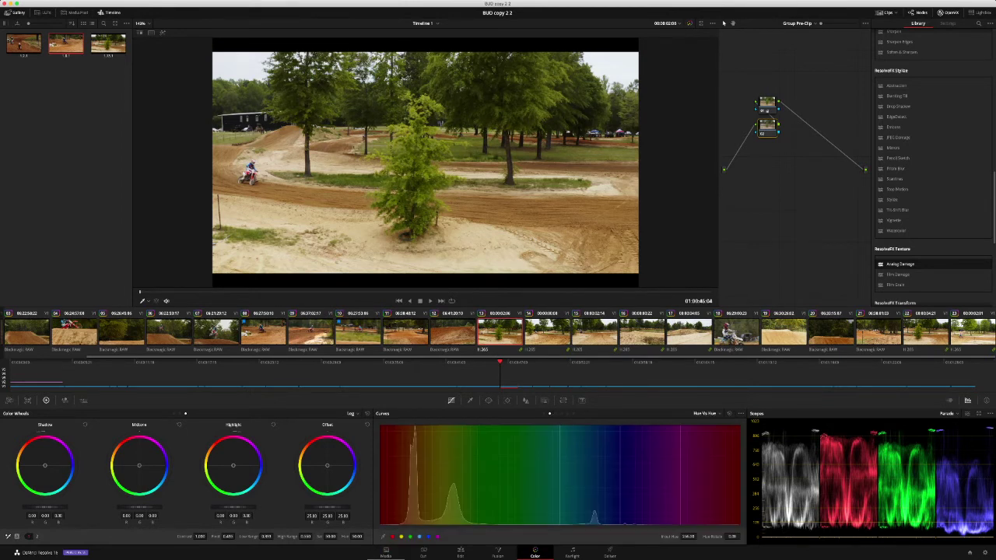
left_click_drag(733, 537, 714, 537)
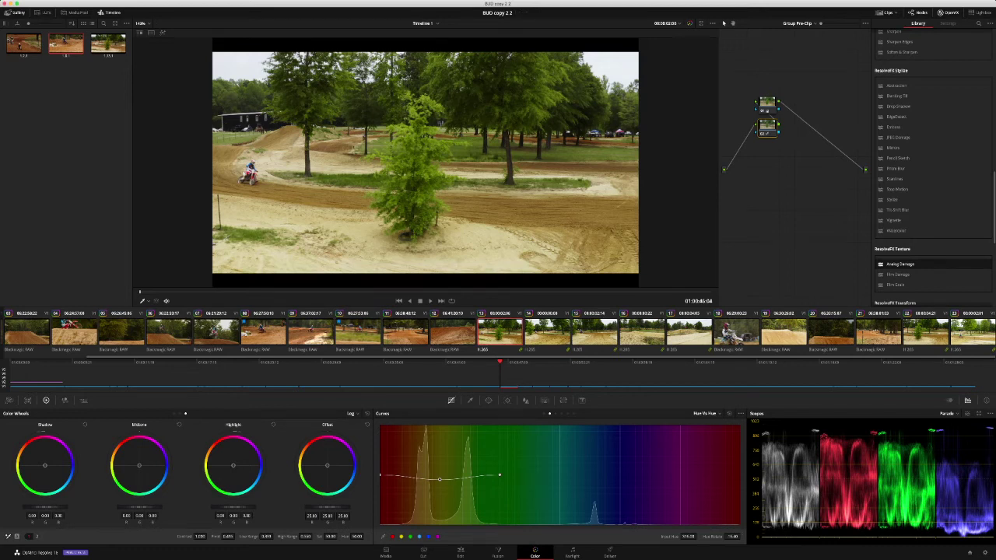
Reduce the yellows' saturation on the new group node with Hue vs Sat and compare the enlarged image with the preceding clip.
left_click_drag(732, 537, 739, 537)
left_click_drag(732, 537, 724, 537)
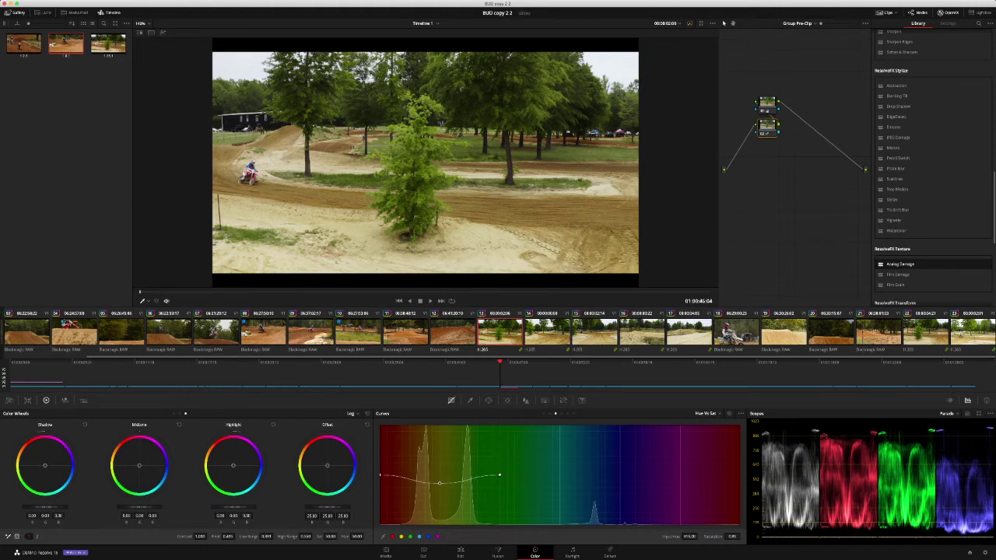
key("alt+f")
key("alt+f")
mouse_move(440, 475)
left_mouse_down()
mouse_move(440, 462)
mouse_move(440, 480)
mouse_move(440, 470)
left_mouse_up()
key("shift+f")
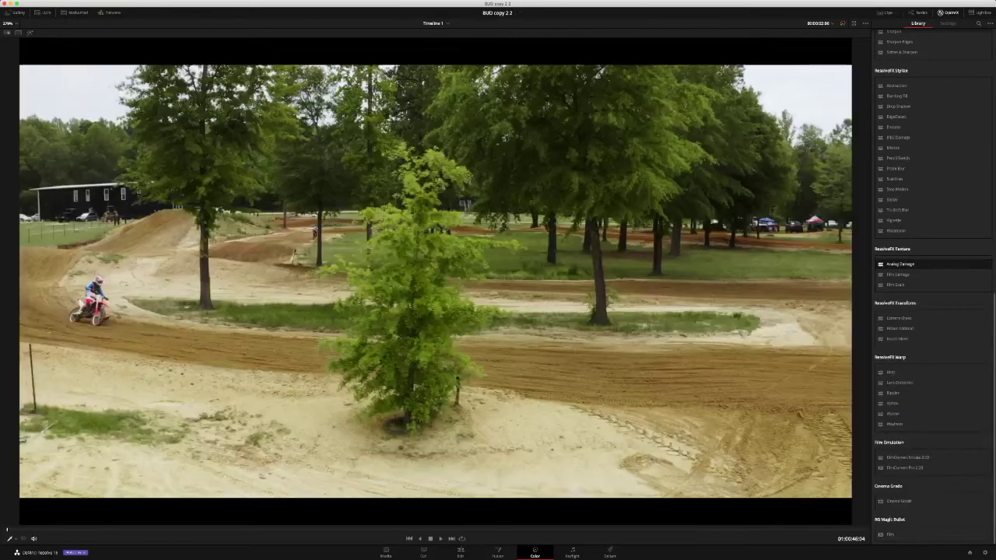
key("shift+f")
key("Up")
key("Down")
Lay the two group nodes out in line and refine the yellow part of the first node's Hue vs Hue curve.
left_click_drag(767, 125, 780, 106)
left_click(767, 102)
left_click(751, 119)
left_click(549, 414)
left_click(440, 479)
left_click_drag(439, 479, 440, 480)
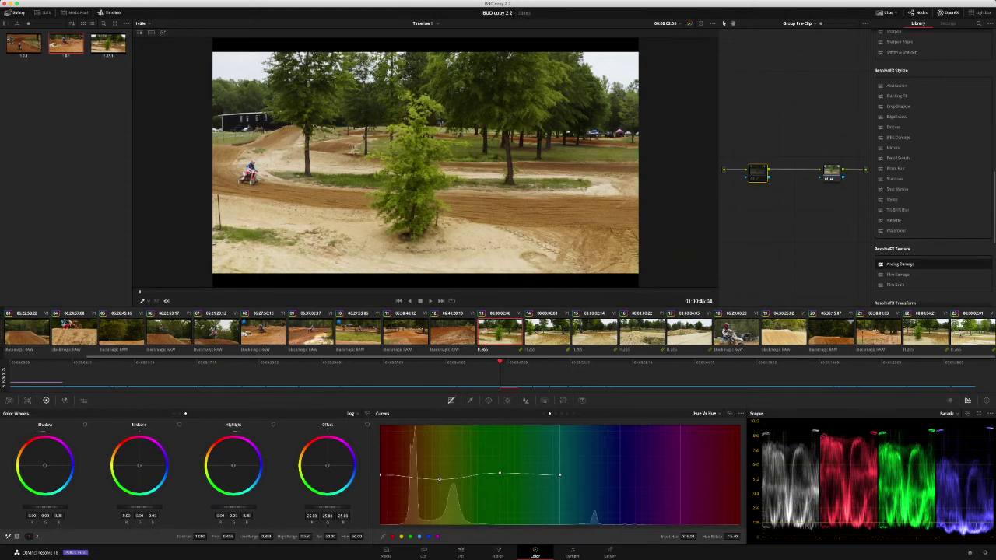
Compare the hue-adjusted shot in an enlarged viewer with the two preceding clips and delete the hue-curve node from the group.
key("alt+f")
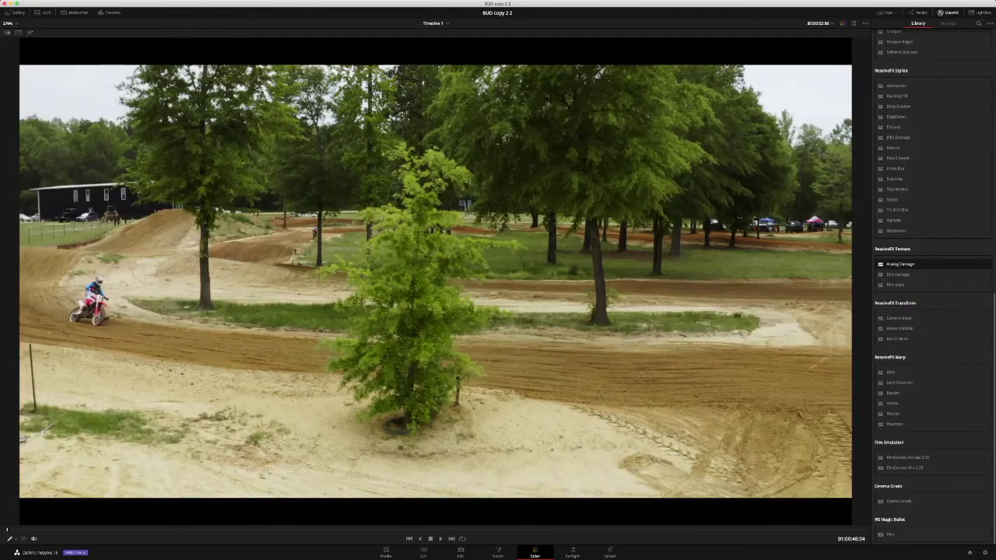
key("Up")
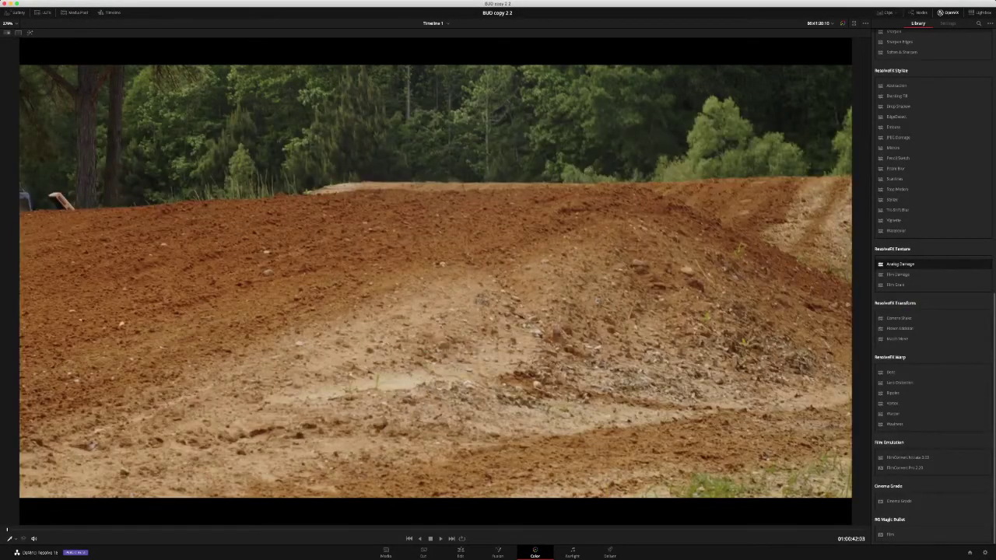
key("Up")
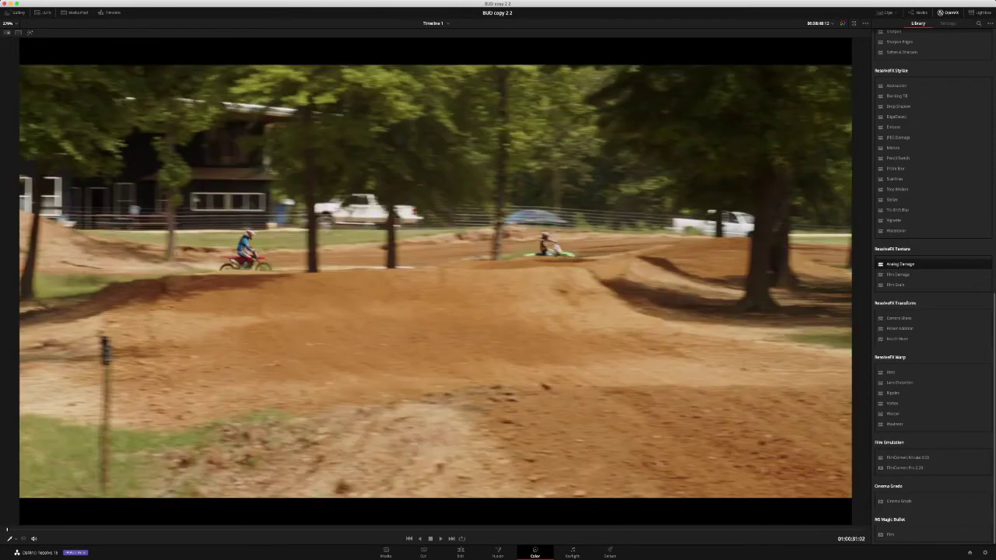
key("Down")
key("Down")
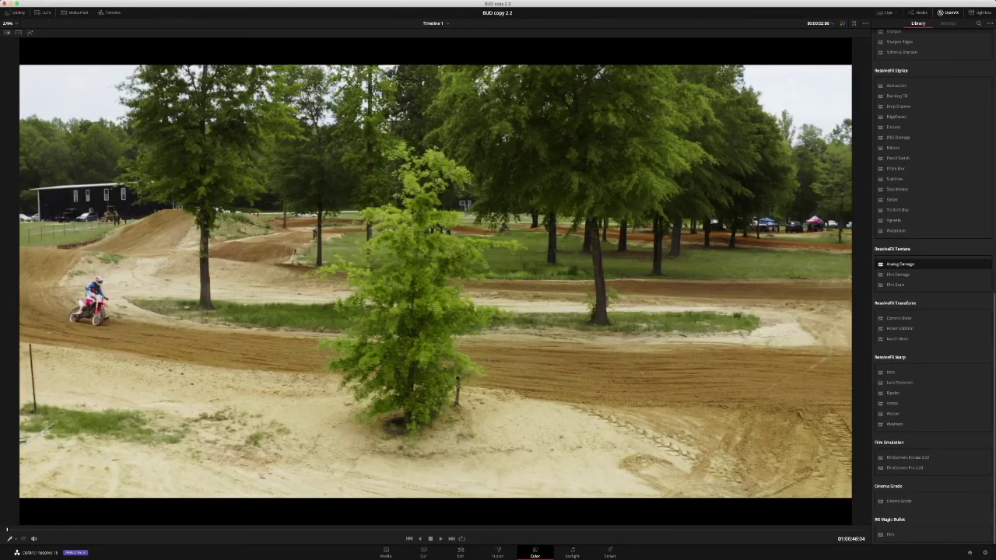
key("alt+f")
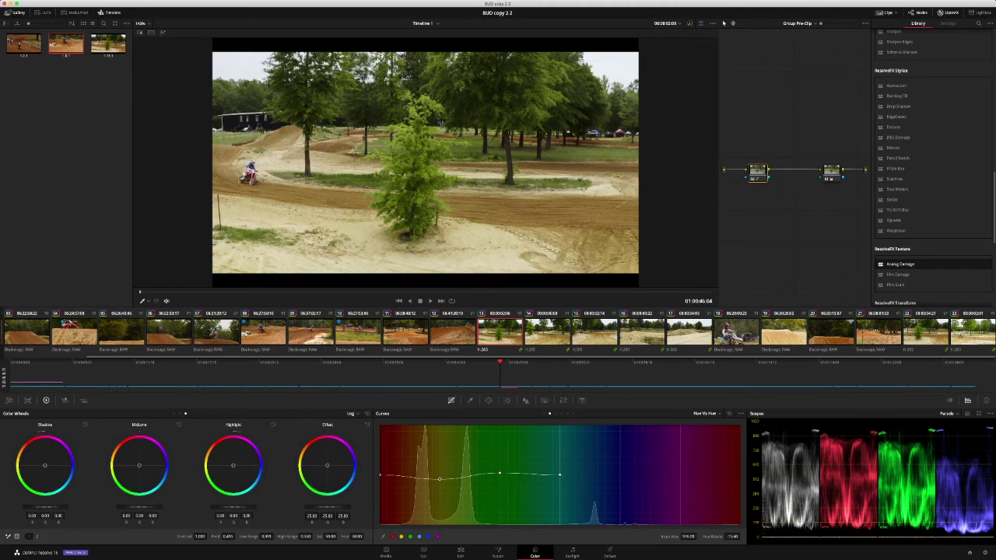
key("Delete")
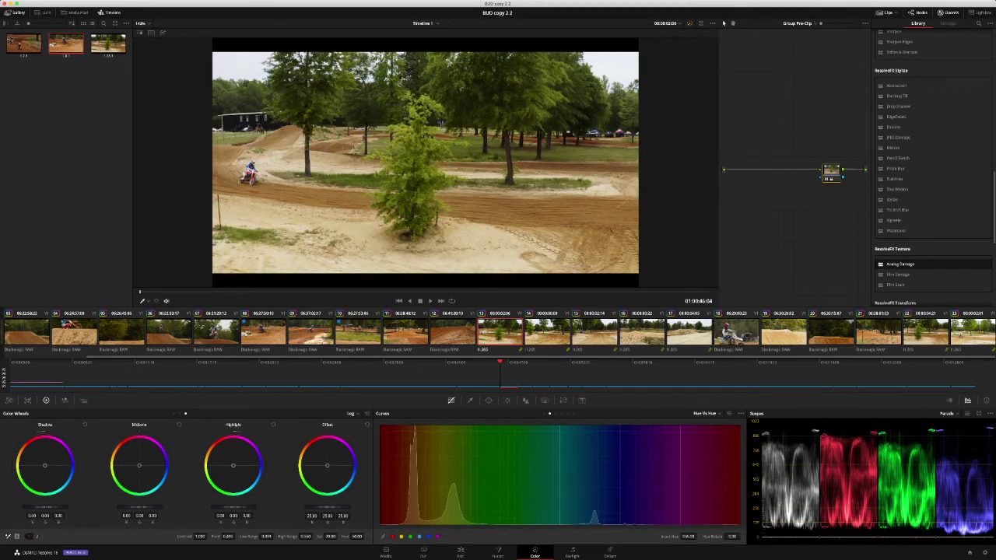
Grab a reference still of the eleventh clip and return to the thirteenth clip.
key("Up")
key("Up")
key("super+alt+g")
key("Down")
key("Down")
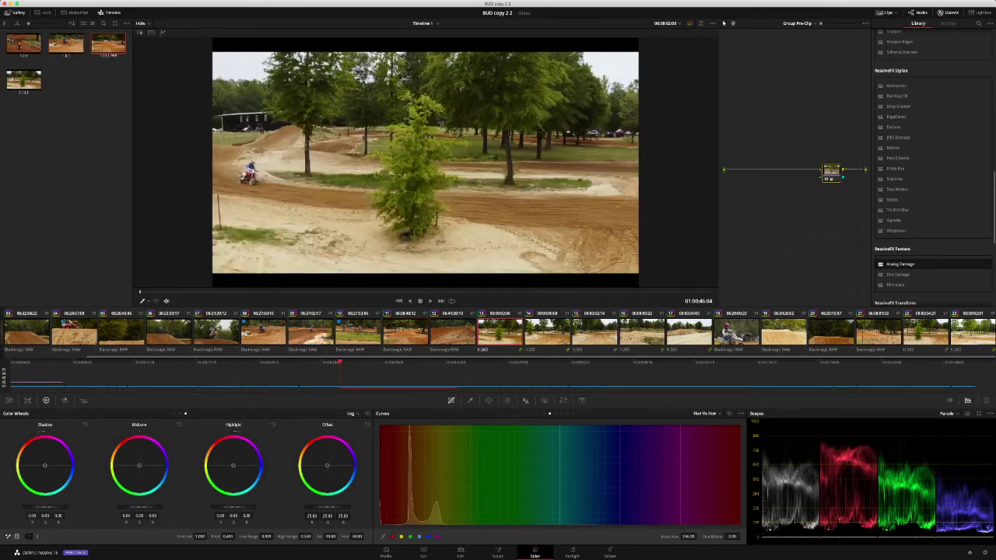
Toggle the grades off and on for the thirteenth clip and wipe it against the eleventh clip's still.
key("shift+d")
key("shift+d")
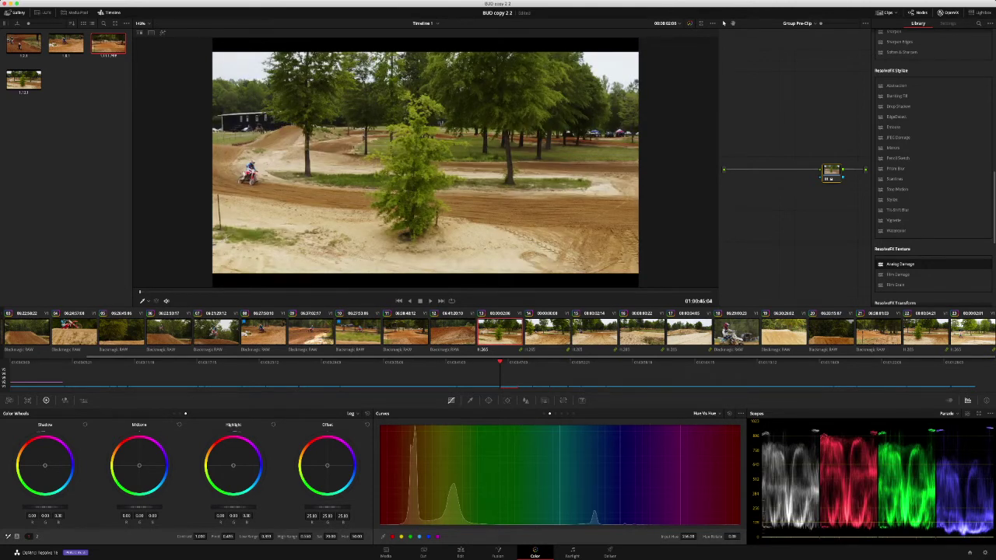
key("shift+d")
key("shift+d")
left_click(140, 33)
left_click_drag(404, 163, 496, 163)
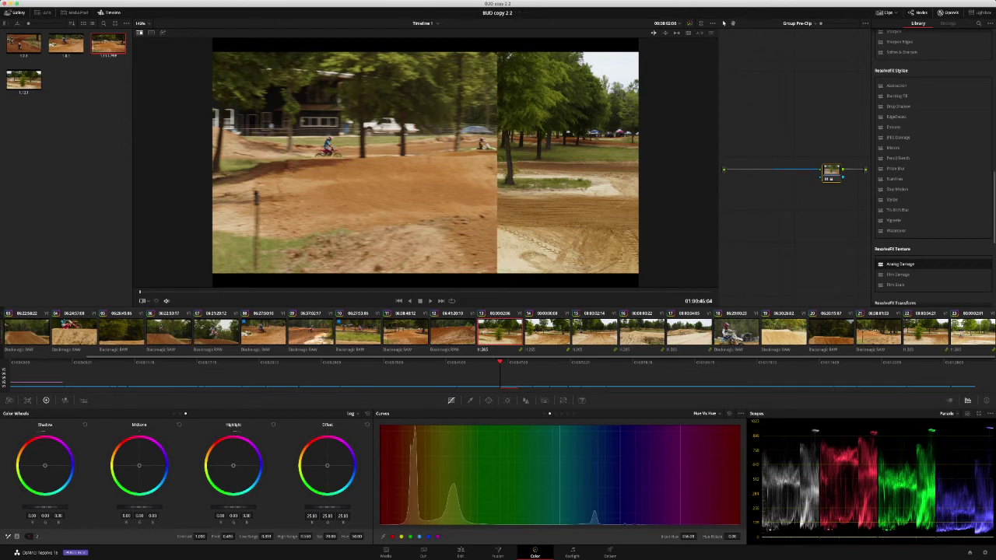
Warm the thirteenth clip's own node with an Offset of about 27.1 red, 24.4 green and 21.9 blue, judged against the wiped still, and end the wipe.
left_click_drag(831, 170, 823, 164)
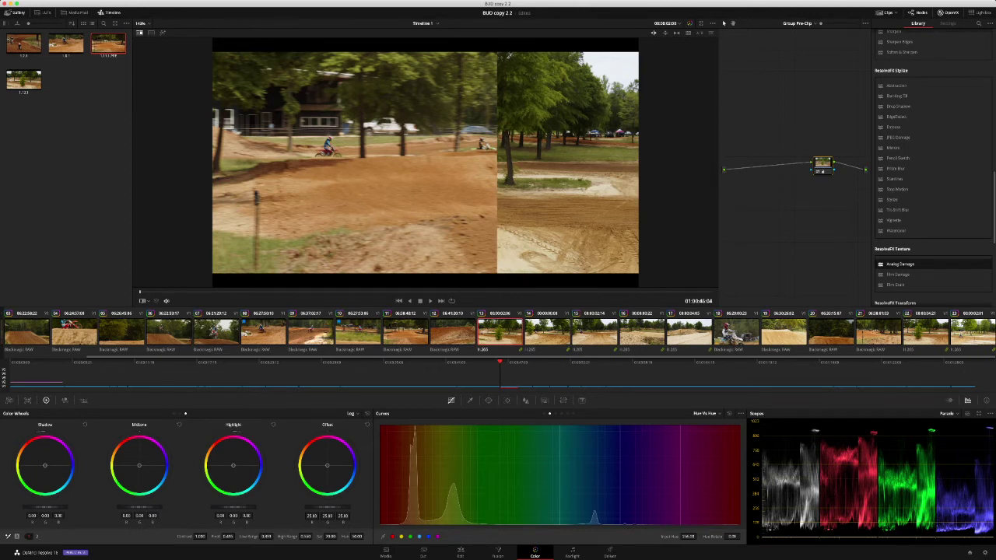
key("Up")
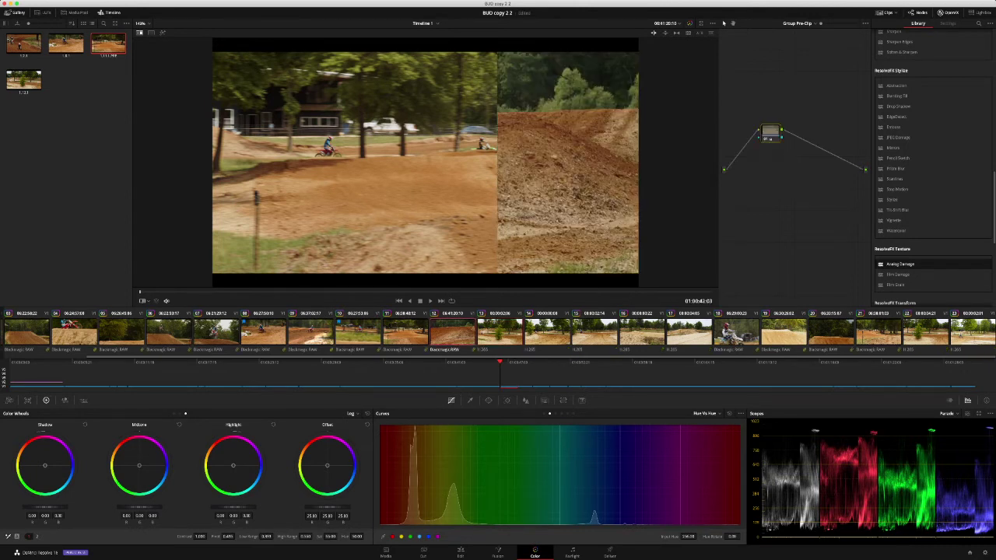
key("Down")
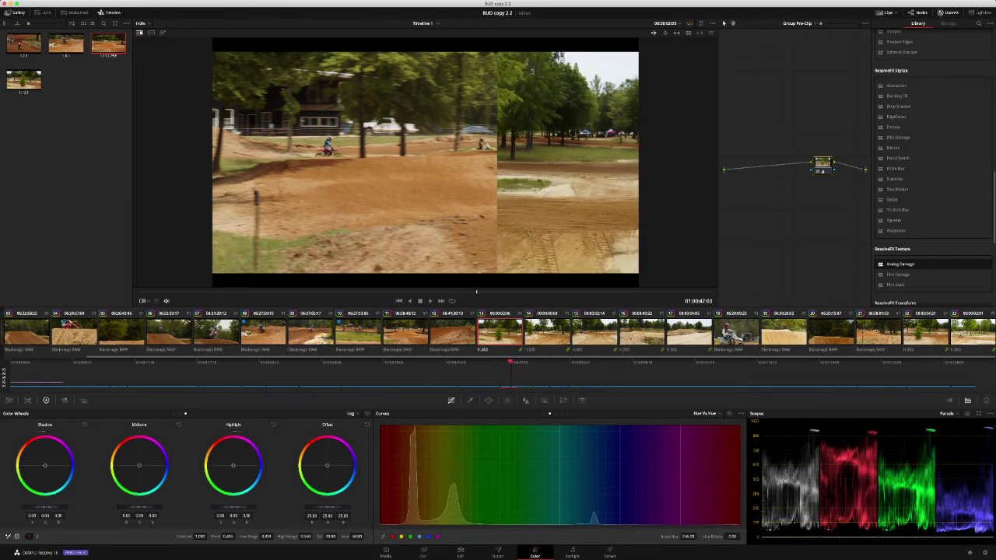
key("alt+grave")
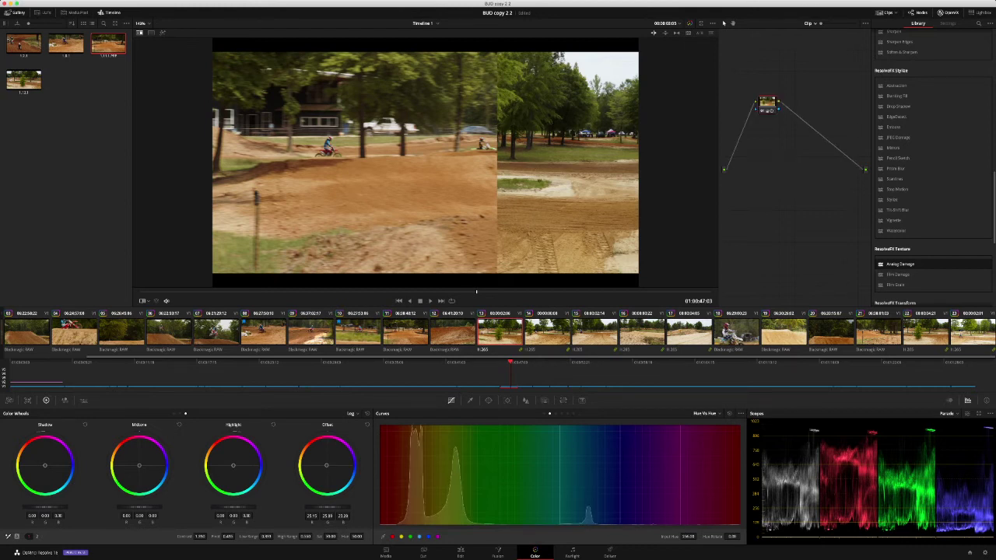
left_click_drag(326, 465, 325, 465)
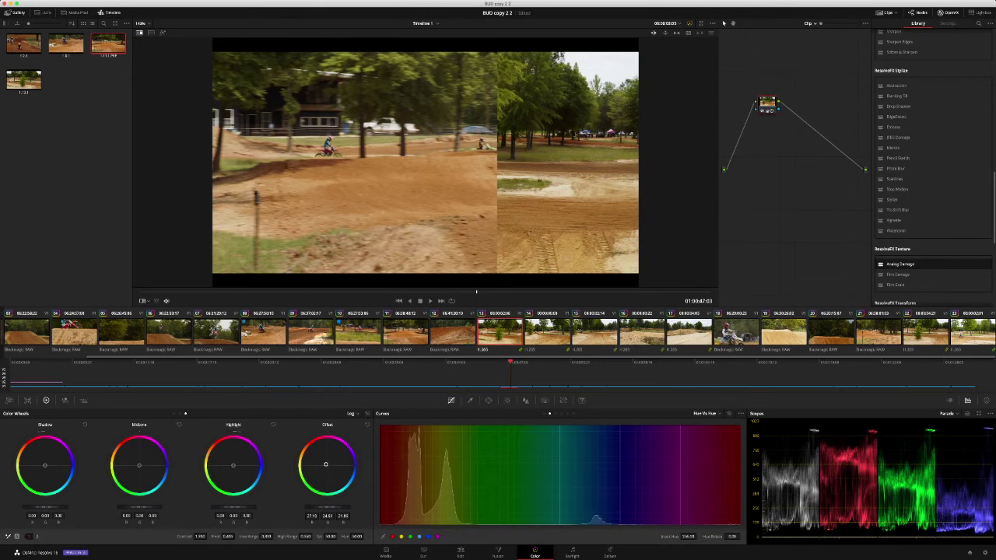
key("ctrl+w")
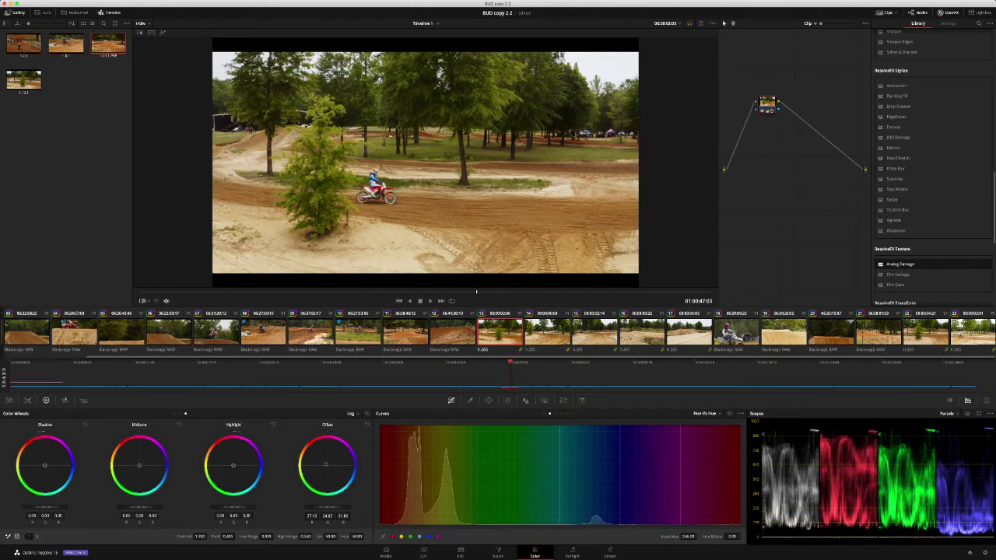
Play the warmed thirteenth clip into the fourteenth in the enlarged viewer to judge how the shots cut together.
key("alt+f")
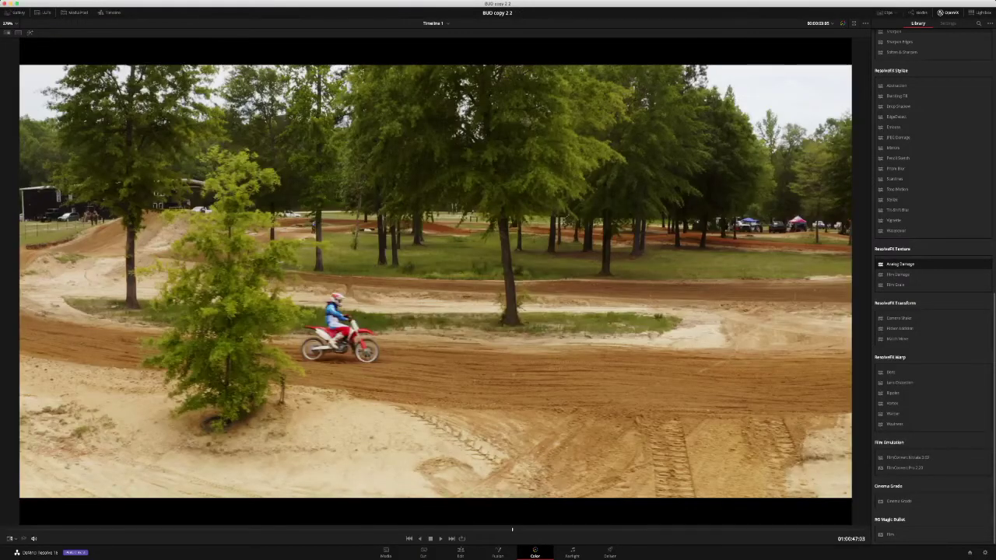
key("alt+f")
key("alt+f")
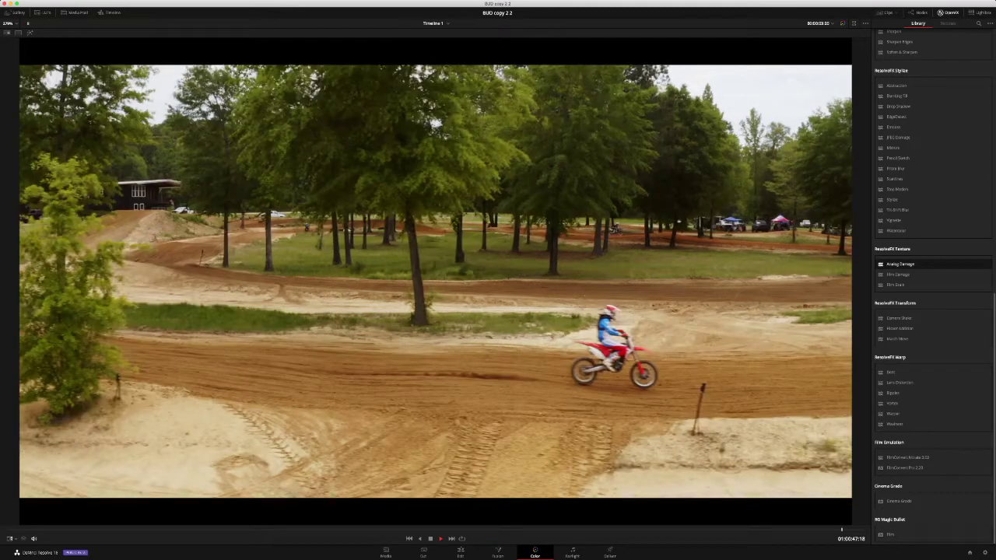
key("alt+f")
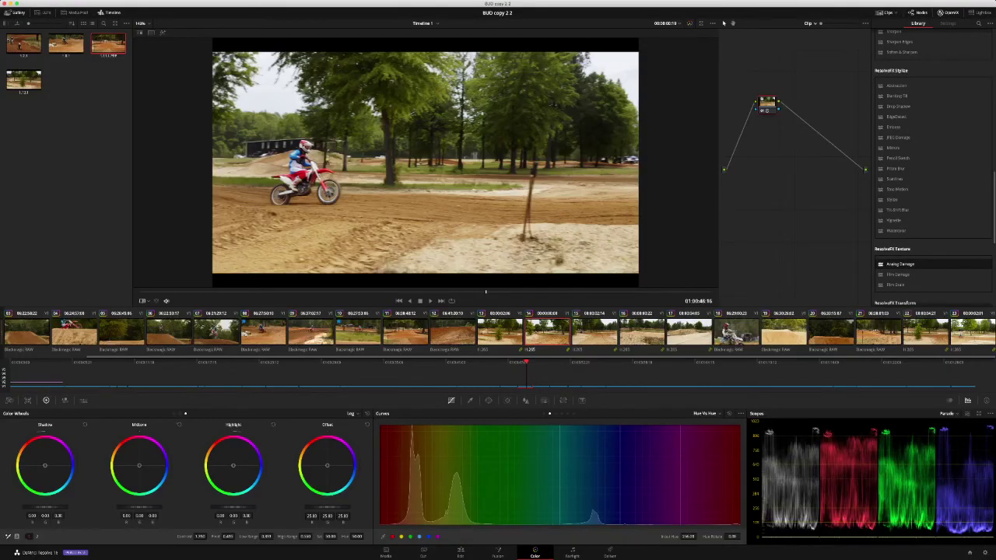
Copy the thirteenth clip's grade to the fourteenth clip and play it back in the enlarged viewer.
key("Up")
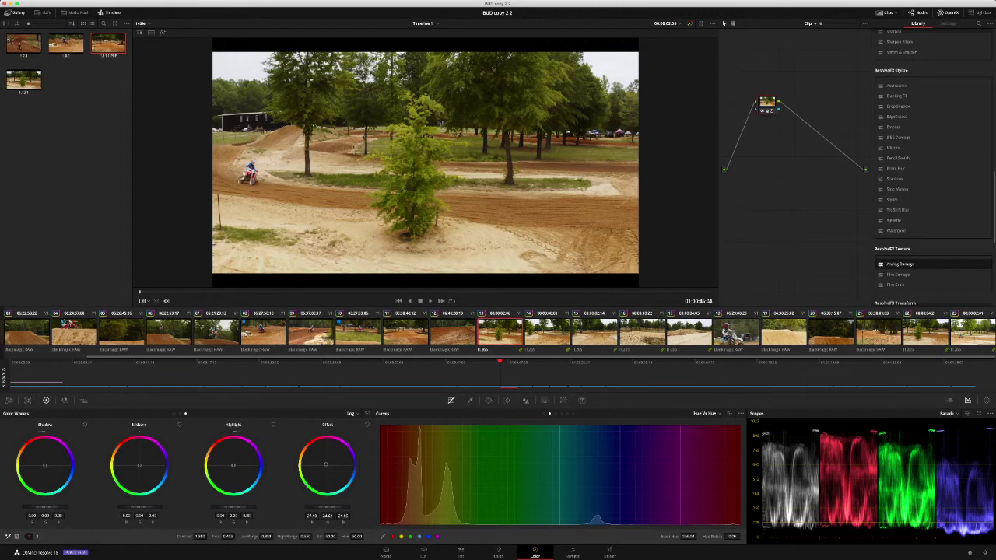
key("Down")
key("alt+shift+c")
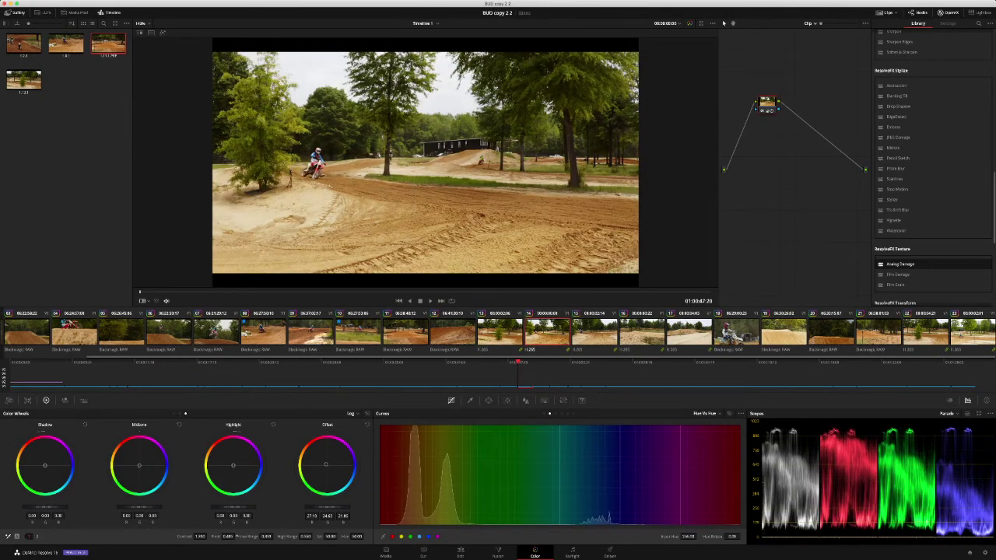
key("alt+f")
key("space")
key("alt+f")
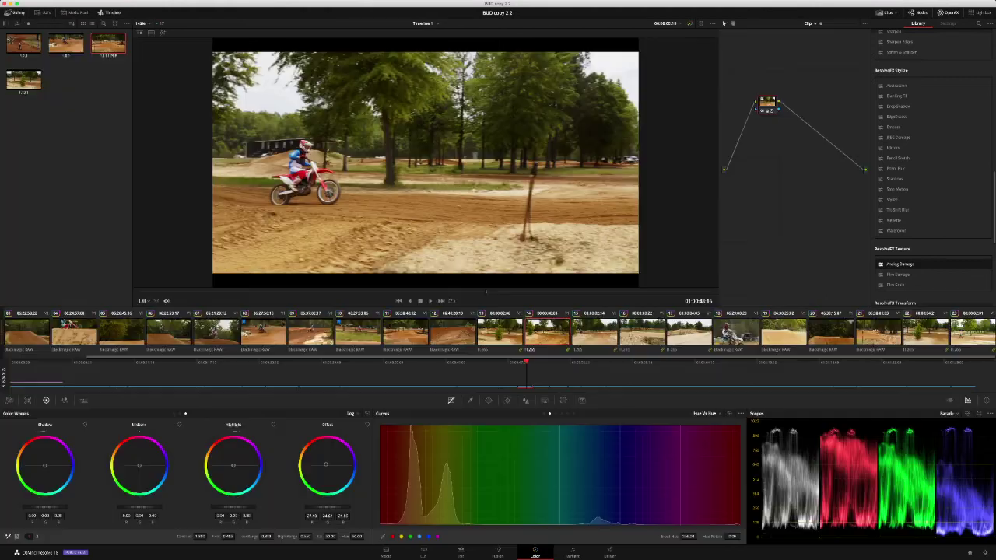
Lower the fourteenth clip's contrast to about 1.25 and set the thirteenth clip's contrast to 1.25.
left_click(200, 537)
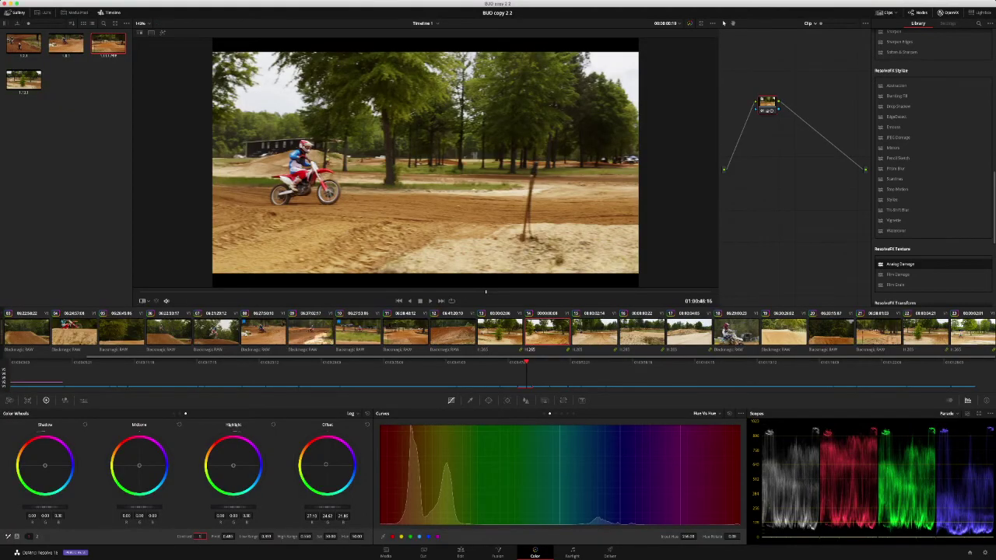
key("Return")
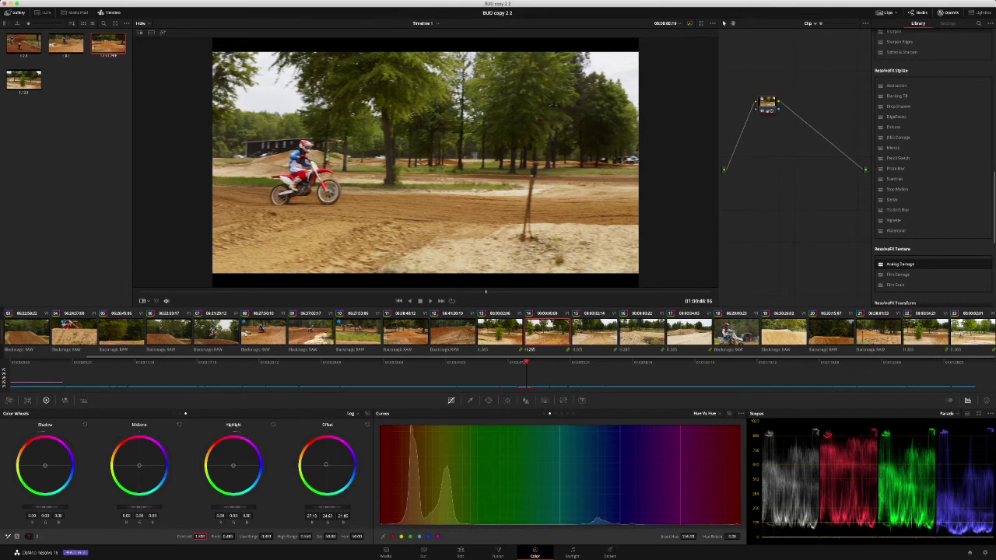
left_click_drag(200, 537, 193, 537)
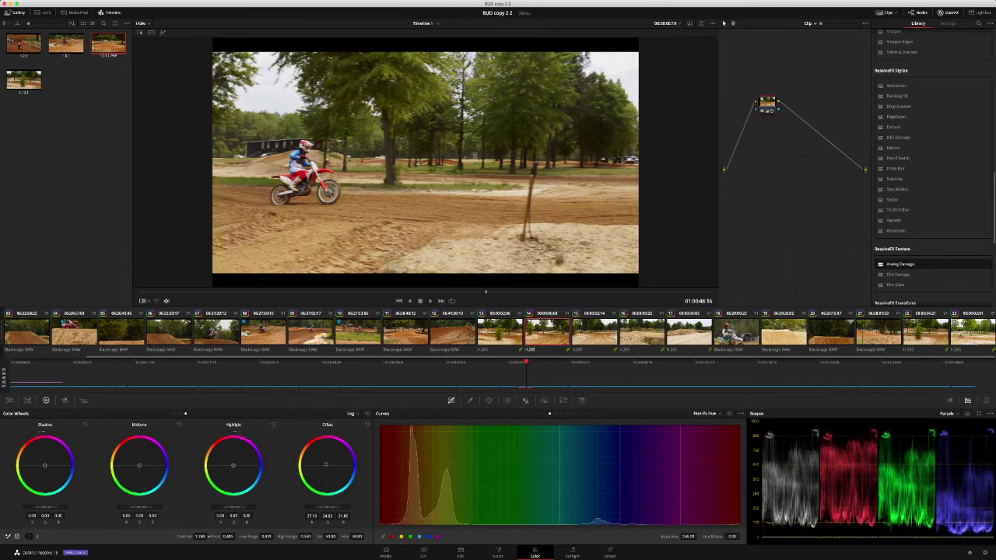
double_click(200, 537)
type("1")
key("Up")
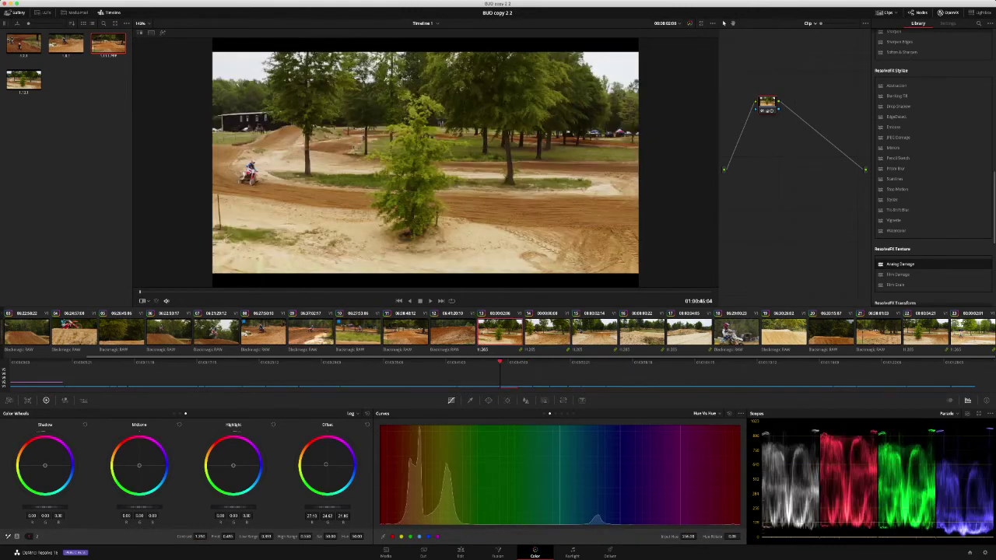
key("Return")
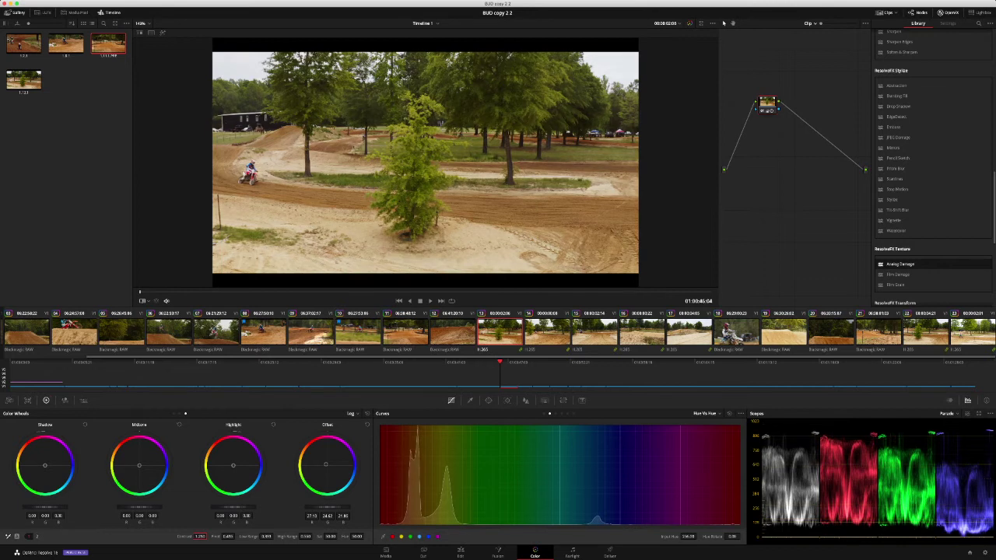
Set the fifteenth clip's contrast to 1.25 and replace the last gallery still with a new one of this clip.
key("Down")
key("Down")
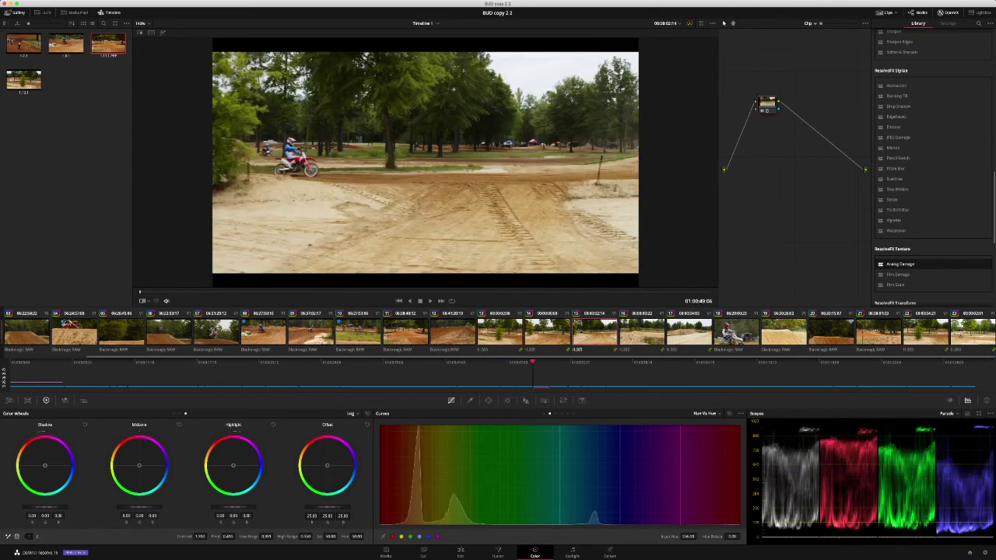
double_click(200, 536)
type("1.25")
key("Return")
left_click(24, 80)
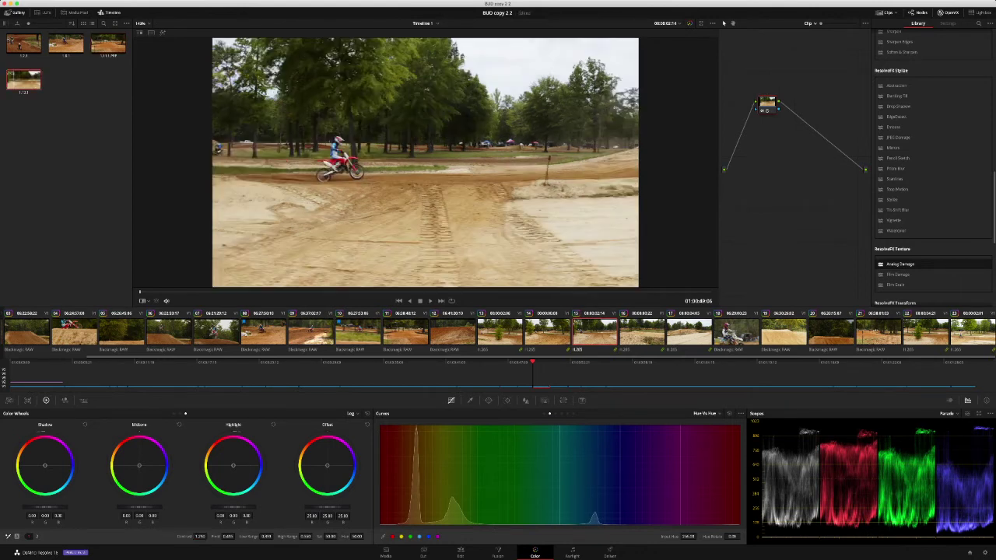
key("BackSpace")
key("super+alt+g")
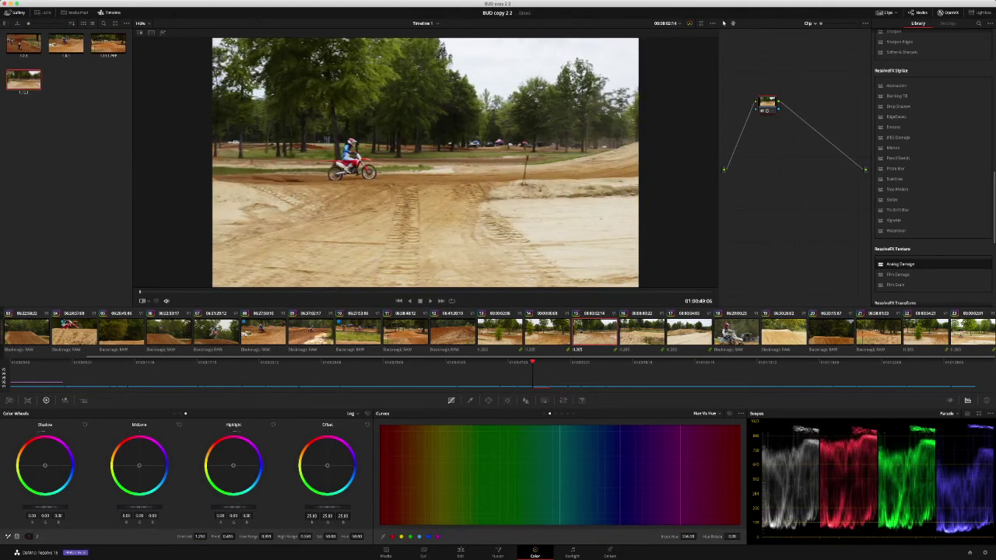
Apply the new still's grade to clips 15 to 17, 22 and 23 together and reselect the fifteenth clip.
left_click(689, 332, "shift")
left_click(926, 332, "super")
left_click(972, 333, "super")
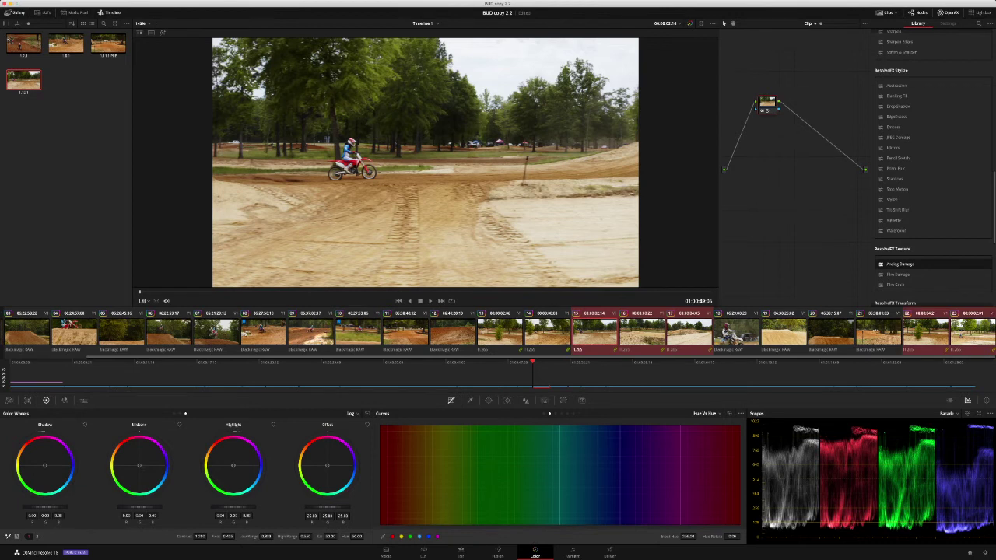
middle_click(23, 80)
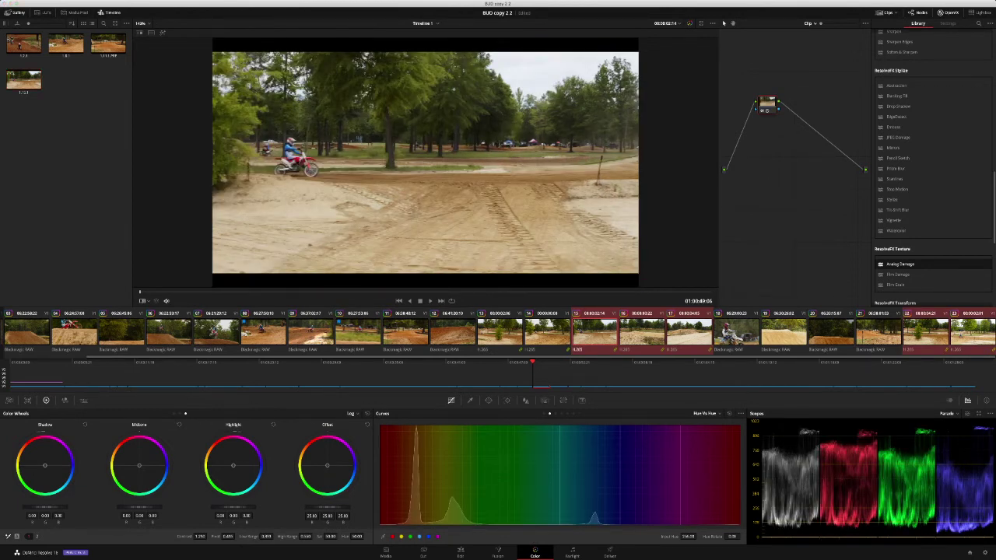
left_click(595, 332)
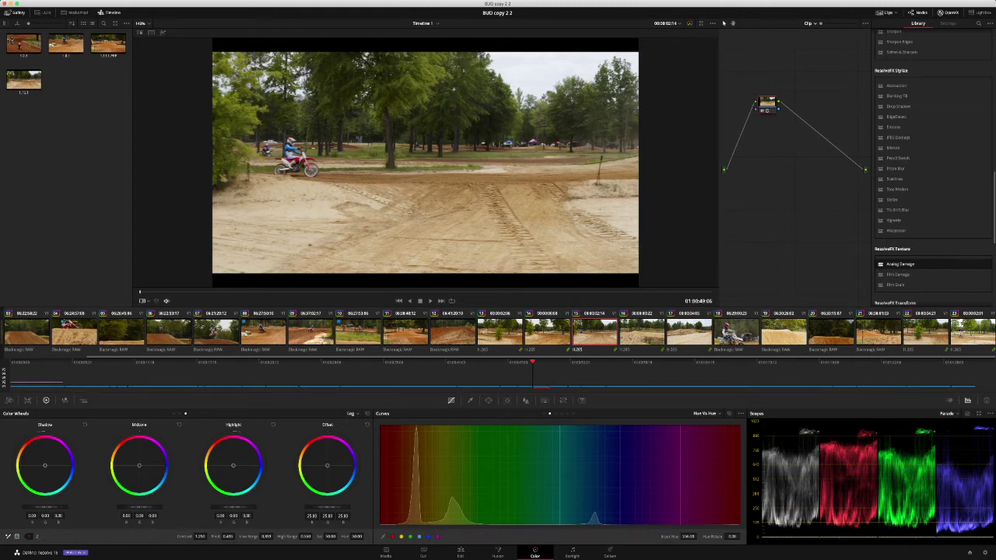
Raise the contrast pivot on the fifteenth clip's node to darken the image and reposition the node in the graph.
left_click_drag(228, 536, 260, 536)
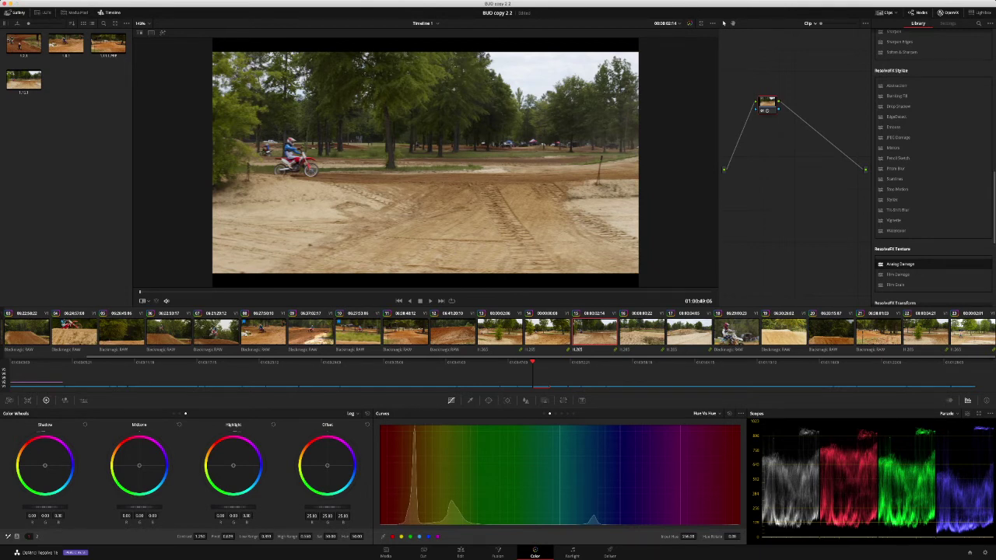
left_click_drag(771, 100, 796, 100)
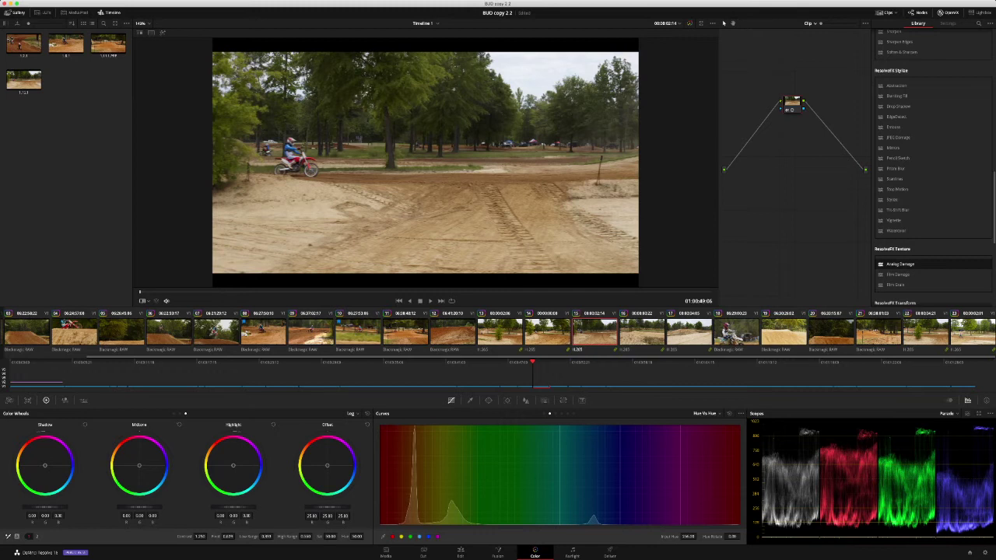
left_click_drag(792, 103, 784, 107)
Try raising the master Offset on an extra node placed before the contrast node, and delete that node.
key("alt+s")
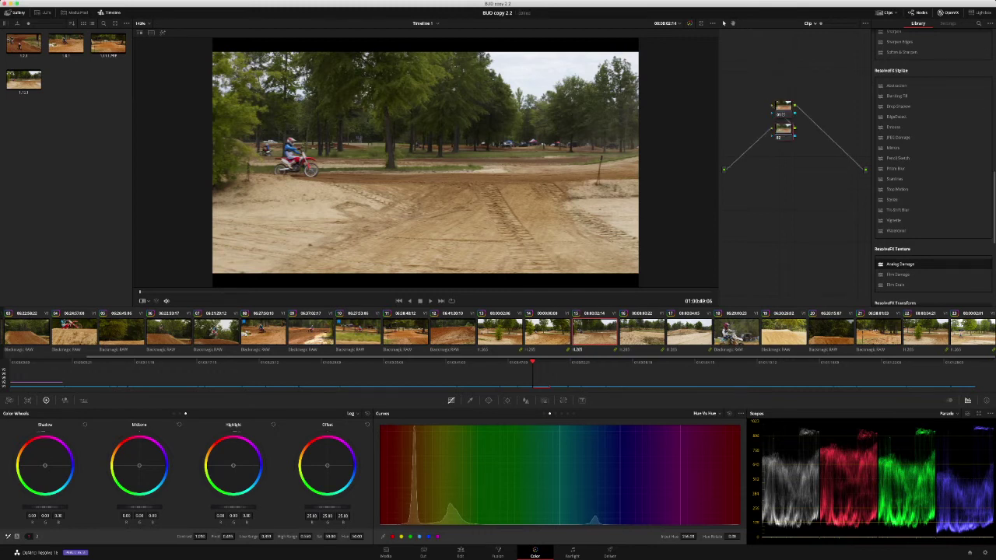
mouse_move(320, 507)
left_mouse_down()
mouse_move(345, 507)
mouse_move(310, 507)
mouse_move(330, 507)
left_mouse_up()
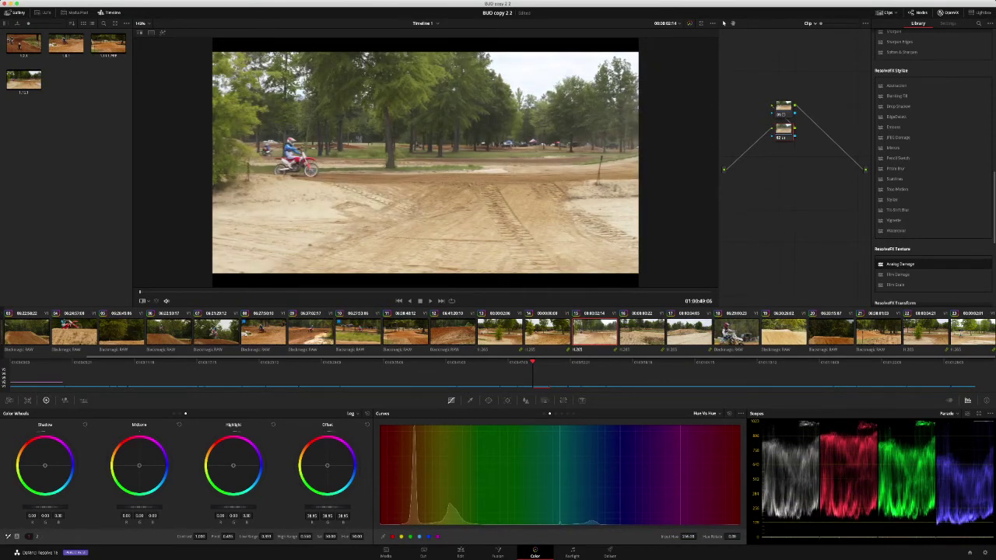
key("Delete")
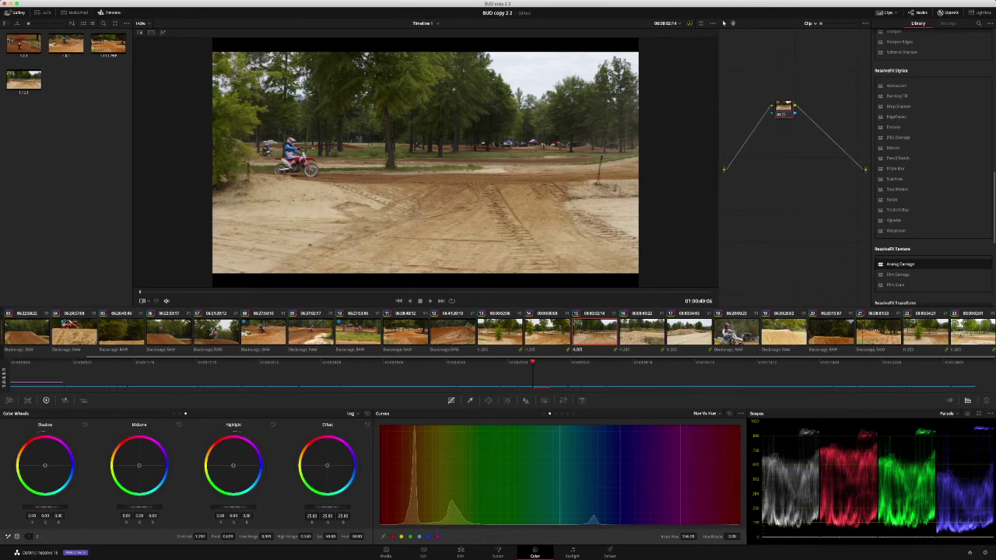
Add a serial node after the contrast node, bring up its custom curve and disable the contrast node.
key("alt+s")
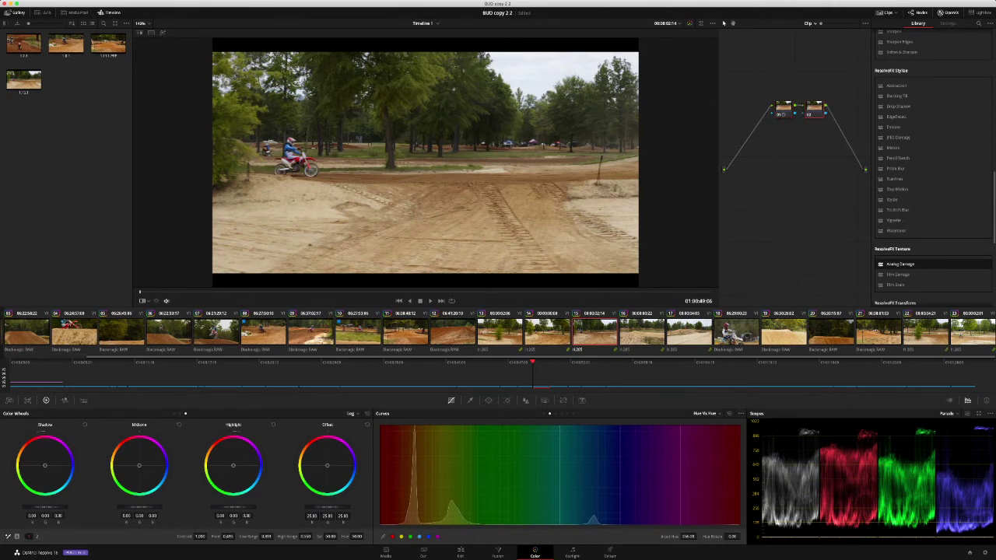
left_click(544, 414)
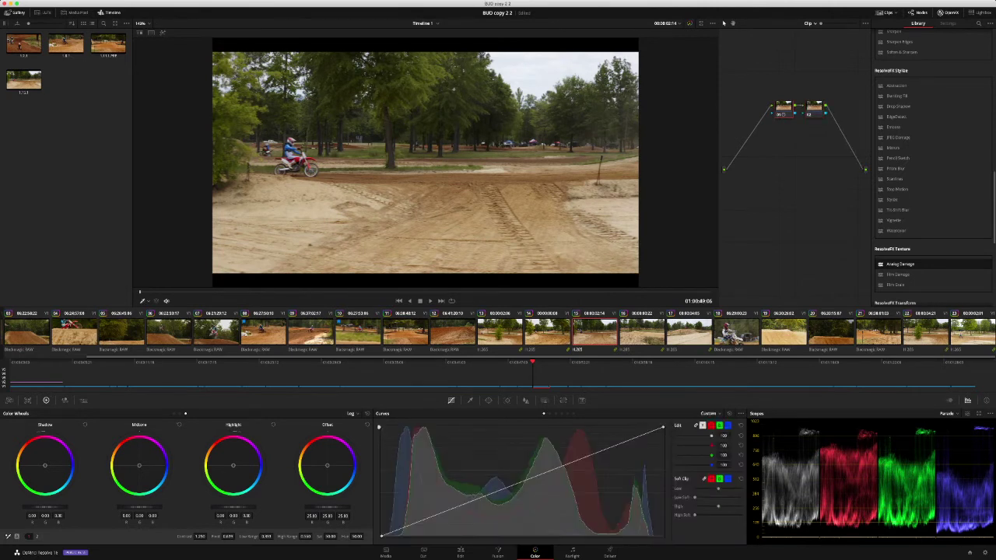
left_click(778, 114)
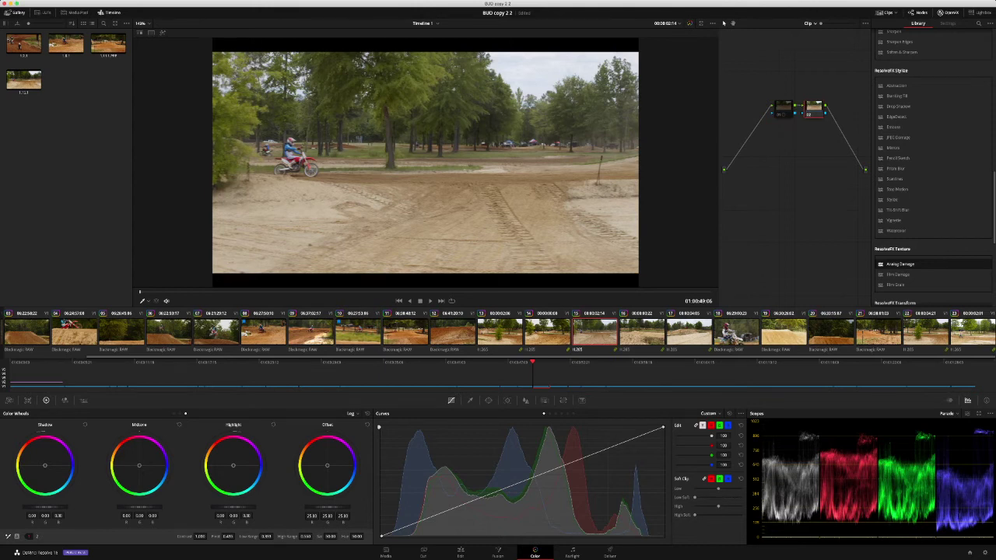
Shape the second node's custom curve into a steep S-curve with softened ends in the shadows and highlights.
left_click_drag(569, 463, 460, 428)
left_click(381, 536)
left_click_drag(476, 499, 518, 534)
left_click(661, 427)
left_click_drag(459, 428, 510, 427)
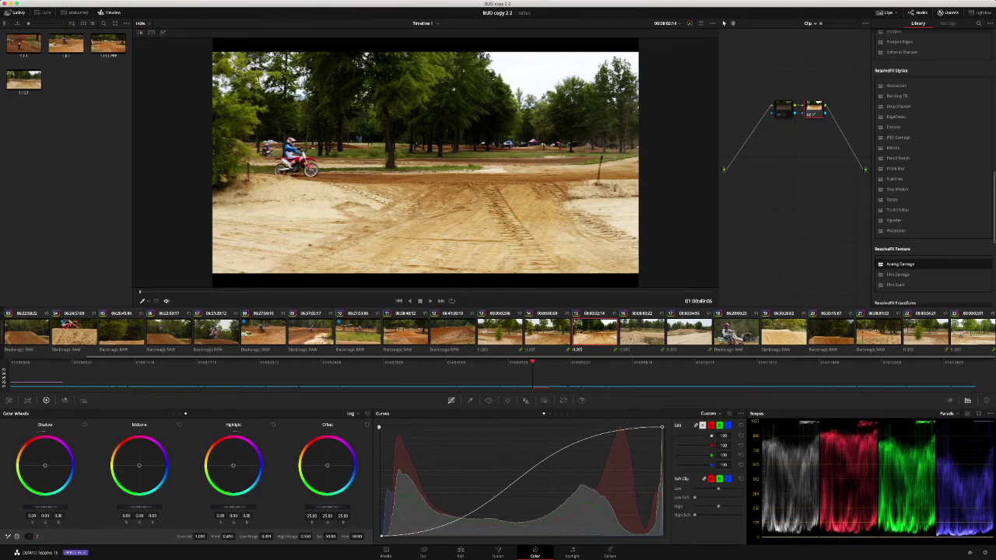
Undo and redo the S-curve edits repeatedly to compare the fifteenth clip with and without the curve, ending with them undone.
key("super+z")
key("super+z")
key("super+z")
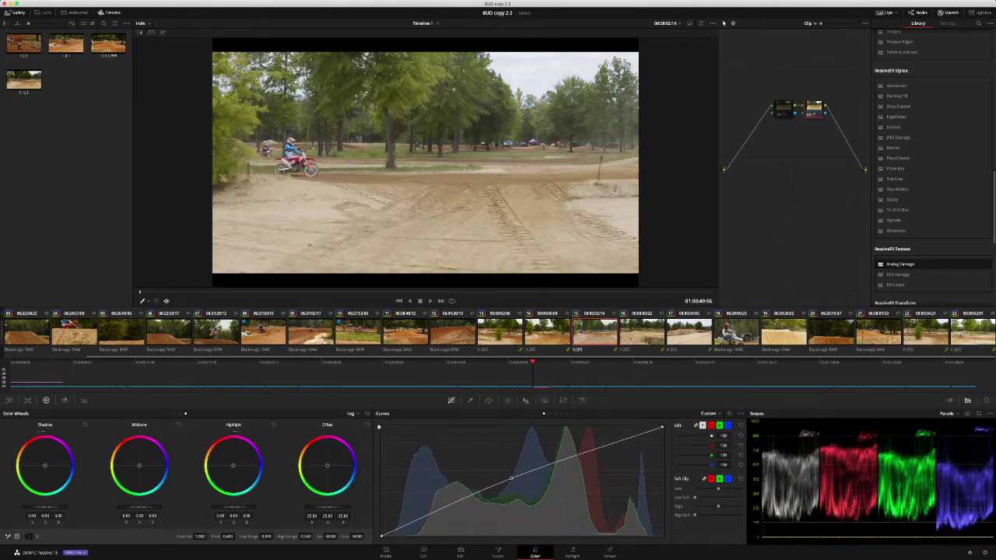
key("super+shift+z")
key("super+shift+z")
key("super+shift+z")
key("super+z")
key("super+shift+z")
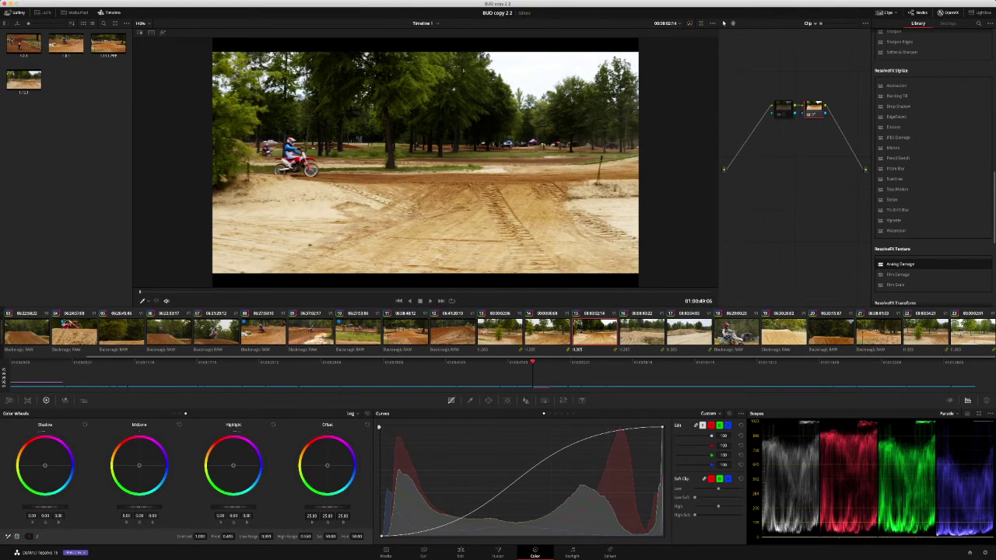
key("super+z")
key("super+z")
key("super+z")
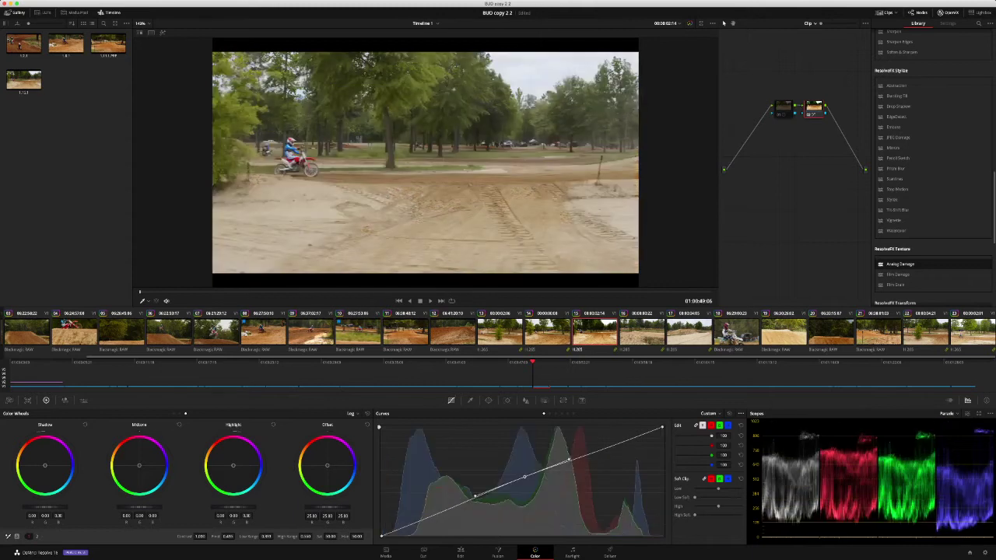
Redo the previous curve edits, try a steeper custom curve that brightens the midtones and flattens the highlights, and undo it.
key("super+shift+z")
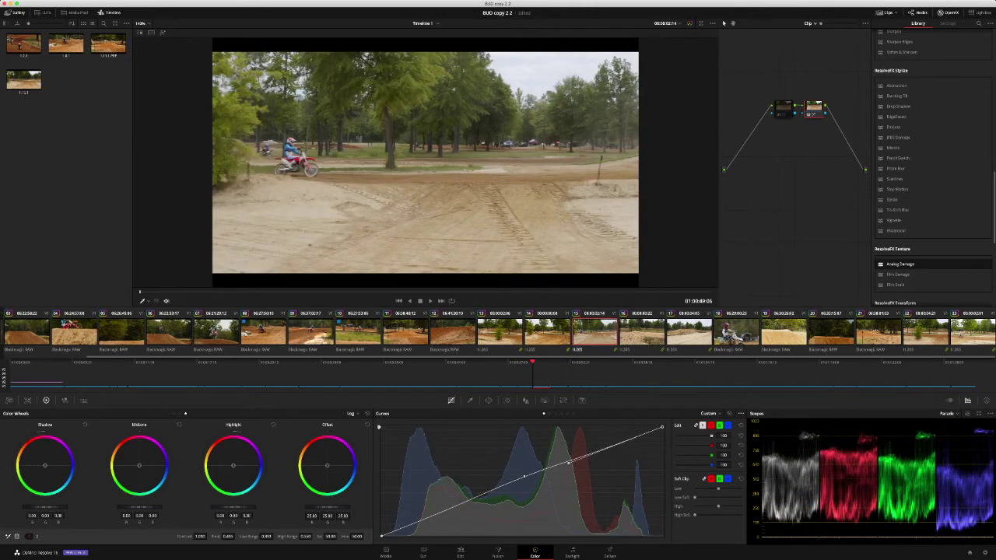
key("super+shift+z")
left_click_drag(531, 427, 451, 525)
mouse_move(526, 481)
left_mouse_down()
mouse_move(512, 492)
mouse_move(534, 470)
left_mouse_up()
left_click_drag(569, 424, 576, 435)
mouse_move(534, 468)
left_mouse_down()
mouse_move(524, 457)
mouse_move(533, 471)
mouse_move(529, 459)
mouse_move(567, 470)
mouse_move(565, 486)
mouse_move(529, 450)
left_mouse_up()
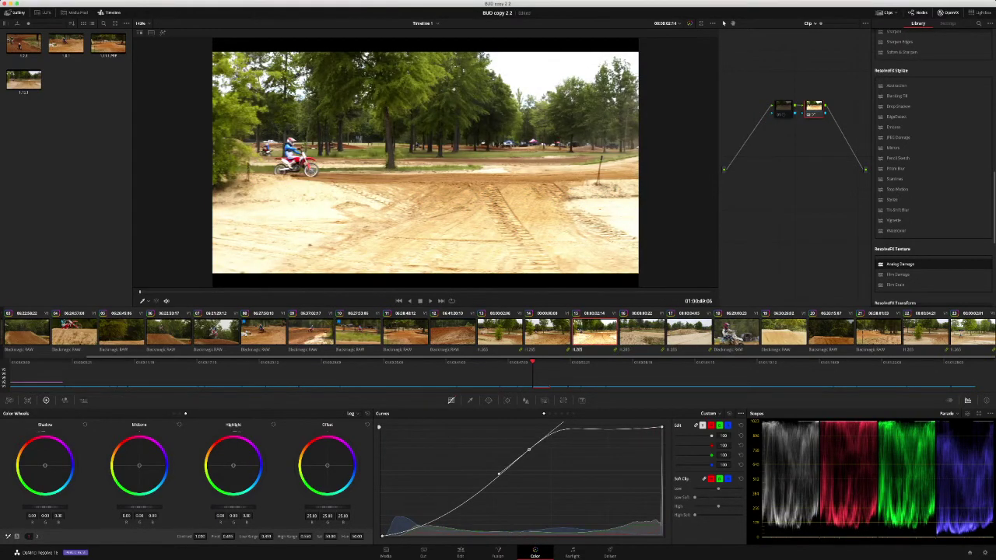
key("super+z")
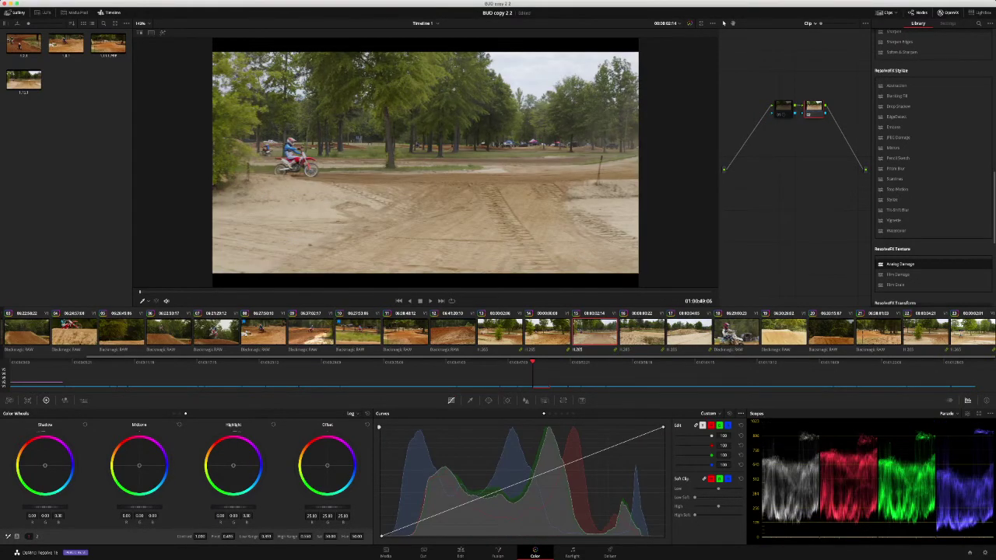
Try an S-shaped custom curve on the second node, bend its midtones and highlights up and down, and reset the curve.
left_click_drag(607, 449, 609, 433)
left_click_drag(439, 514, 434, 529)
left_click_drag(493, 494, 493, 513)
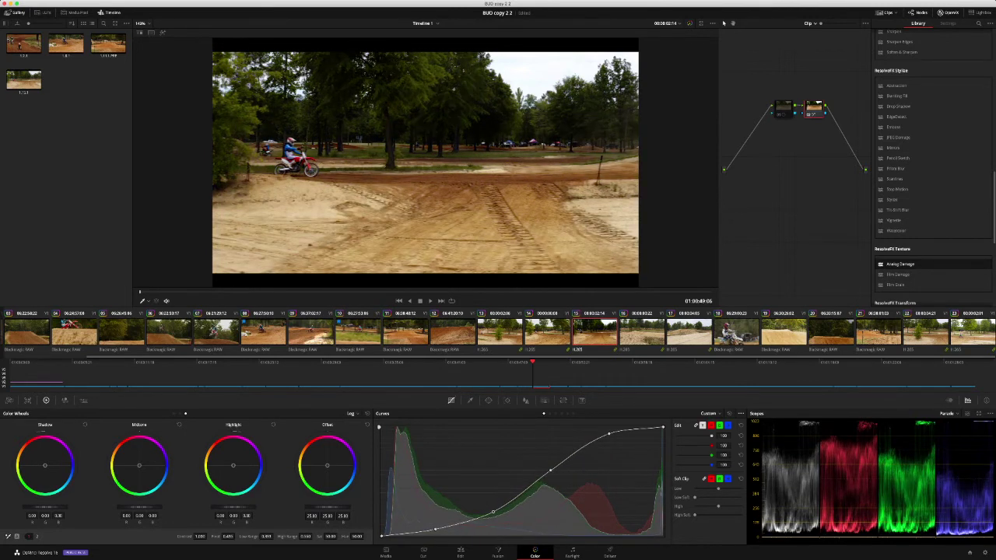
right_click(550, 470)
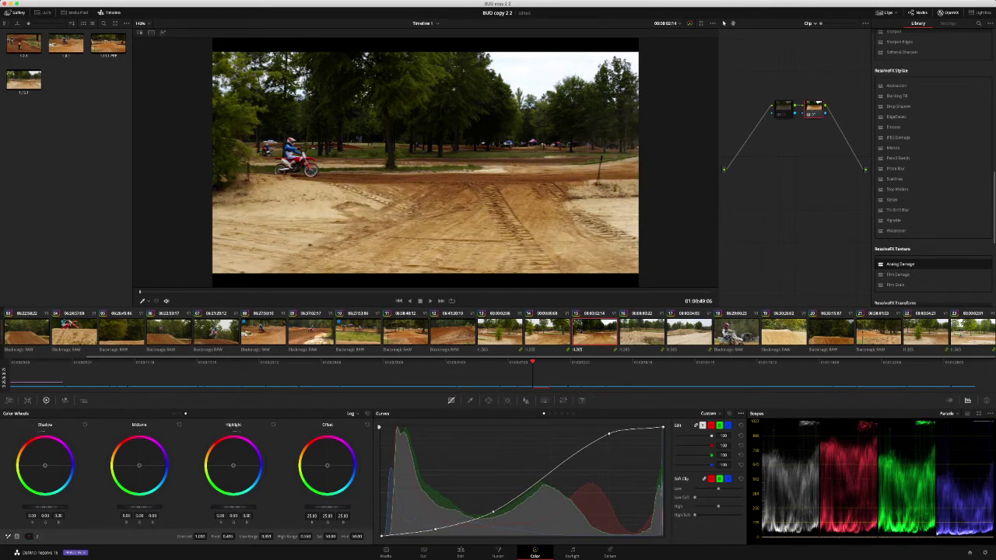
left_click_drag(494, 512, 519, 462)
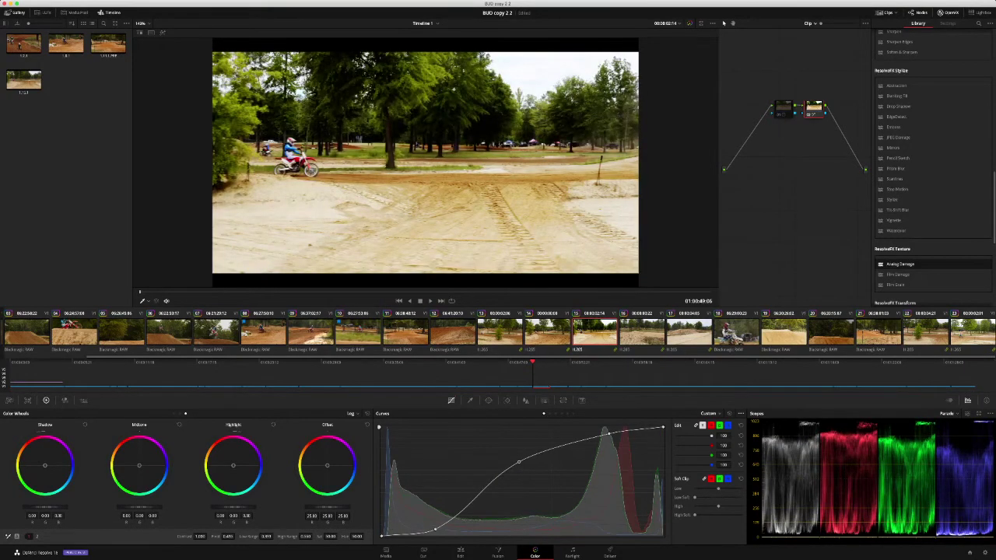
mouse_move(435, 529)
left_mouse_down()
mouse_move(438, 497)
mouse_move(437, 528)
left_mouse_up()
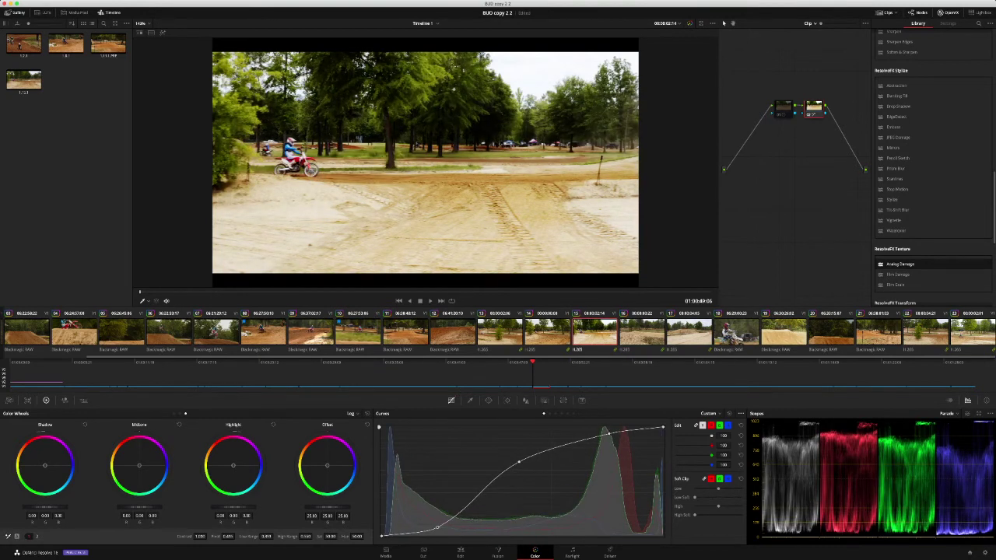
left_click_drag(519, 462, 530, 494)
left_click_drag(610, 433, 605, 473)
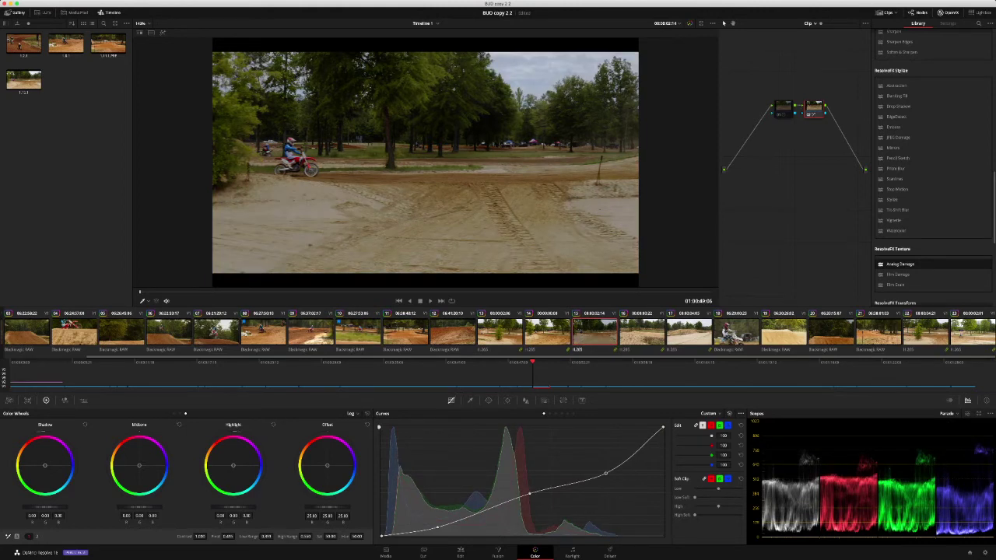
left_click(730, 414)
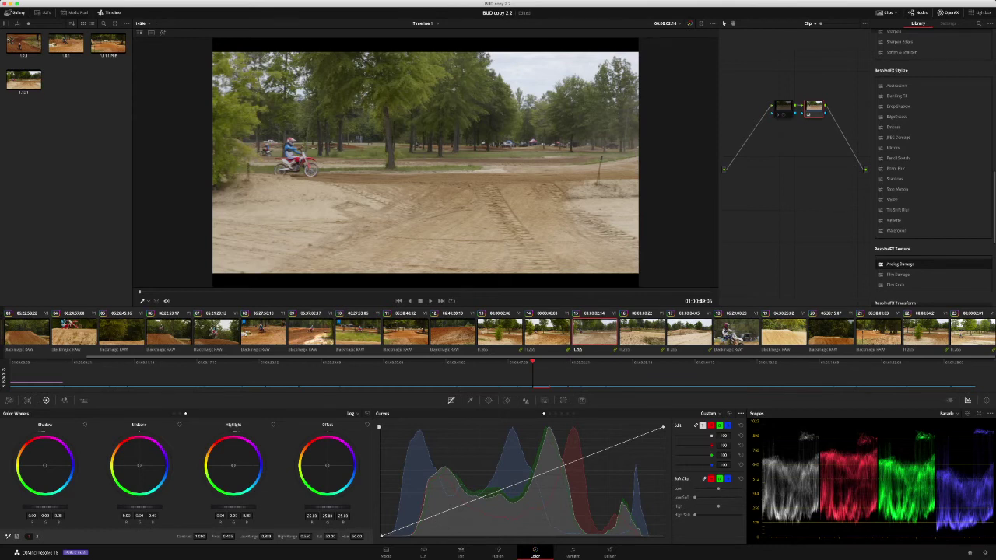
Try raising the Offset and lifting the custom curve's black point around a fixed shadow point, and reset the curve.
mouse_move(328, 508)
left_mouse_down()
mouse_move(336, 507)
mouse_move(309, 507)
mouse_move(333, 508)
left_mouse_up()
left_click(438, 513)
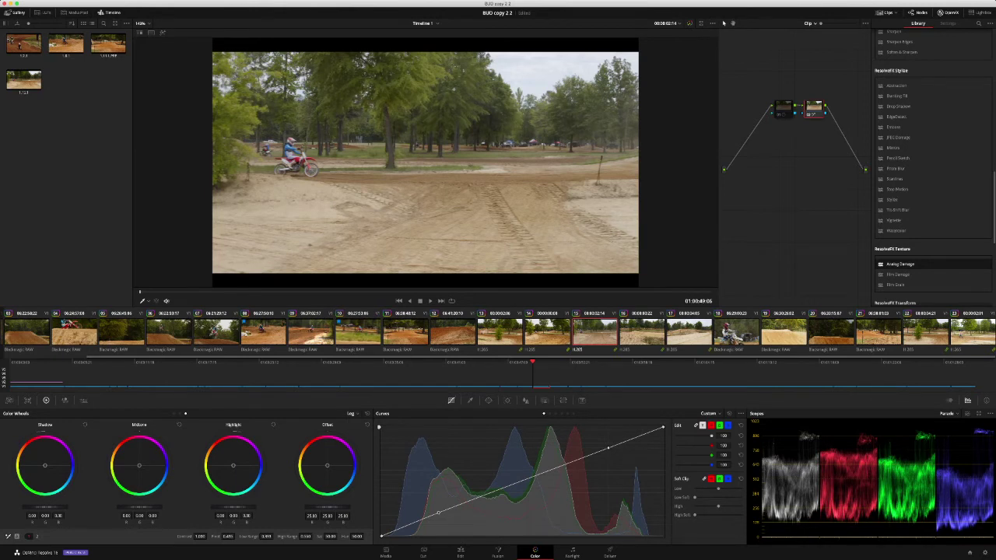
left_click_drag(381, 536, 381, 487)
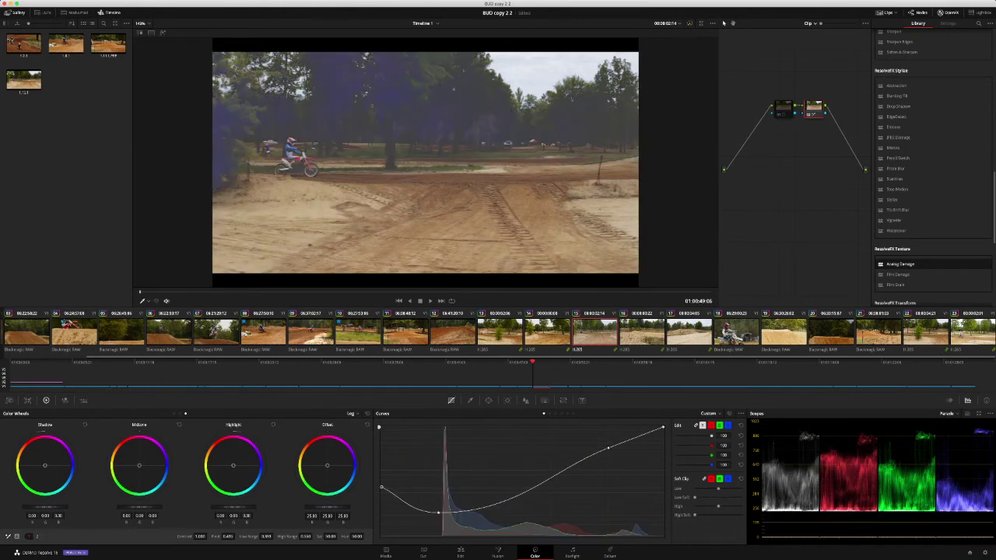
left_click_drag(441, 491, 447, 525)
left_click_drag(381, 487, 382, 535)
left_click(730, 414)
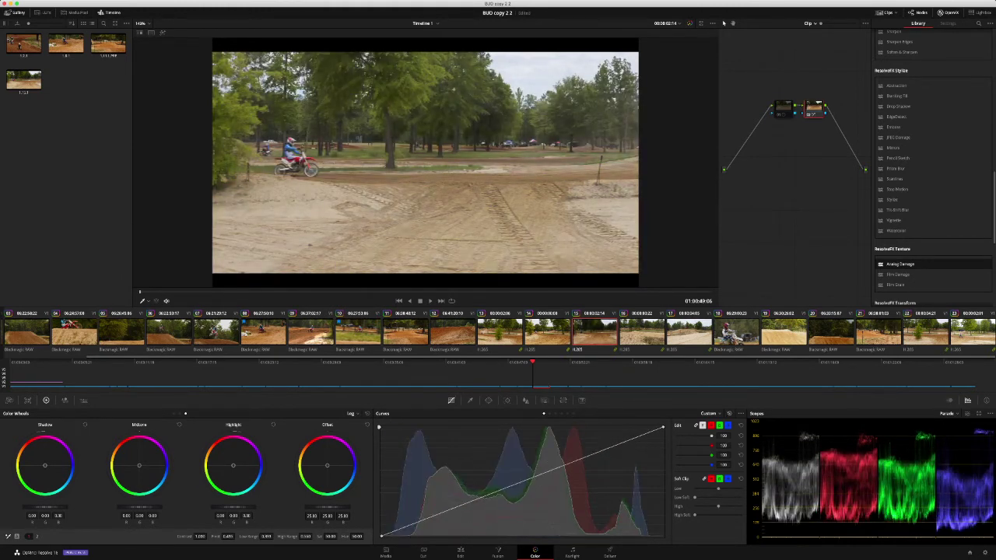
Try lowering the second node's master Offset, restore it to 25.00, and set the node's Contrast to 1.2.
mouse_move(327, 507)
left_mouse_down()
mouse_move(337, 508)
mouse_move(322, 507)
left_mouse_up()
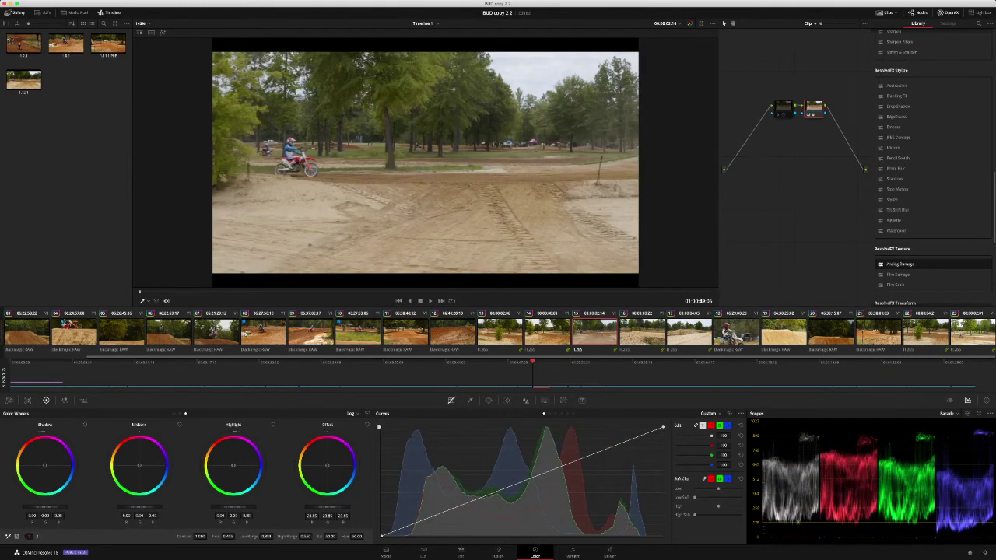
mouse_move(324, 507)
left_mouse_down()
mouse_move(296, 507)
mouse_move(336, 508)
mouse_move(320, 507)
left_mouse_up()
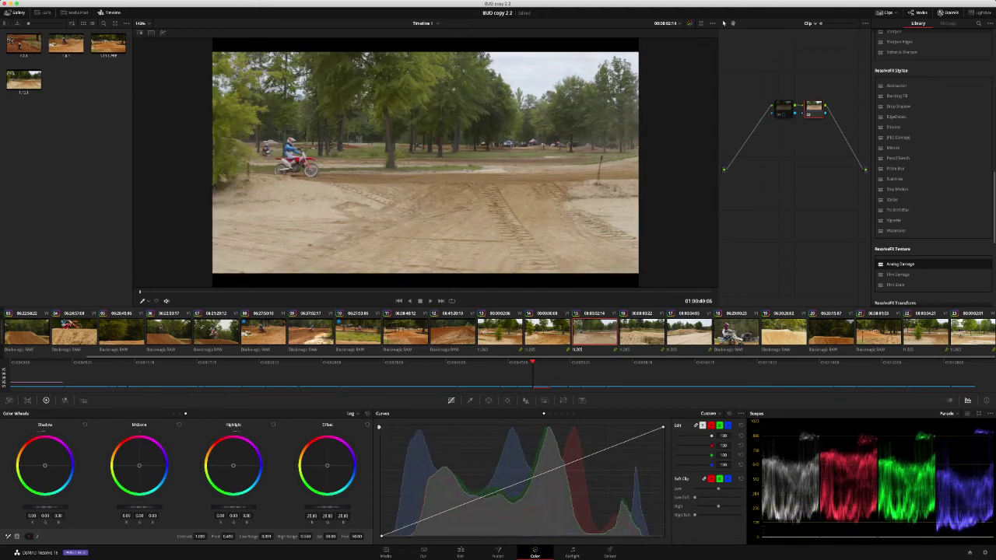
left_click_drag(200, 536, 230, 536)
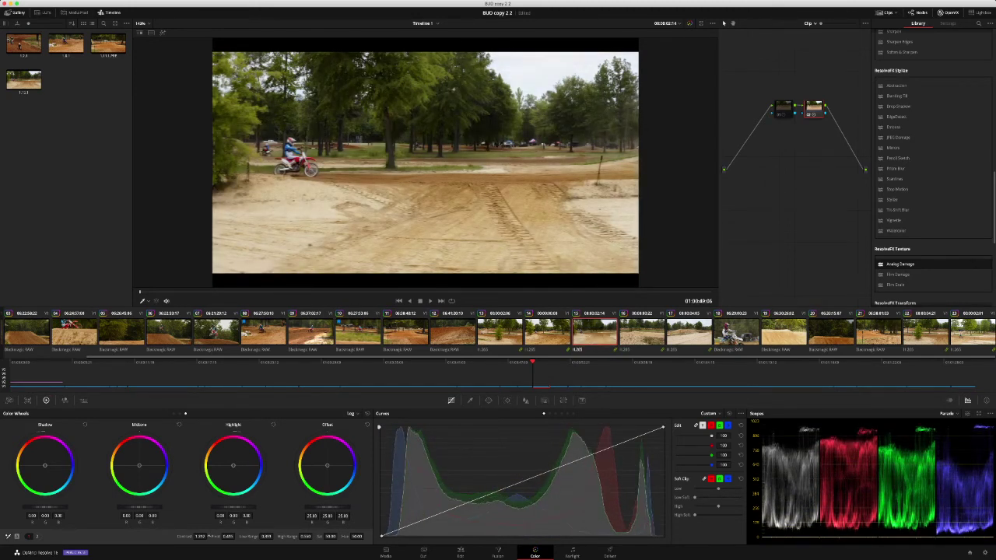
type("1.2")
key("Return")
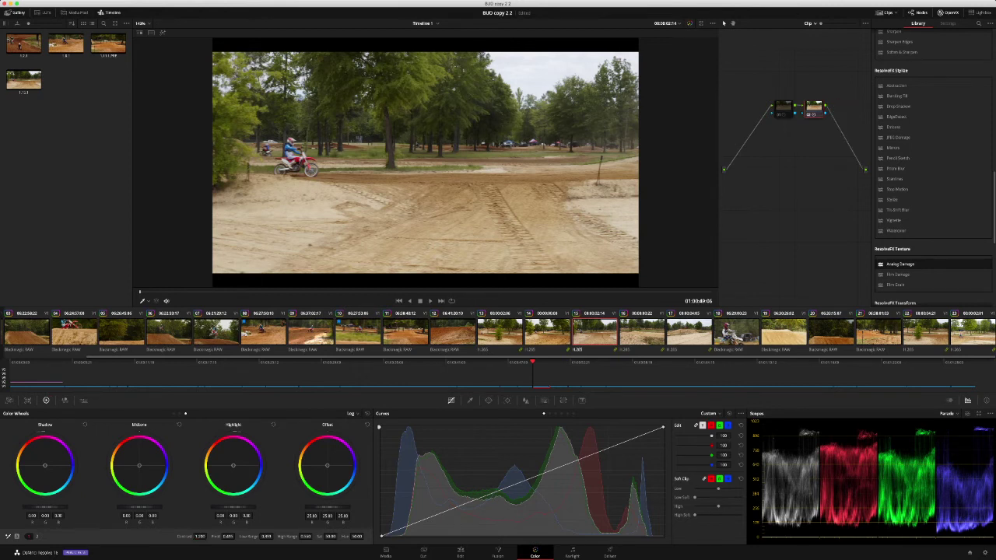
Grab a still of the clip with an extra serial node that lowers the master Offset, and undo that node.
key("alt+s")
mouse_move(328, 507)
left_mouse_down()
mouse_move(286, 507)
mouse_move(314, 507)
left_mouse_up()
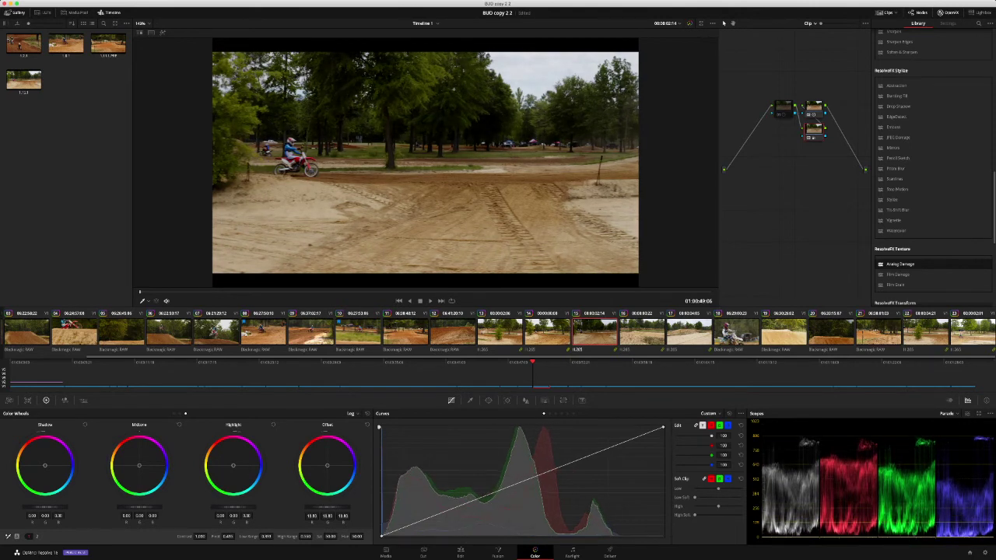
key("super+alt+g")
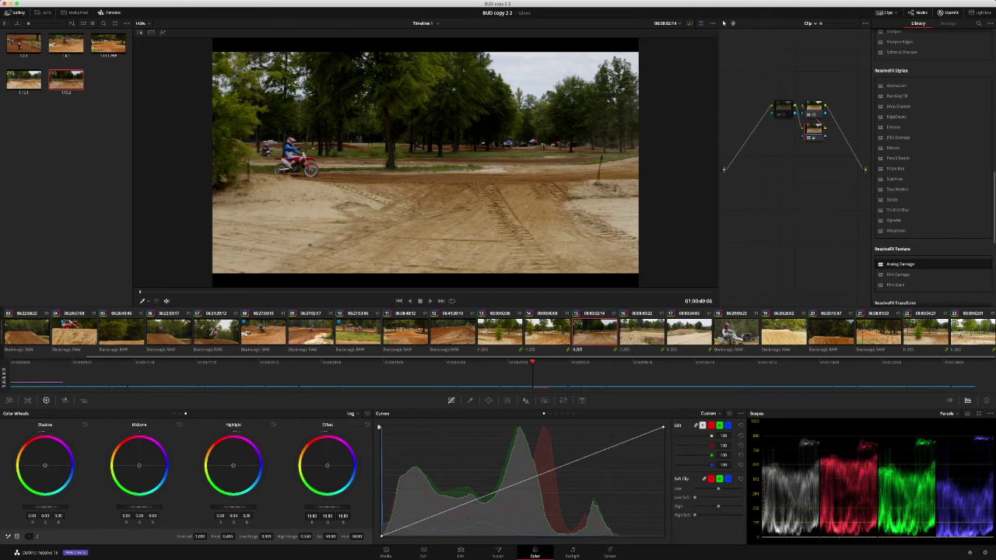
key("super+z")
key("super+z")
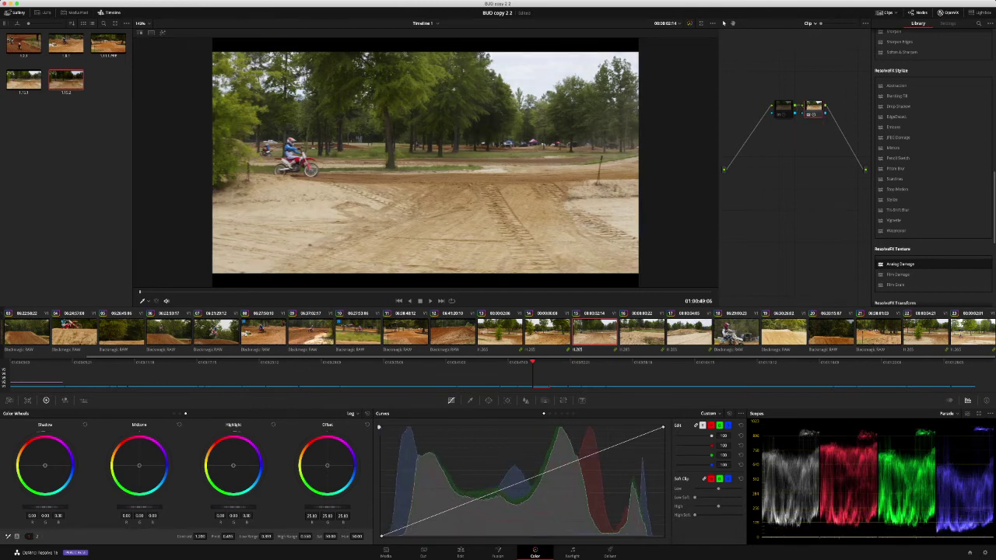
Wipe-compare the clip with the grabbed still, raise the second node's Pivot to 1.000, and delete that node, keeping the first one.
key("super+w")
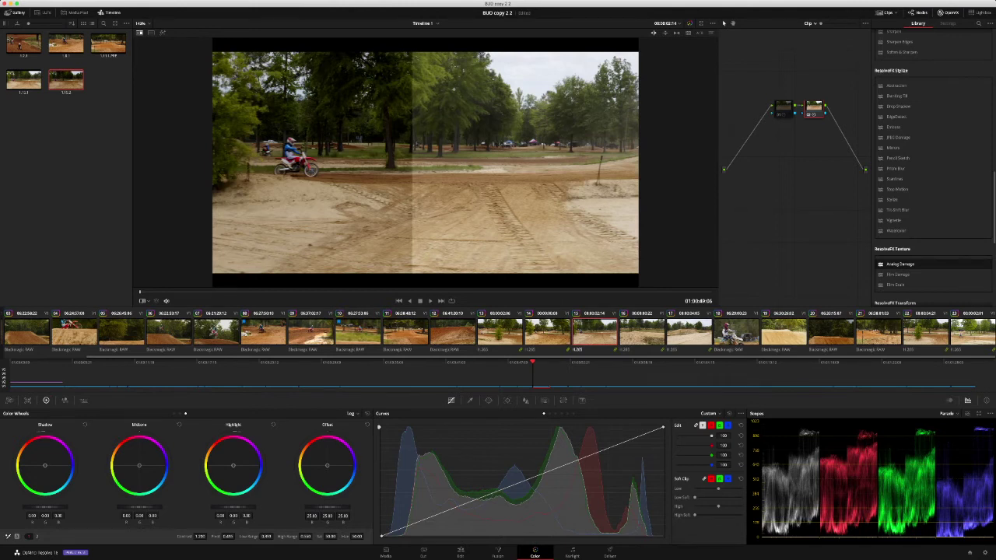
left_click_drag(226, 536, 240, 536)
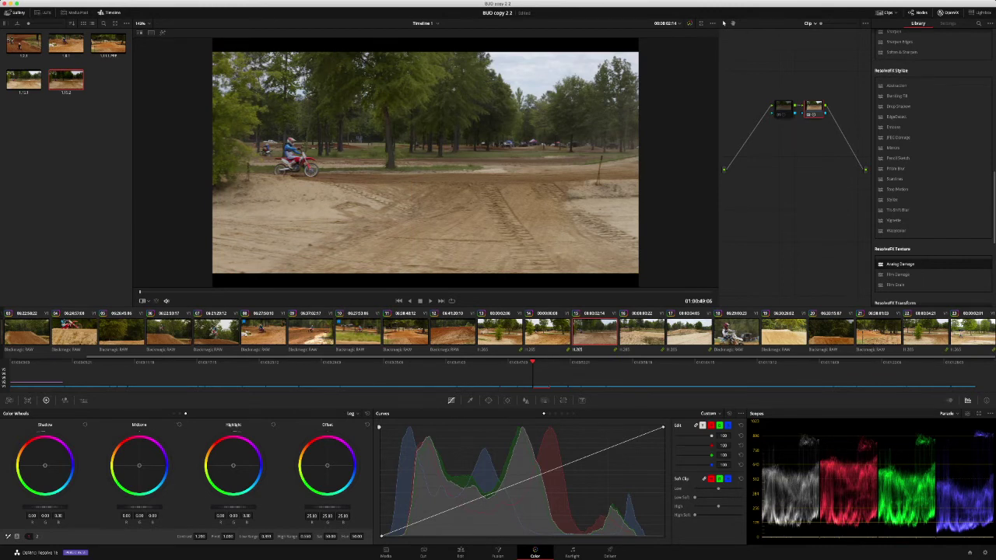
key("Delete")
key("Delete")
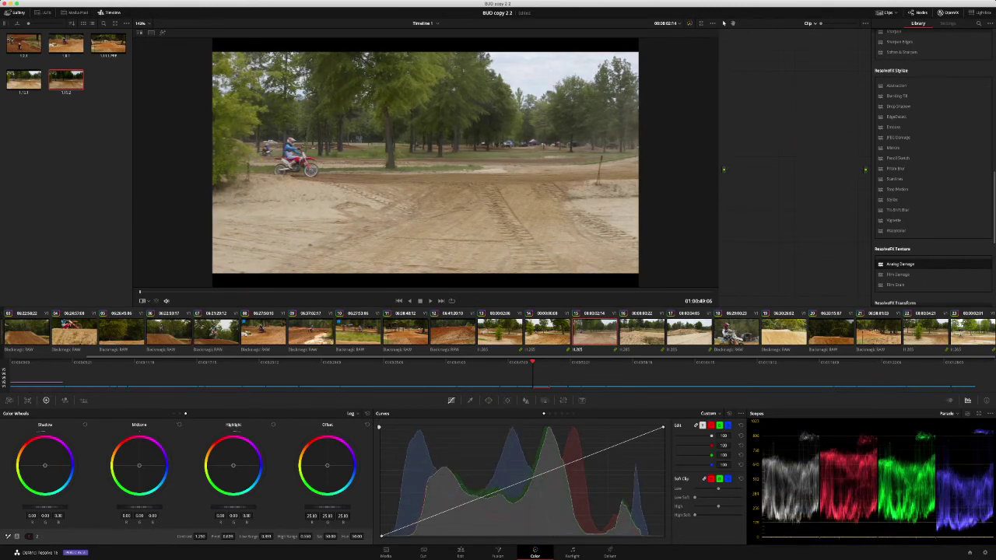
key("super+z")
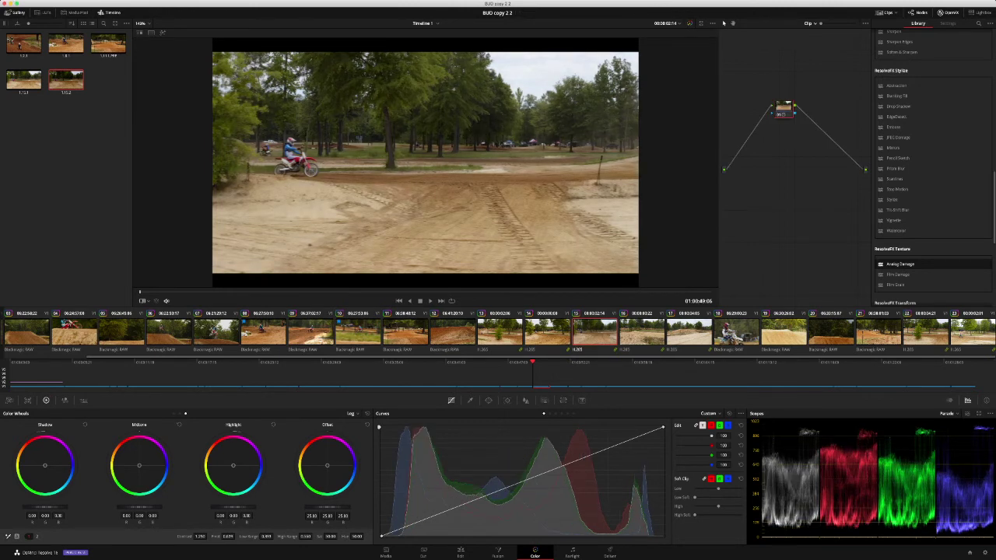
Disable the contrast node, add a serial node after it, and space the two nodes apart in the graph.
left_click_drag(784, 107, 781, 114)
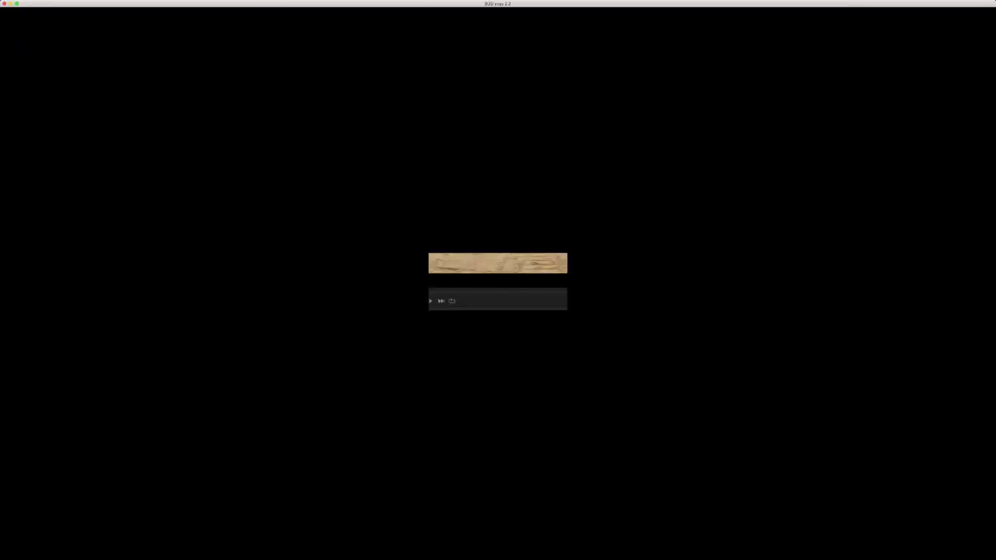
key("super+d")
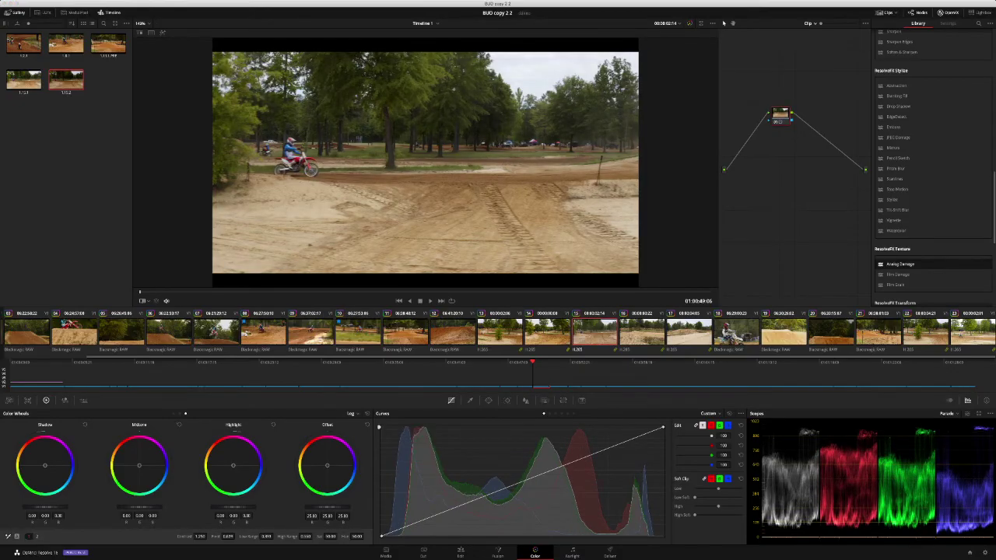
key("alt+s")
left_click_drag(799, 124, 842, 80)
left_click(200, 536)
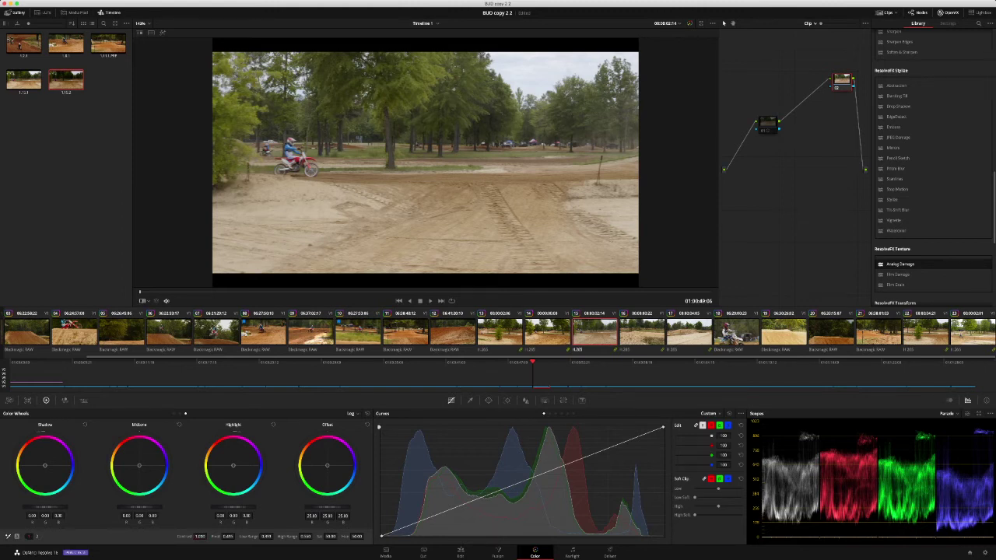
Switch to the Group Post-Clip node graph and set its node's Contrast to 1.25.
left_click(817, 52)
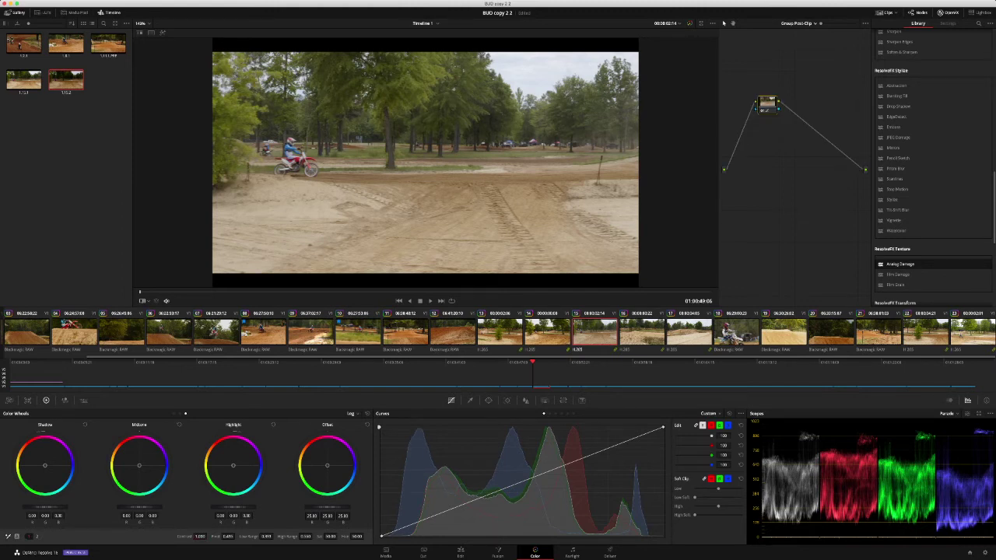
left_click_drag(768, 102, 800, 102)
key("BackSpace")
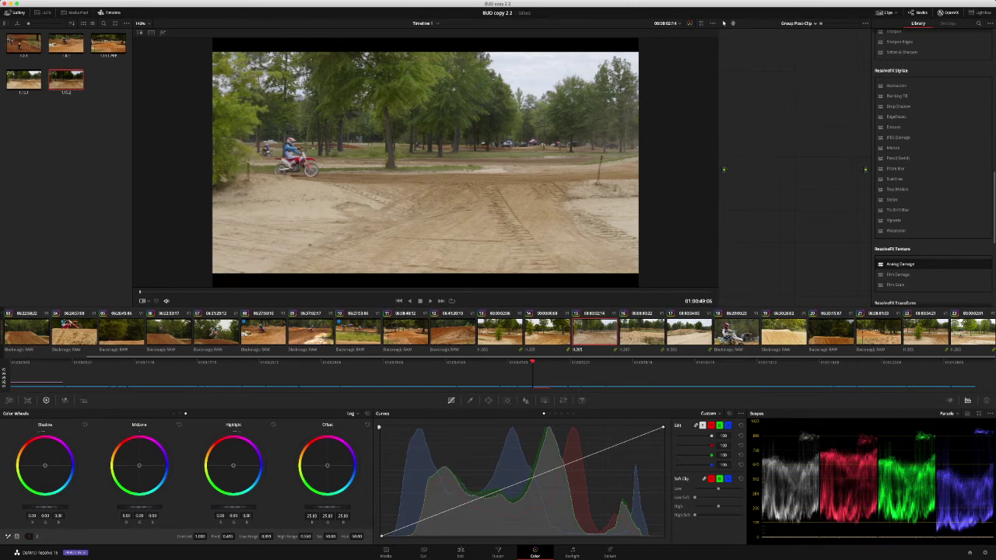
key("ctrl+z")
double_click(200, 537)
type("1.1")
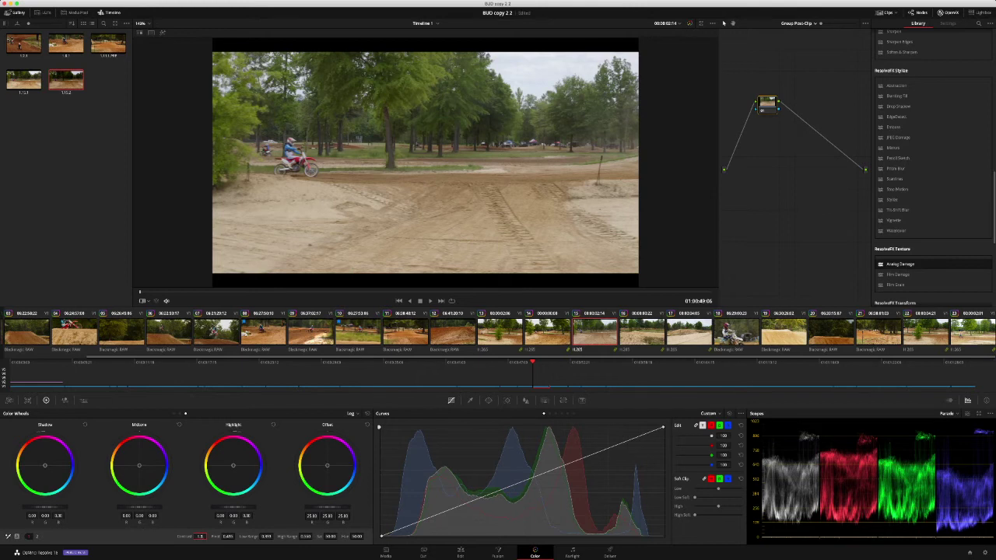
key("Return")
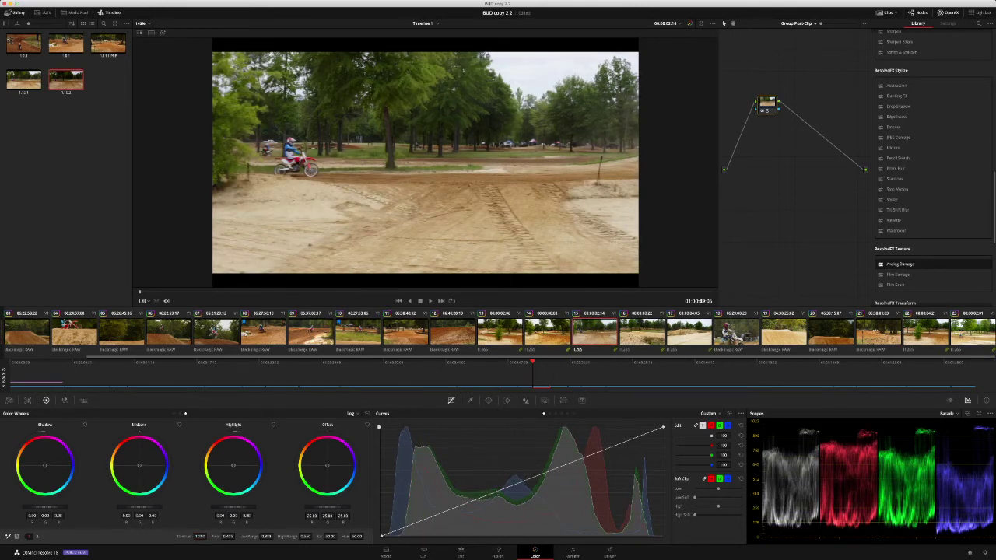
Try Offset changes on the second clip-level node, enable the first node again, and delete the second one.
left_click(808, 25)
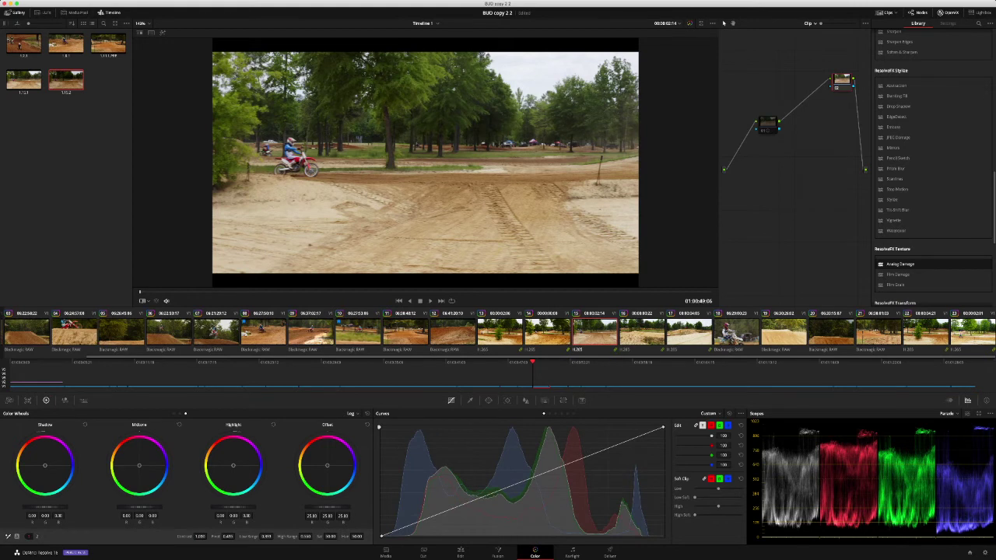
left_click_drag(327, 507, 312, 507)
left_click_drag(327, 465, 331, 465)
key("super+d")
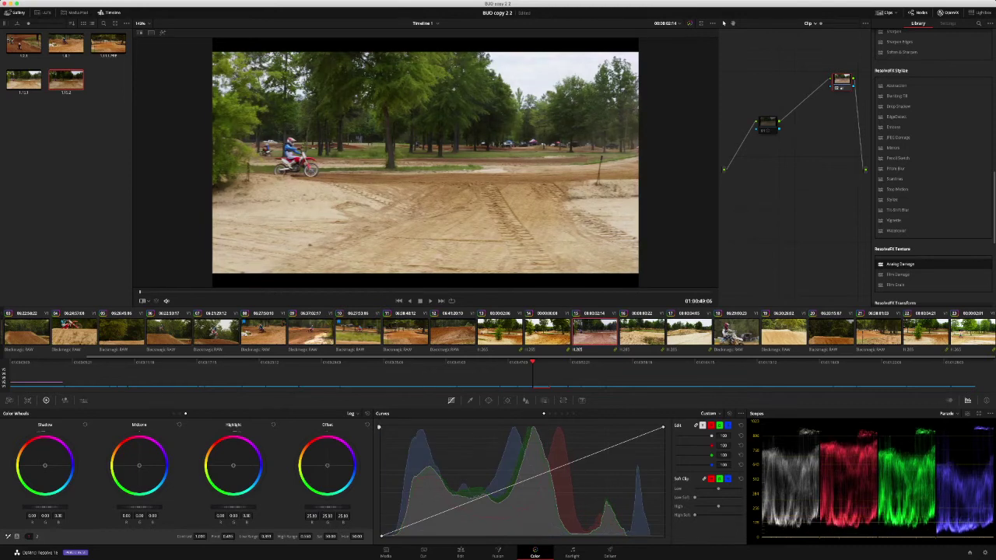
key("Delete")
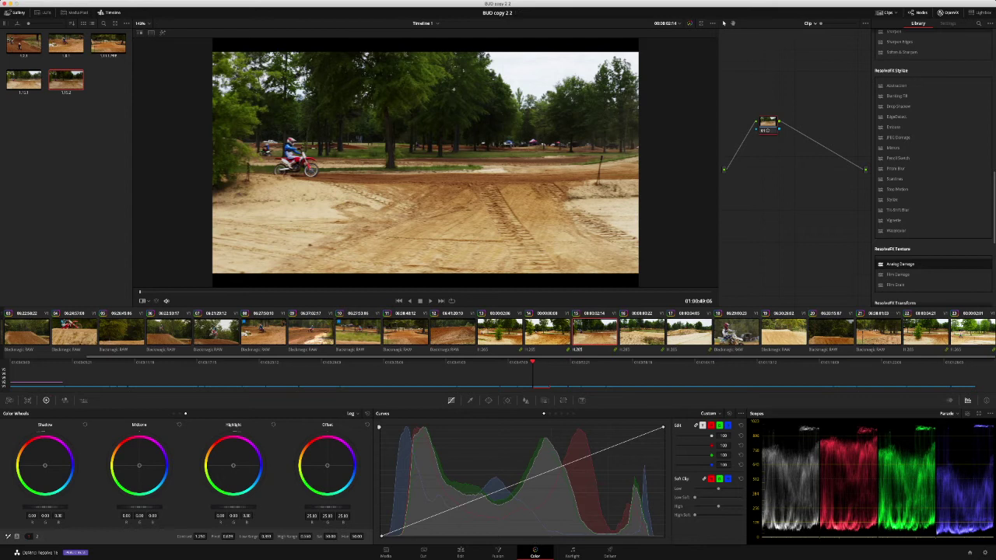
Delete the node in the Group Post-Clip graph and return to the clip-level node graph.
left_click(810, 23)
key("Delete")
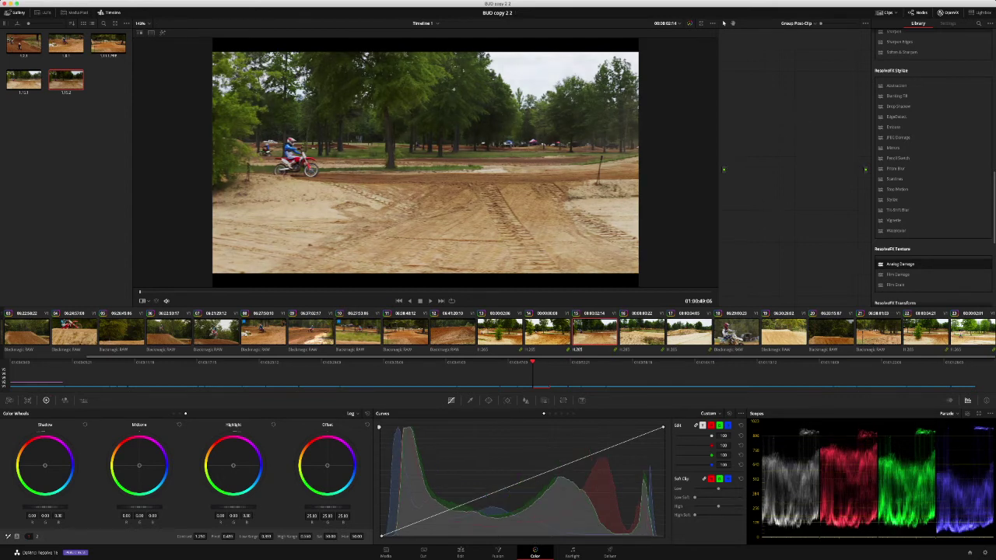
left_click(810, 23)
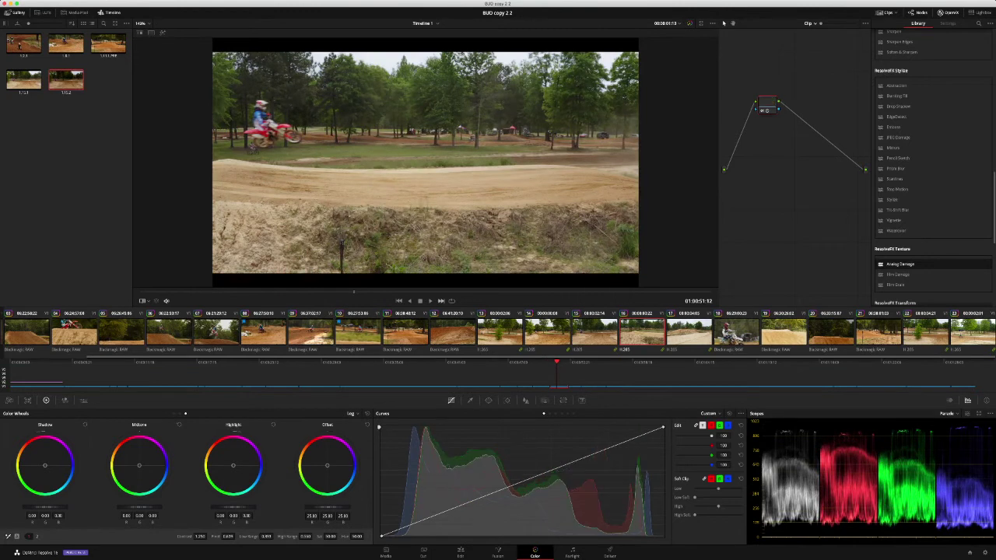
Raise clip 16's Pivot slightly, lower its Shadow level to about -0.05, and save the project.
key("super+z")
left_click_drag(228, 536, 236, 536)
key("super+s")
left_click_drag(45, 507, 36, 508)
Lower clip 15's Shadow level slightly and compare it with clip 16 in the enlarged viewer.
key("Up")
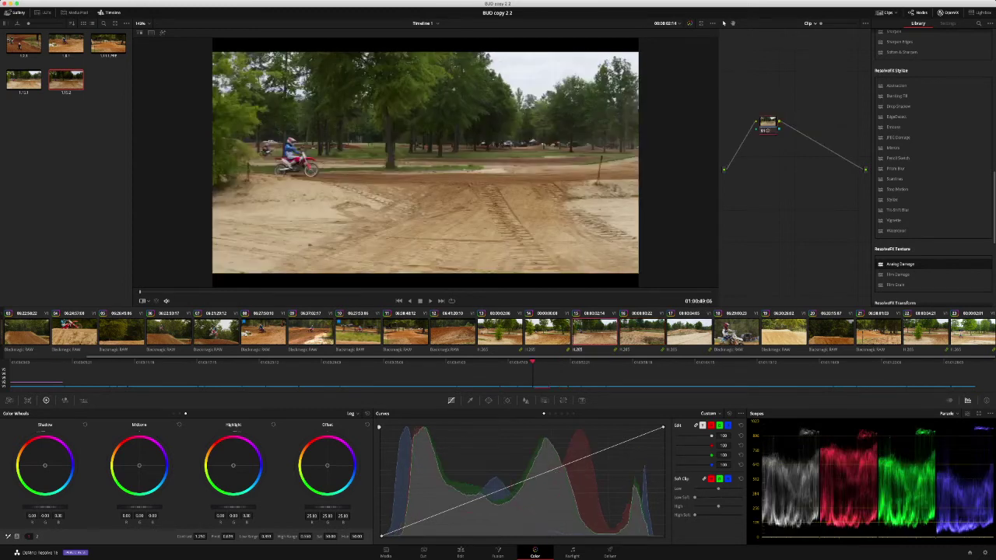
left_click_drag(45, 507, 41, 508)
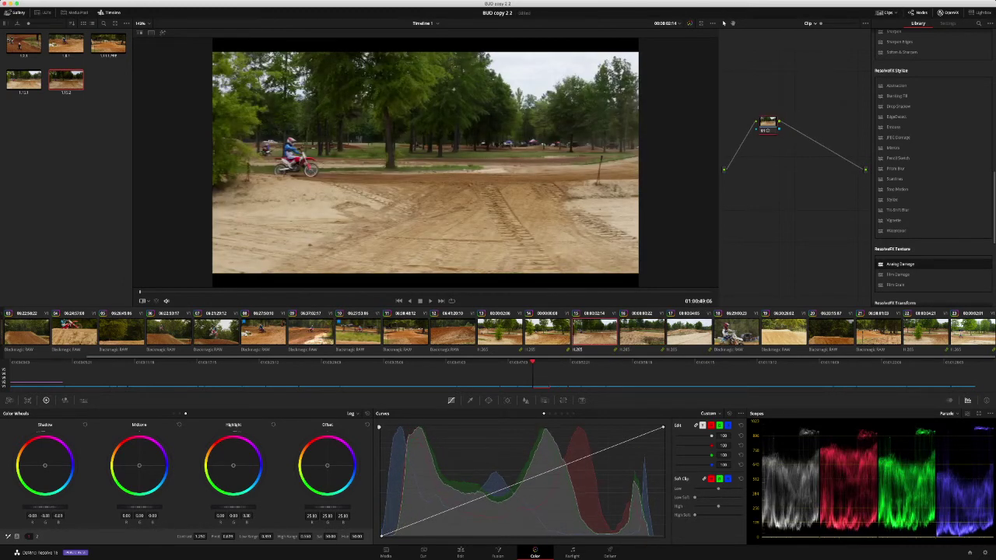
key("Down")
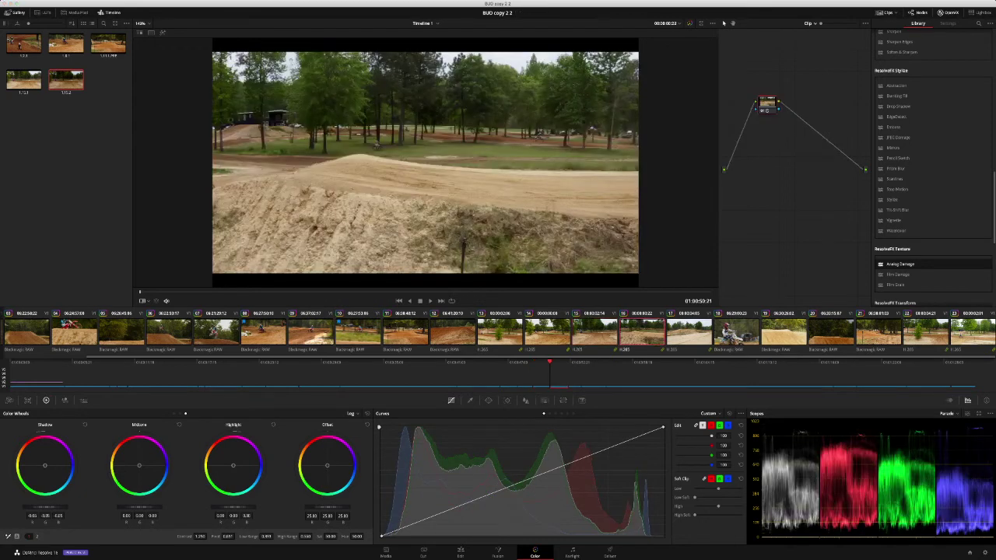
left_click_drag(582, 291, 411, 291)
key("shift+f")
key("shift+f")
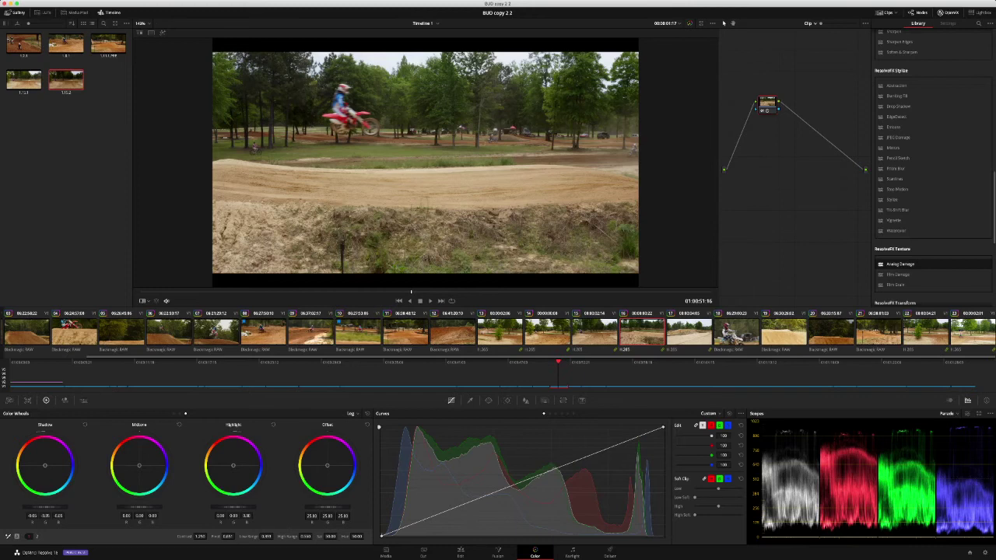
On clip 17, raise the Pivot to 0.817 and set the Shadow level to -0.07, checking playback in the enlarged viewer.
key("Down")
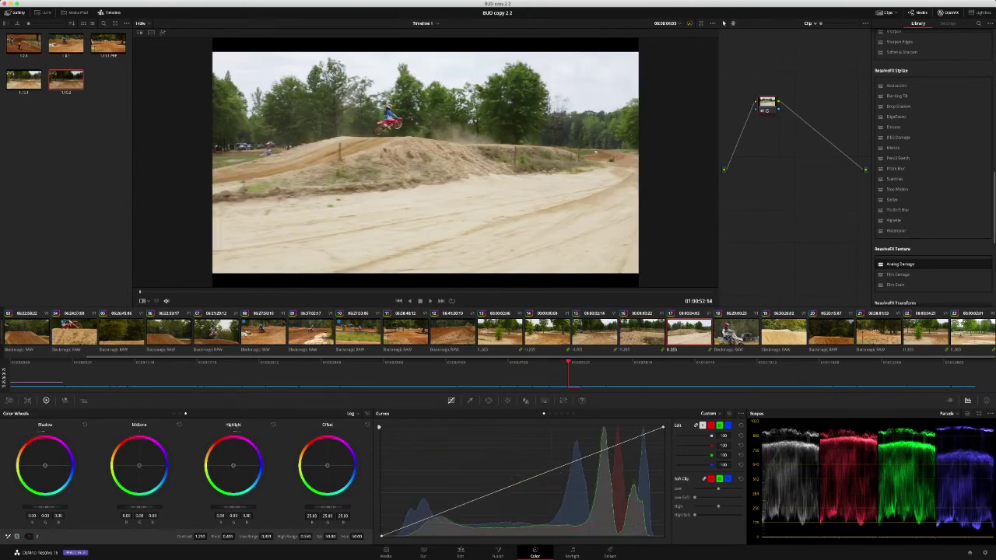
left_click_drag(228, 537, 311, 536)
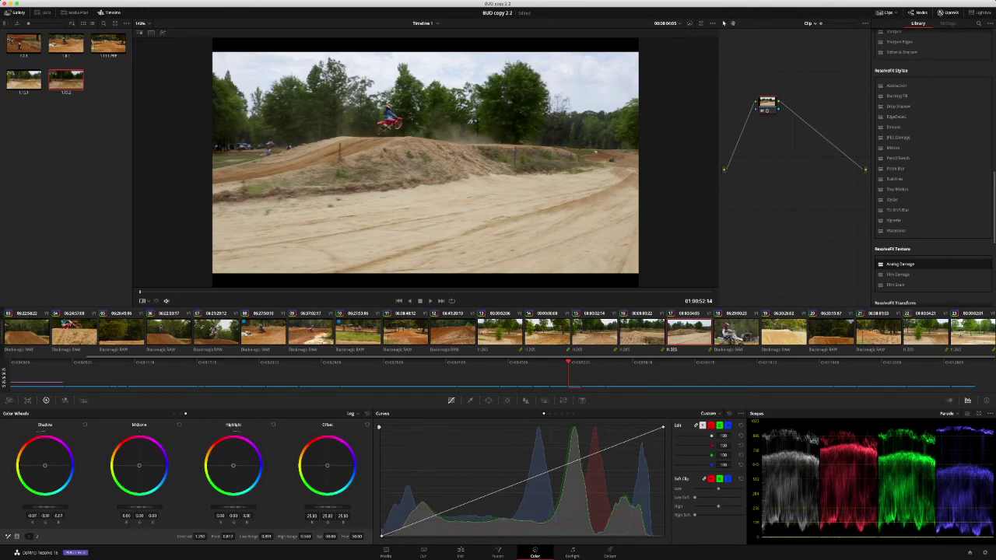
key("shift+f")
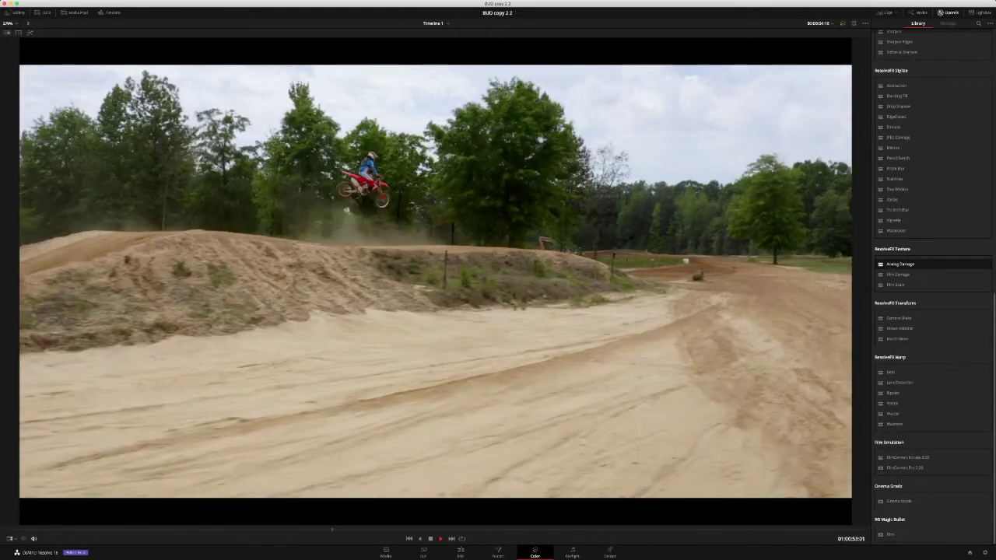
key("shift+f")
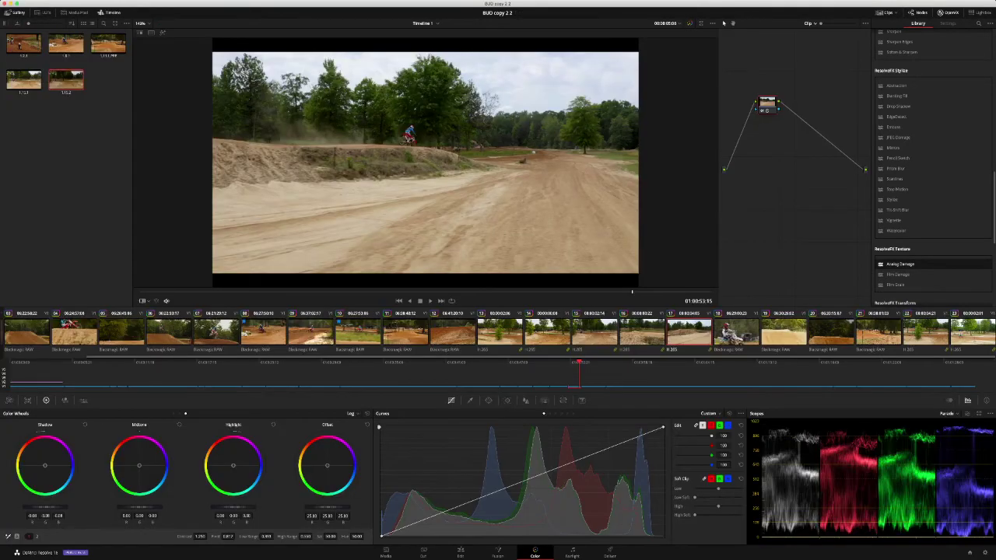
left_click_drag(46, 507, 48, 507)
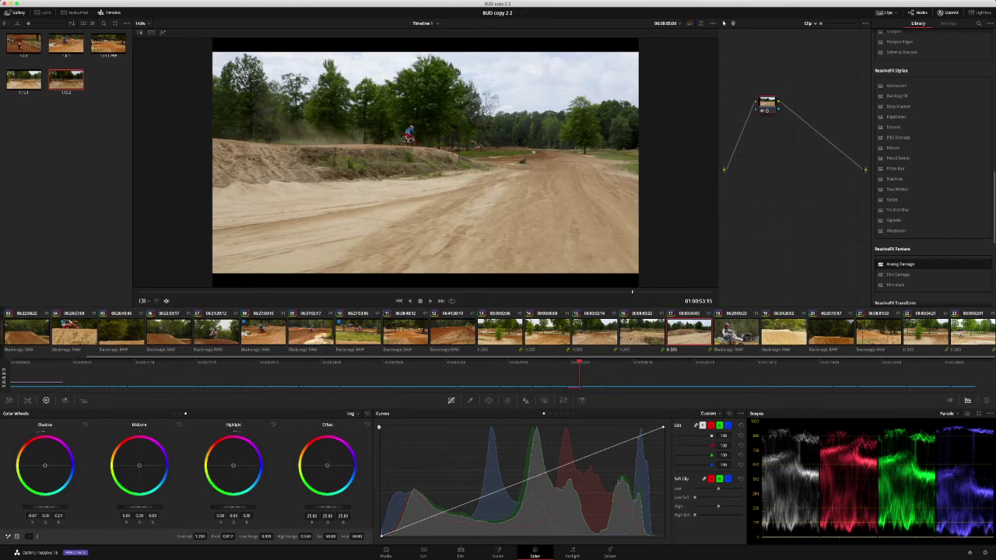
Raise clip 18's Pivot slightly and compare the shot with the following clip.
key("Down")
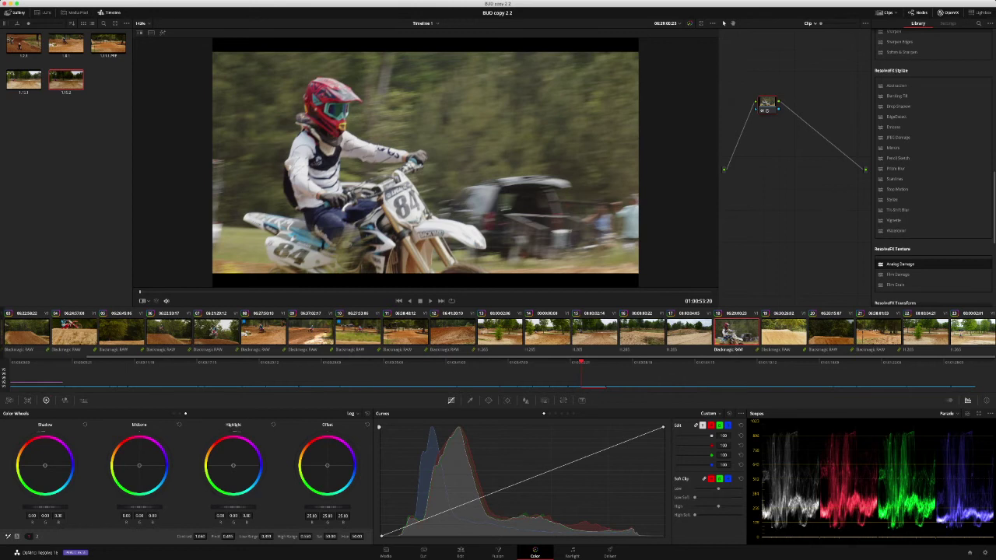
left_click_drag(227, 536, 253, 537)
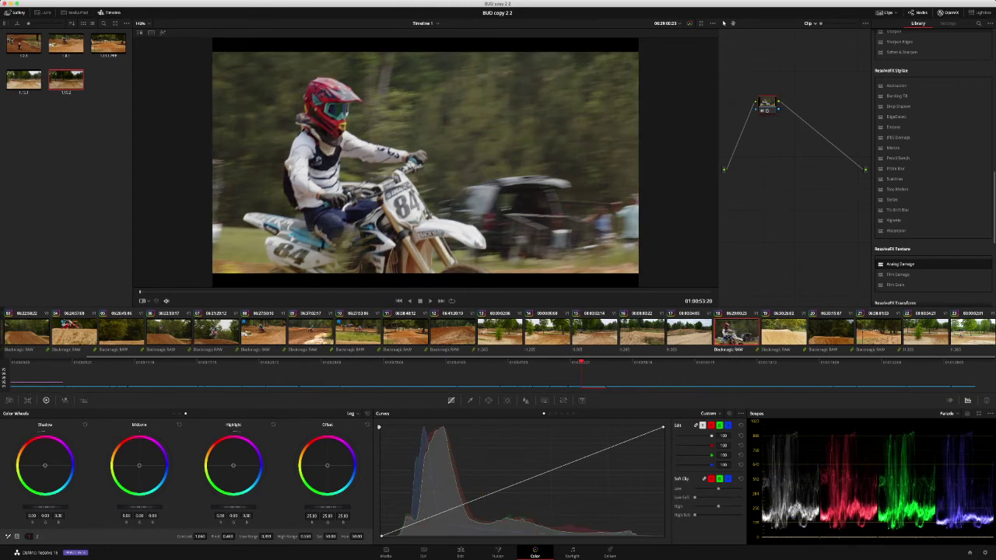
key("Down")
key("Up")
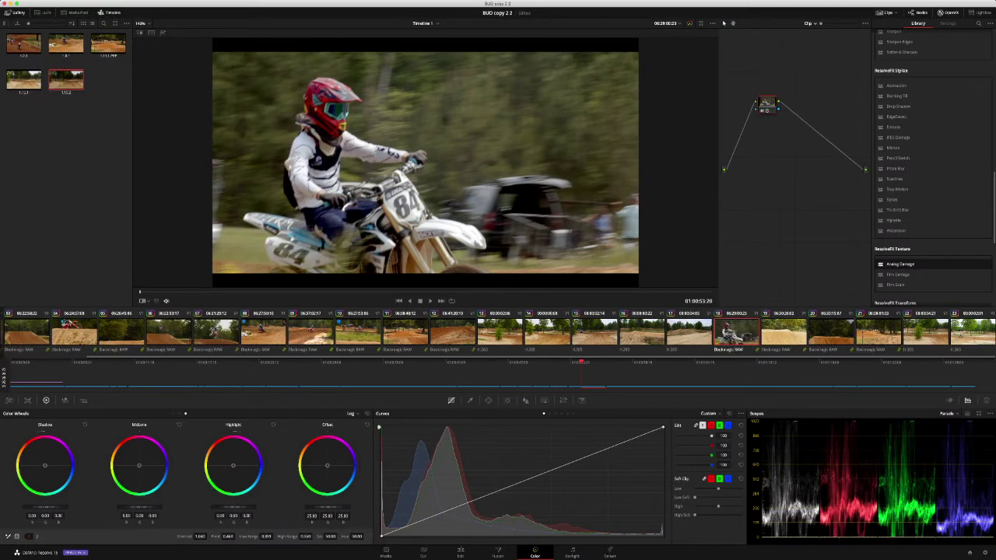
Try a higher Contrast and a small Offset shift on clip 18, the close-up of rider 84.
left_click_drag(201, 537, 239, 536)
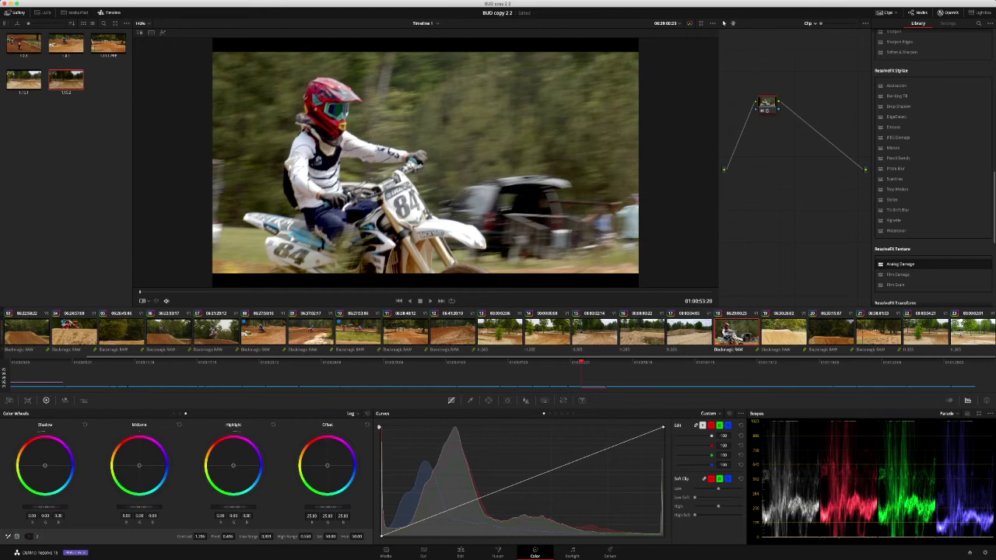
left_click_drag(200, 536, 203, 536)
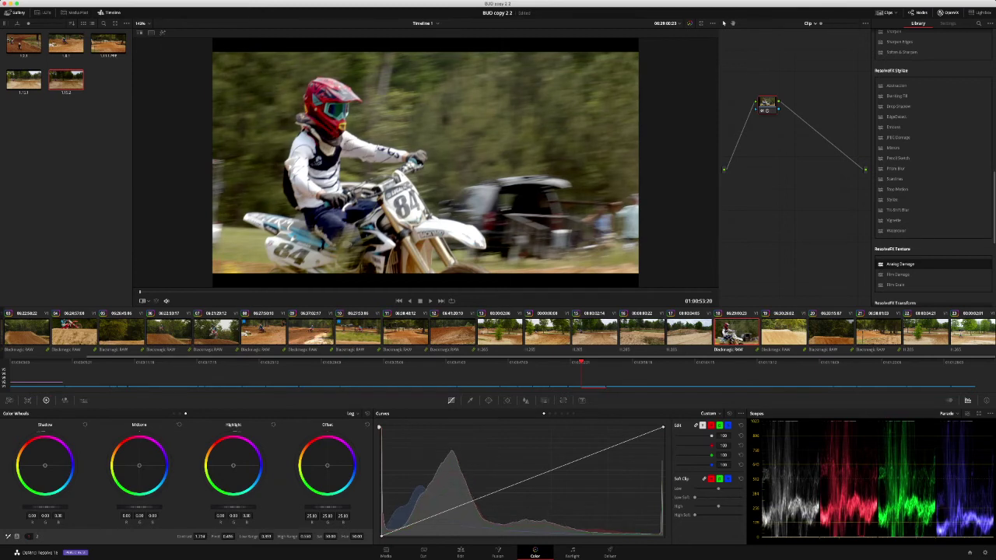
left_click_drag(328, 466, 328, 466)
key("shift+Home")
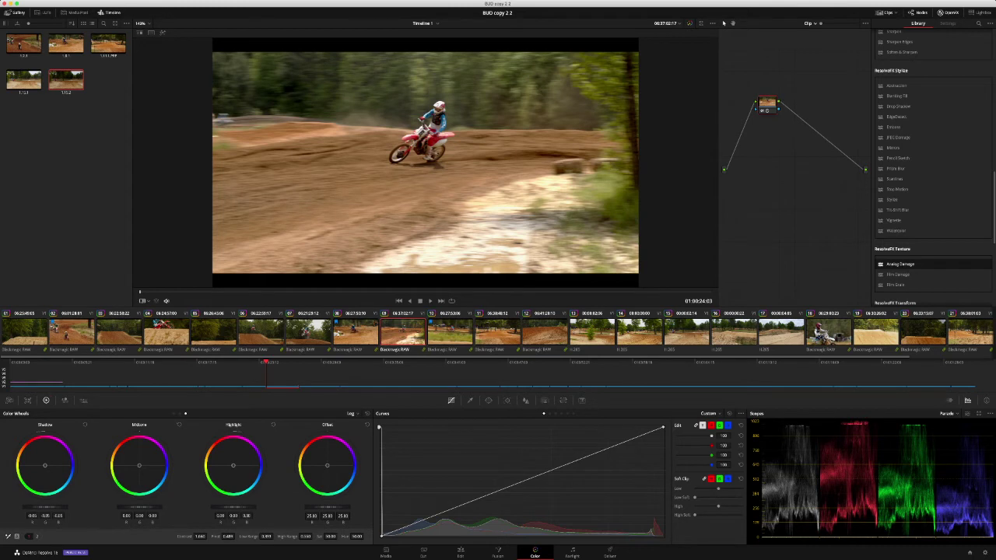
Check clip 15 as a reference, and shift the Offset colour balance of clips 16 and 17 slightly toward orange.
key("Up")
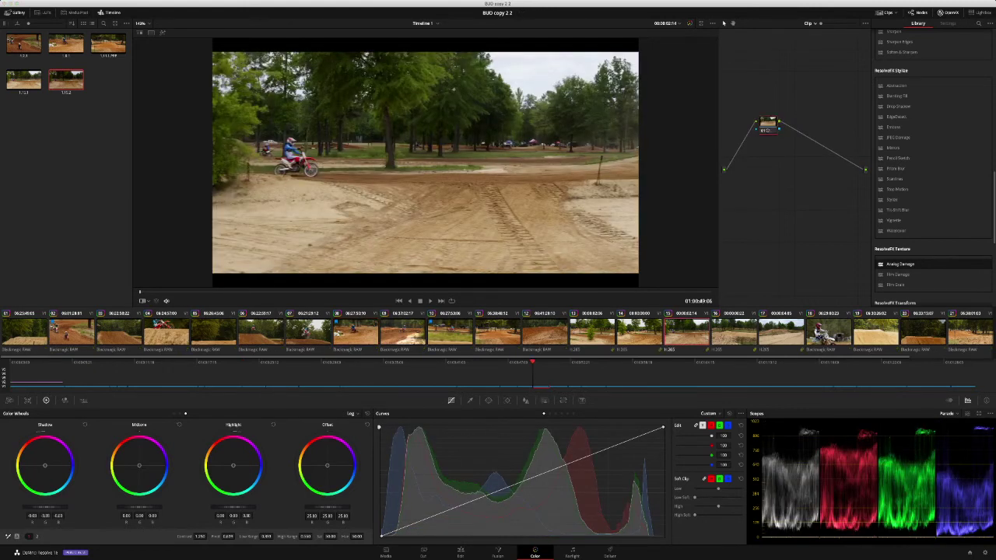
key("super+f")
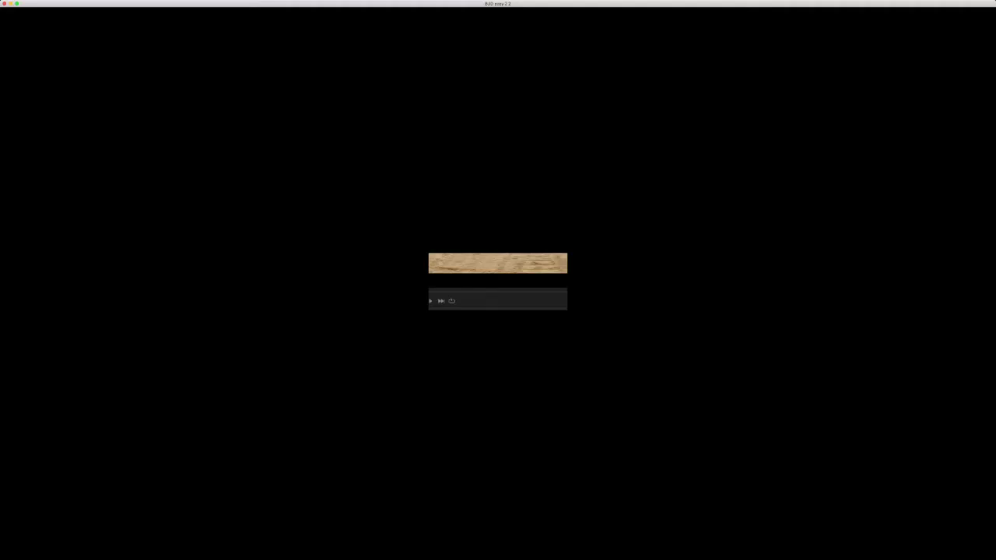
key("Down")
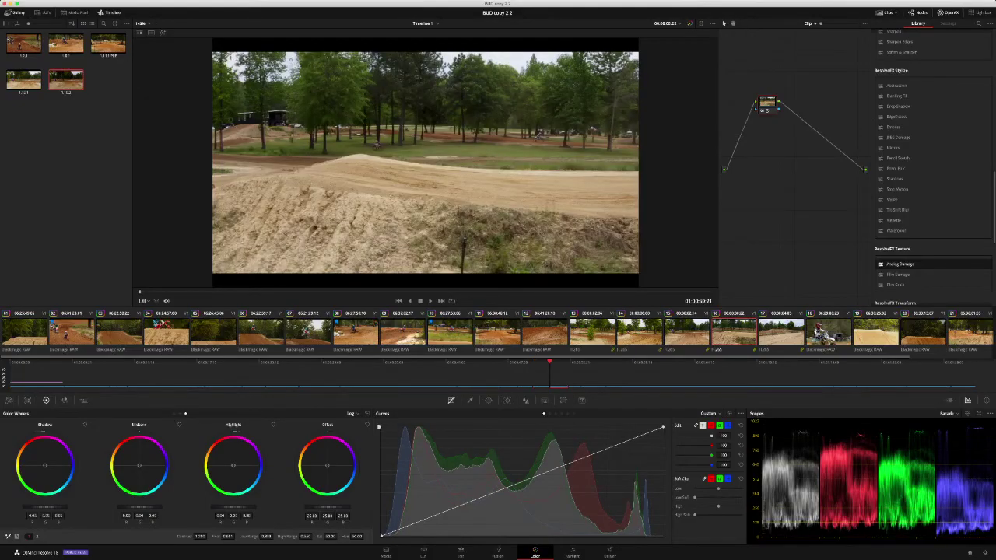
left_click_drag(328, 466, 326, 466)
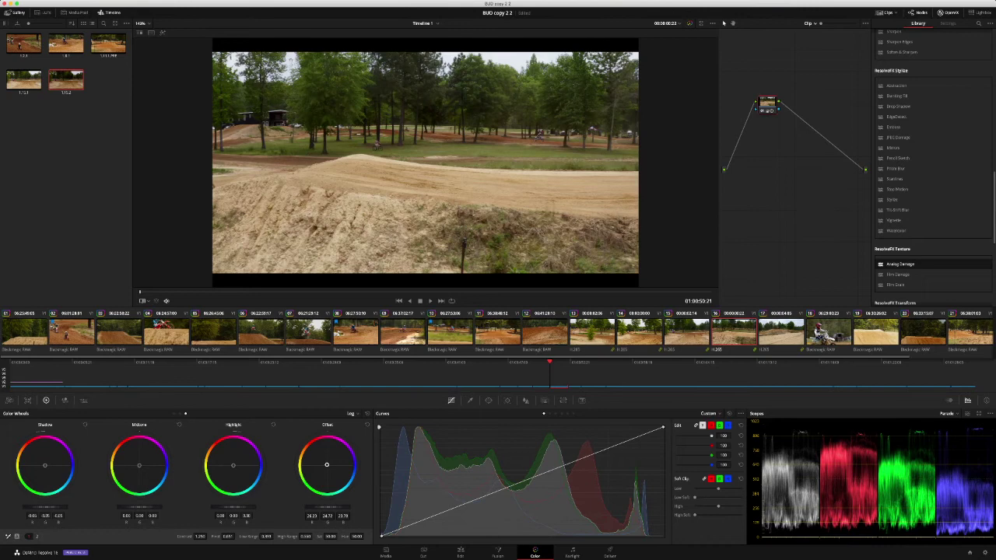
key("Down")
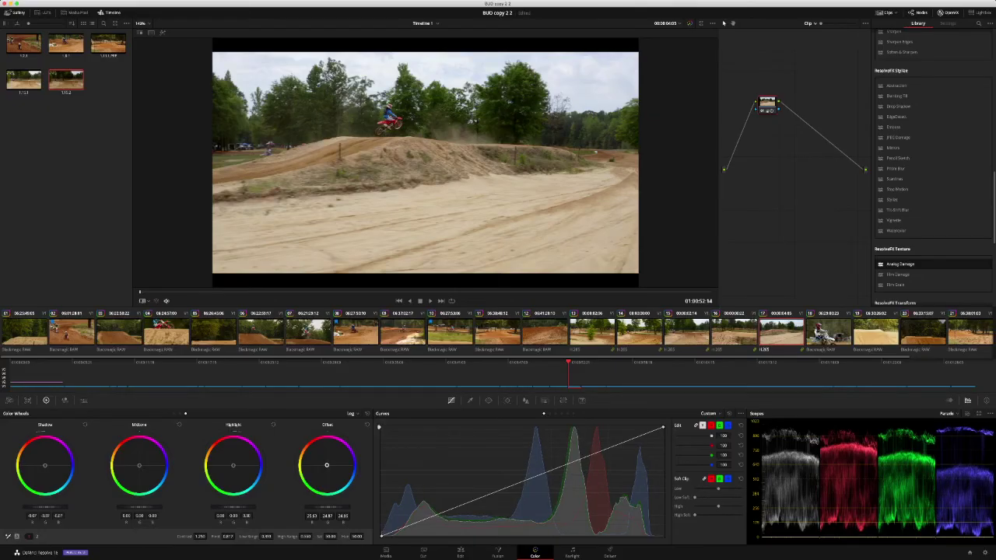
Set clip 19's Shadow level to -0.04 and nudge its Offset colour balance.
key("Down")
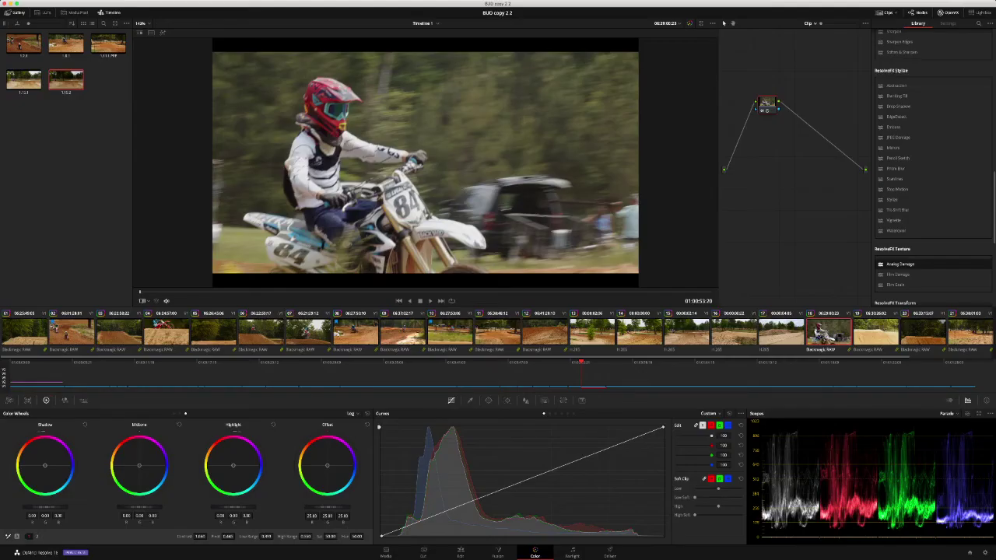
left_click_drag(45, 507, 36, 507)
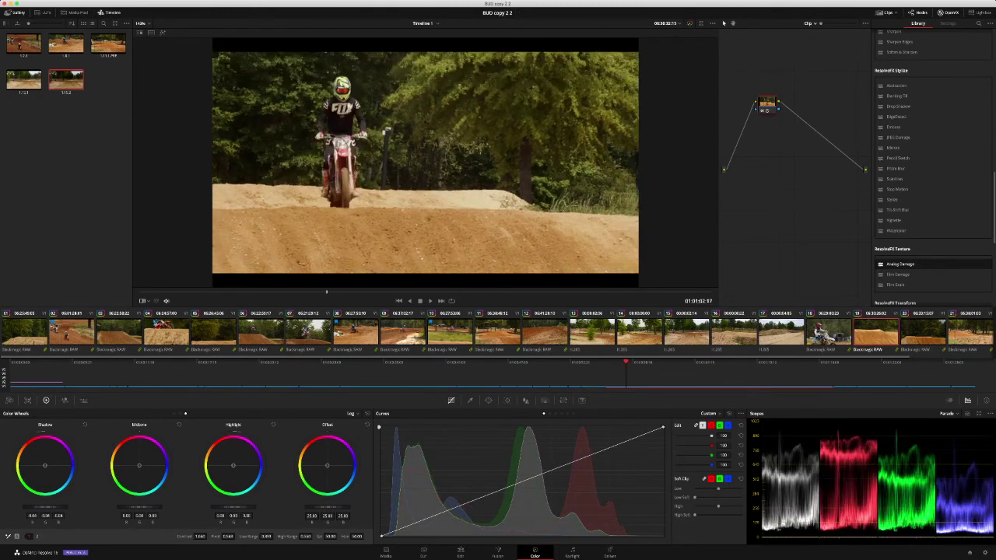
left_click_drag(327, 465, 327, 466)
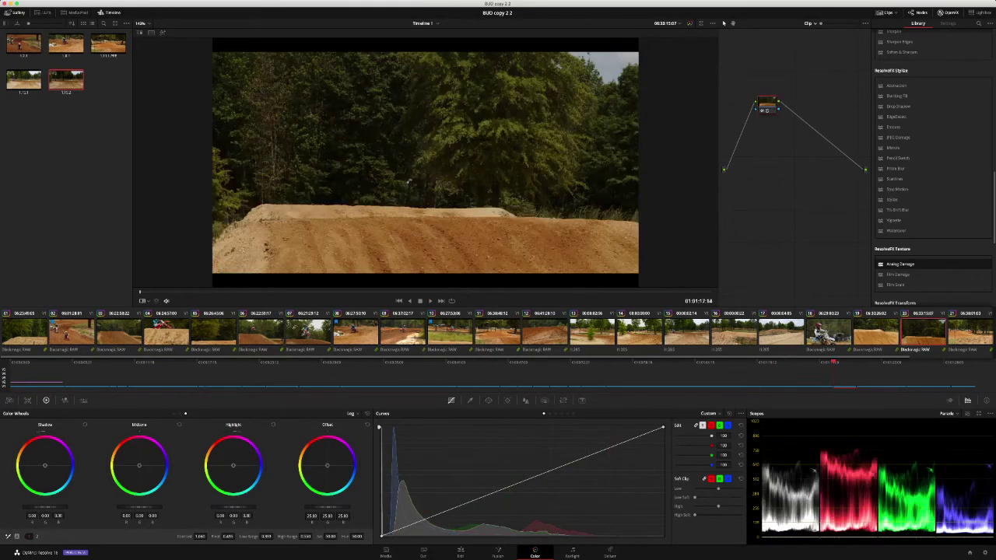
Lower clip 20's Pivot, shift its Offset slightly toward blue, and play the shot in the enlarged viewer.
left_click_drag(233, 537, 193, 536)
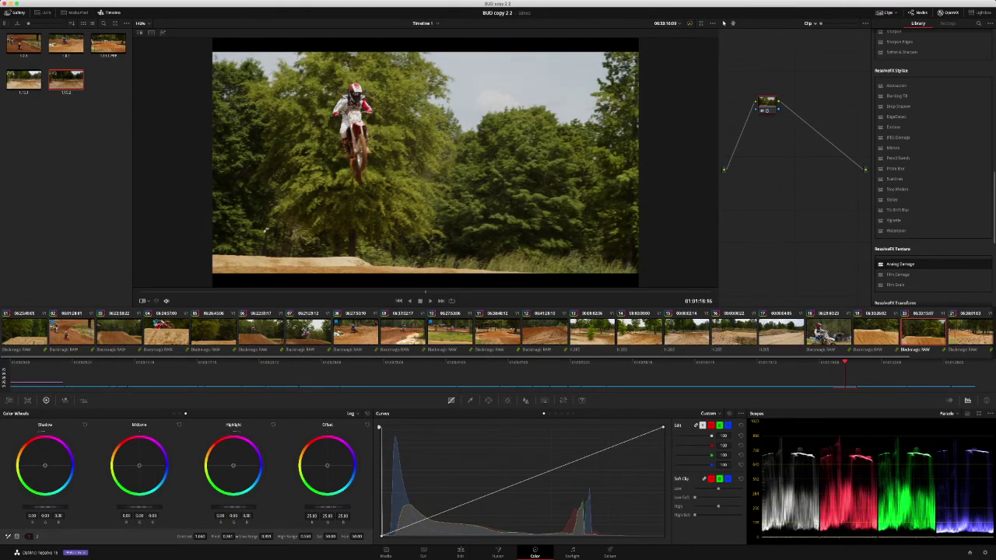
mouse_move(228, 536)
left_mouse_down()
mouse_move(209, 536)
mouse_move(218, 537)
left_mouse_up()
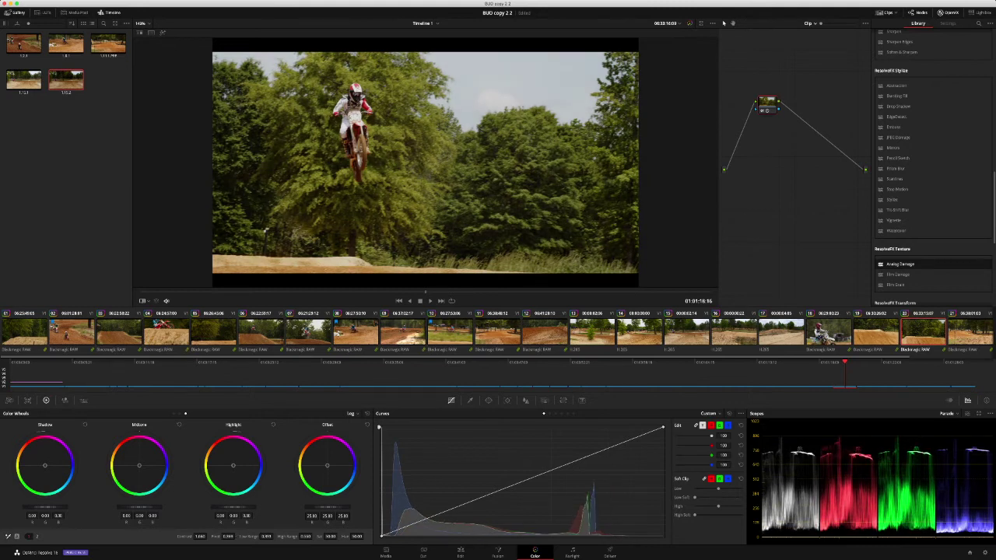
left_click_drag(327, 465, 329, 466)
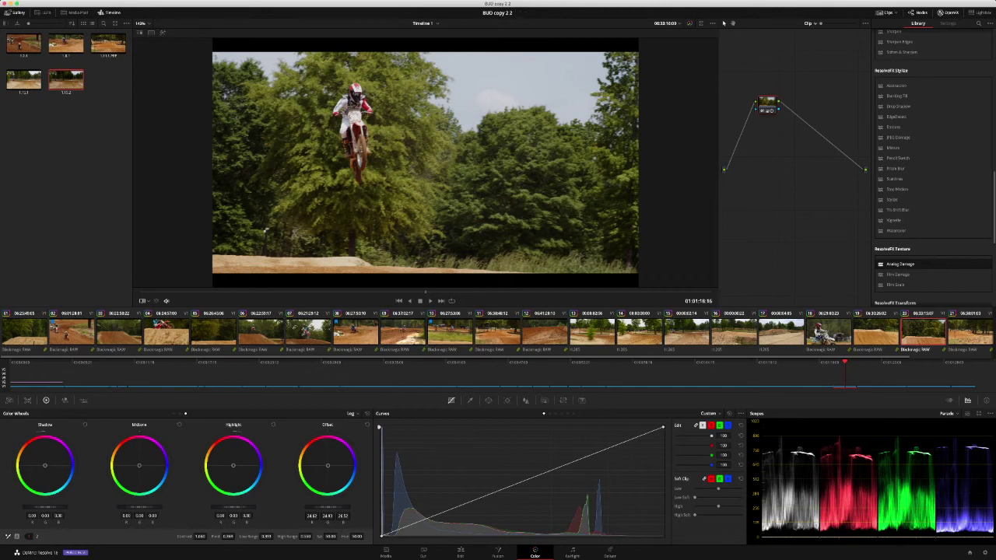
key("space")
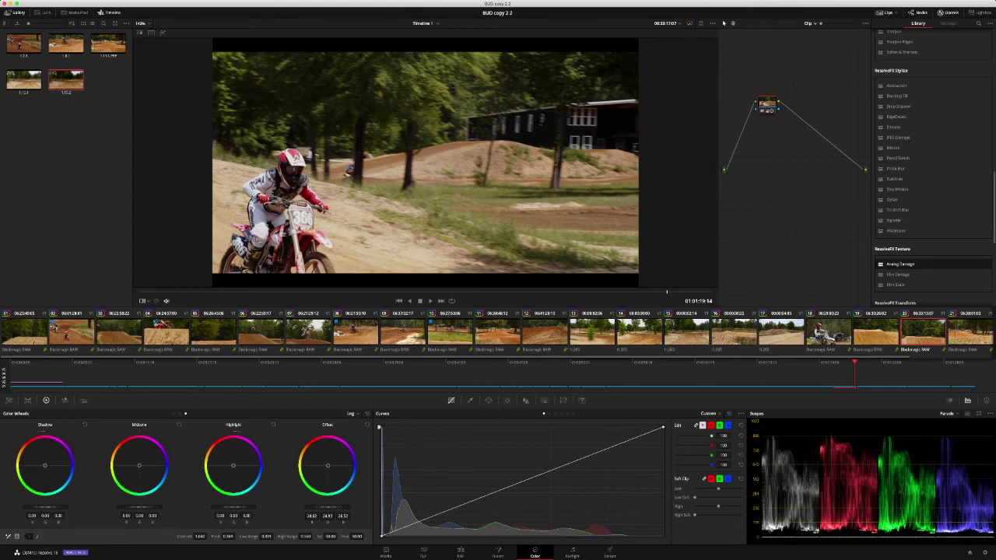
key("shift+f")
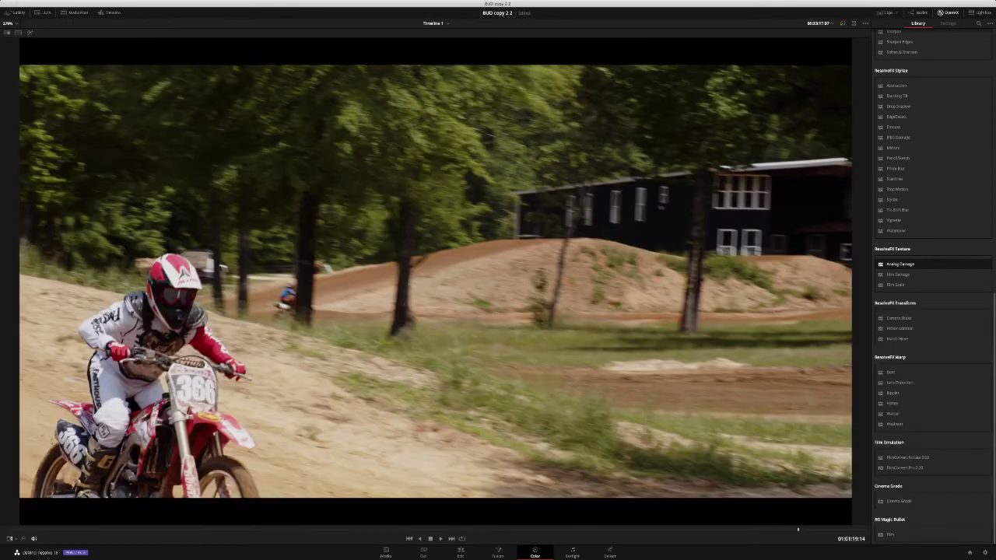
key("space")
key("shift+f")
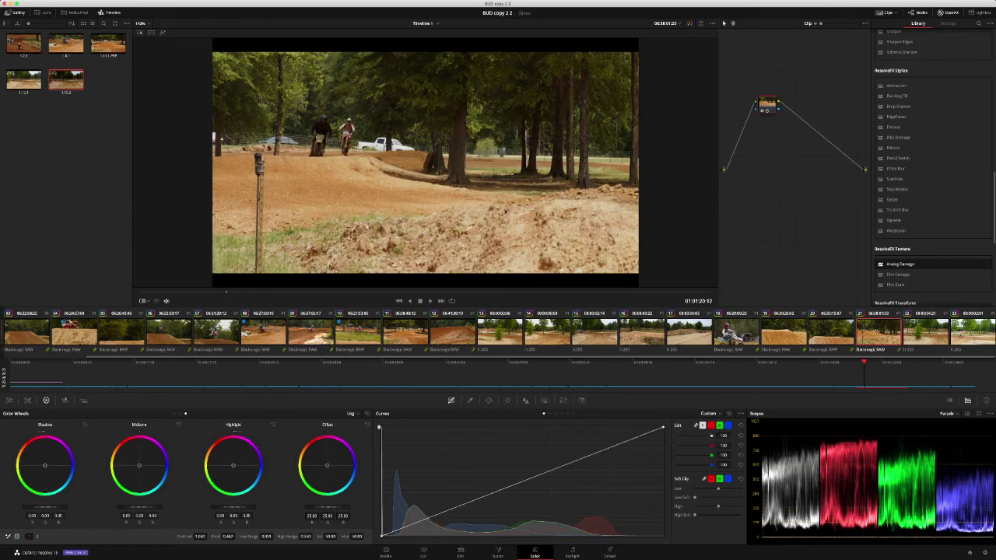
Warm clip 21's Offset colour balance slightly and raise its Pivot a little.
left_click_drag(327, 465, 325, 464)
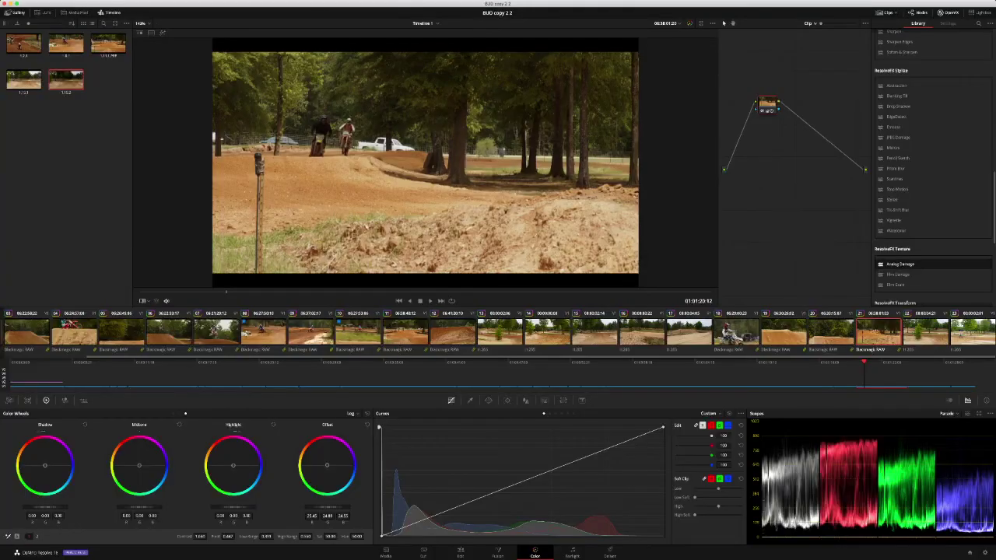
left_click_drag(230, 536, 238, 536)
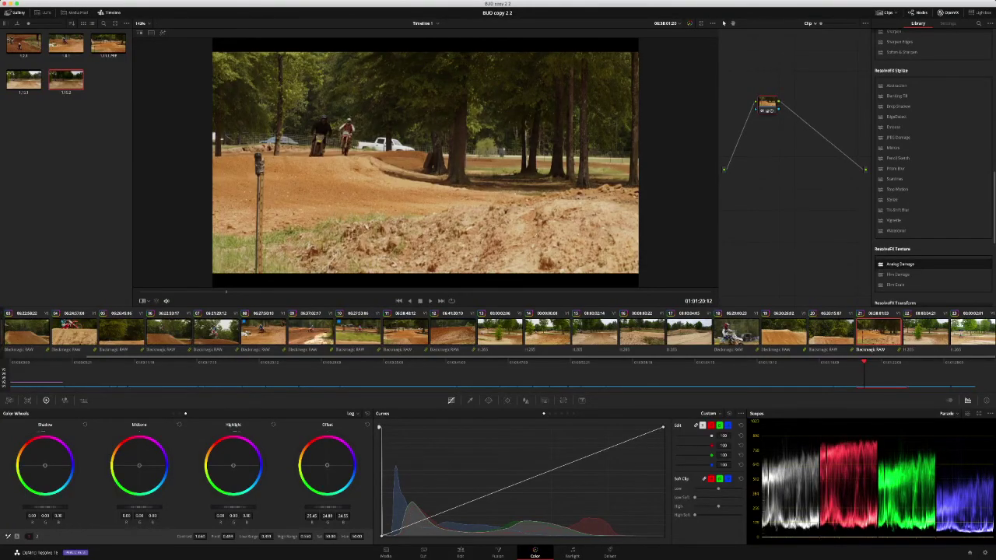
Copy the grade from clip 16 and paste it onto clips 22 and 23.
key("Down")
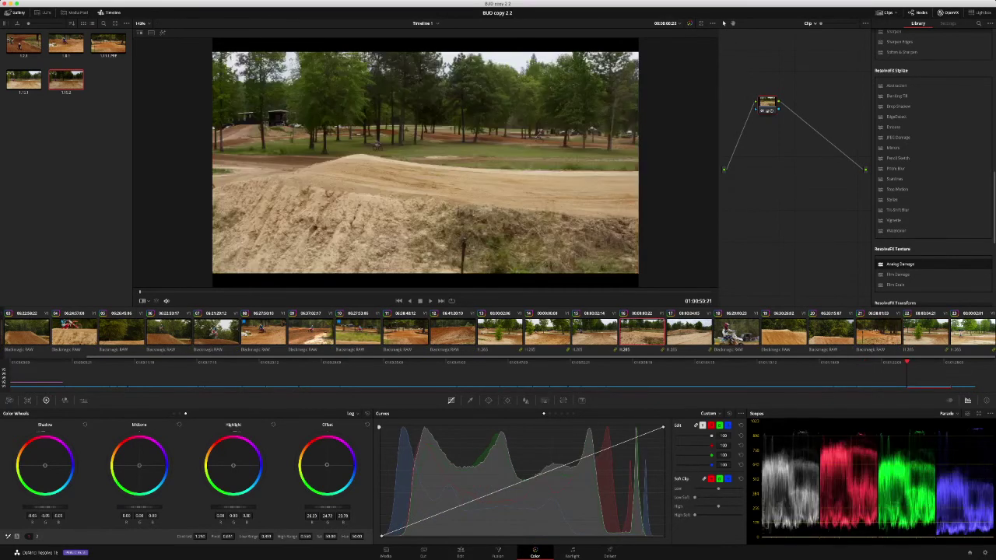
key("super+c")
left_click(925, 333)
key("super+v")
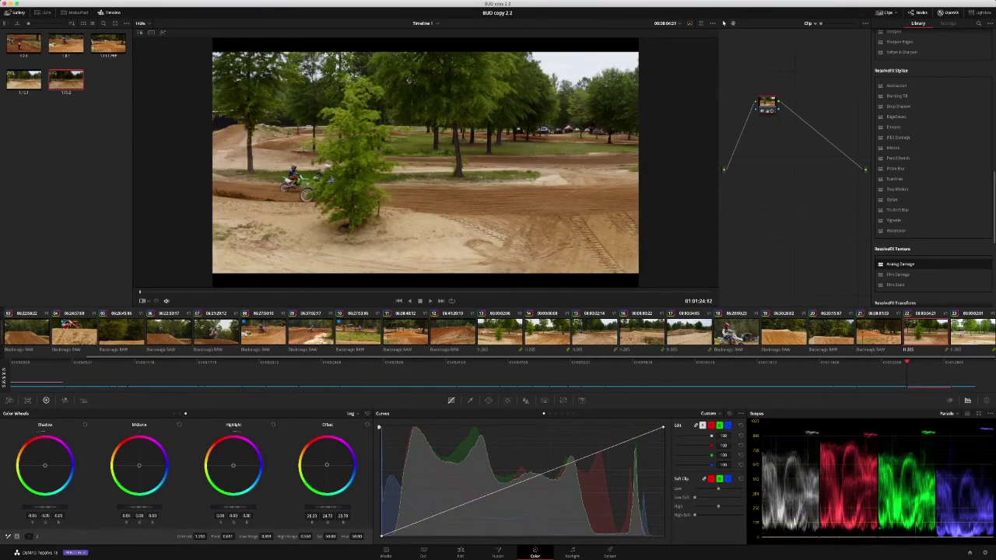
key("Down")
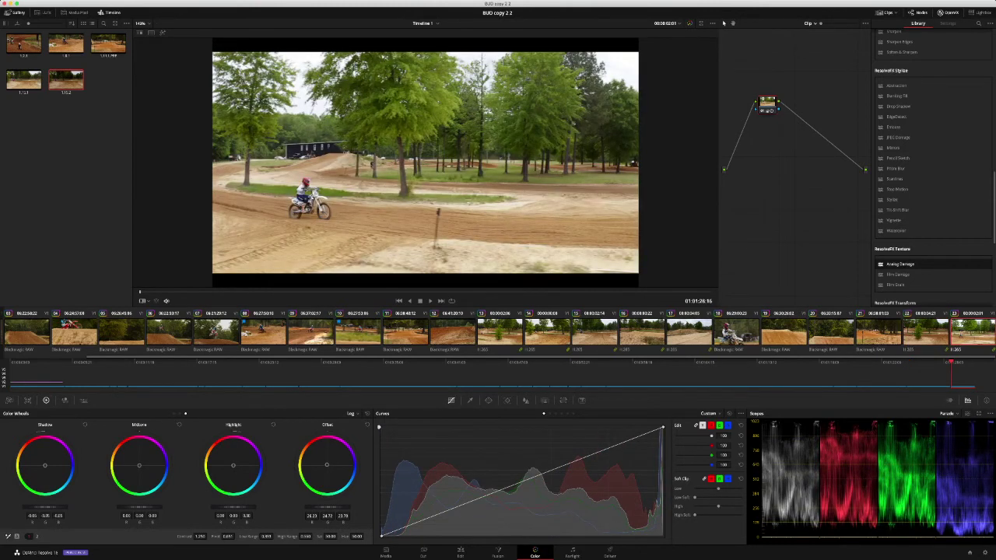
key("super+v")
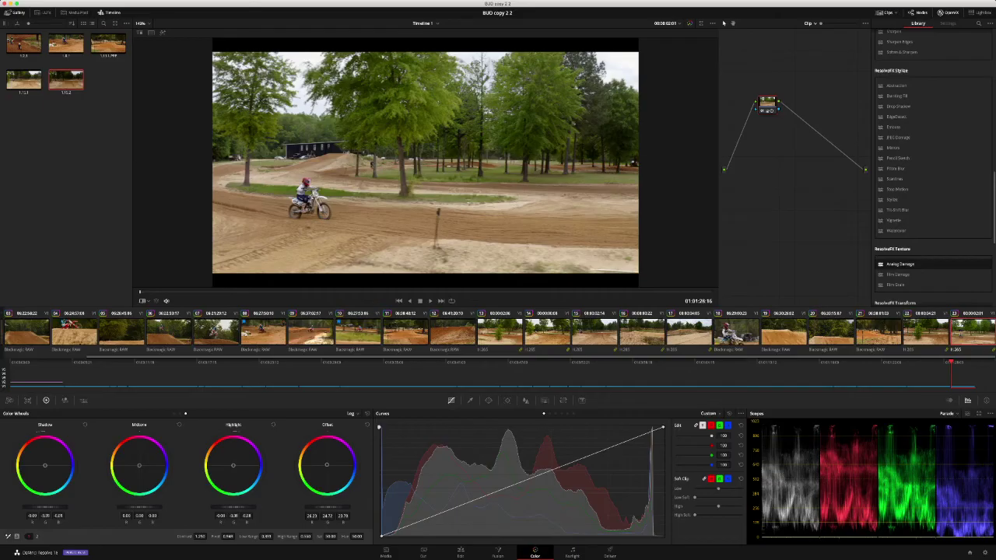
Shift clip 23's Offset colour balance slightly toward red and check the shot in the enlarged viewer.
left_click_drag(327, 465, 325, 465)
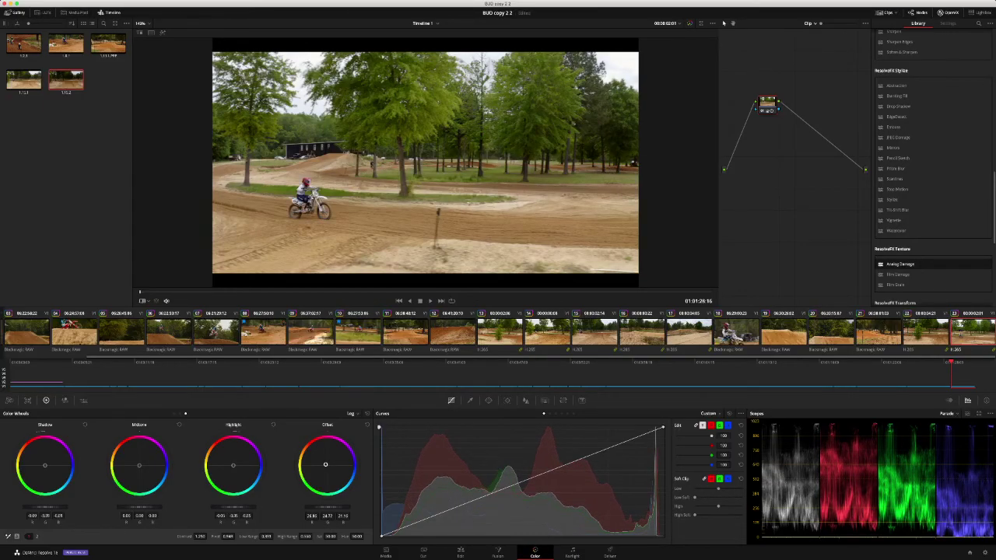
key("alt+f")
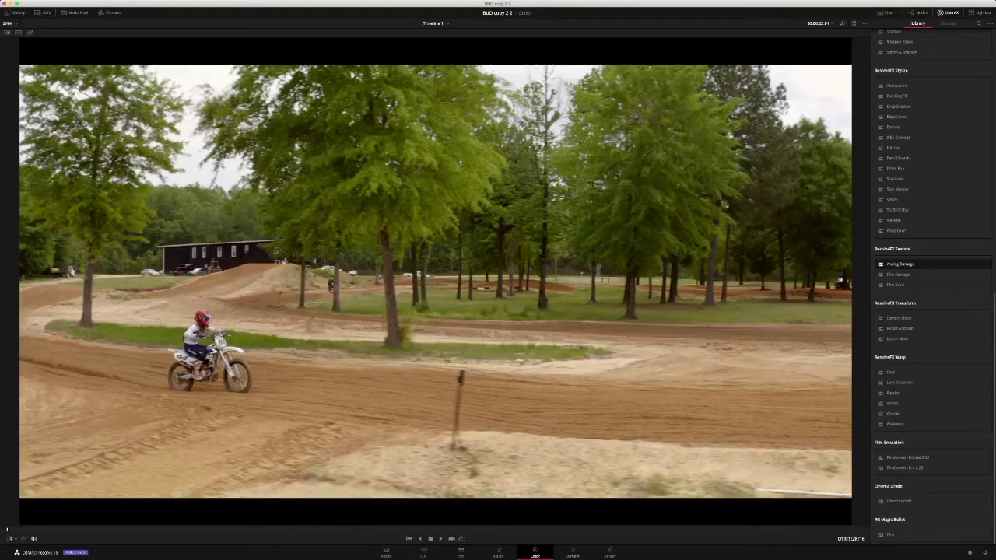
key("alt+f")
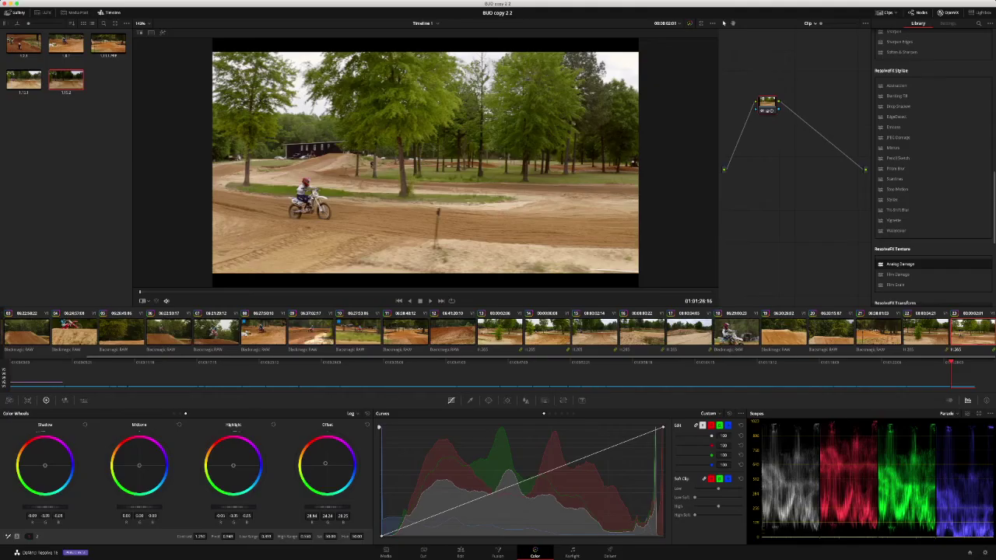
Compare clips 17 to 20, nudge clip 20's Offset colour balance slightly, and play the shot in the enlarged viewer.
left_click(689, 332)
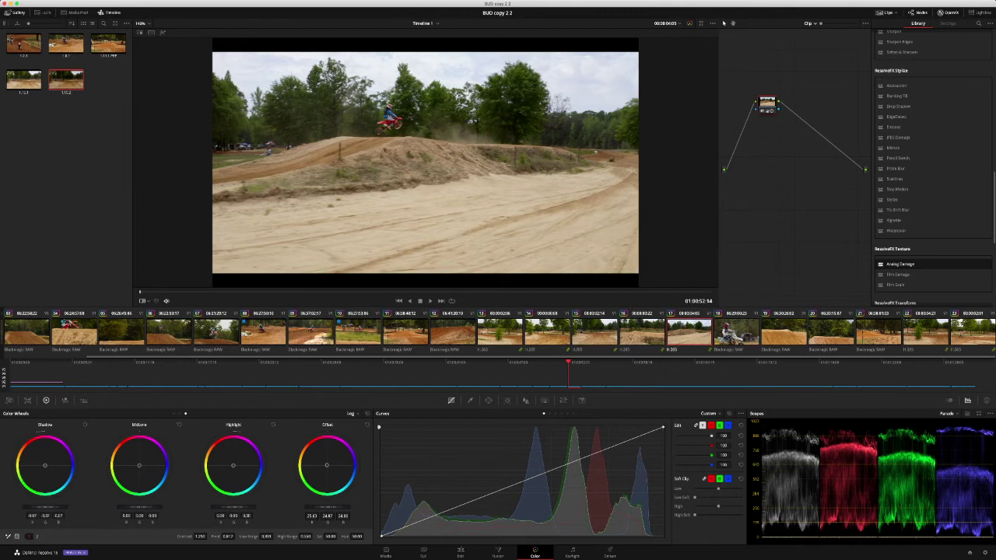
key("Down")
key("Down")
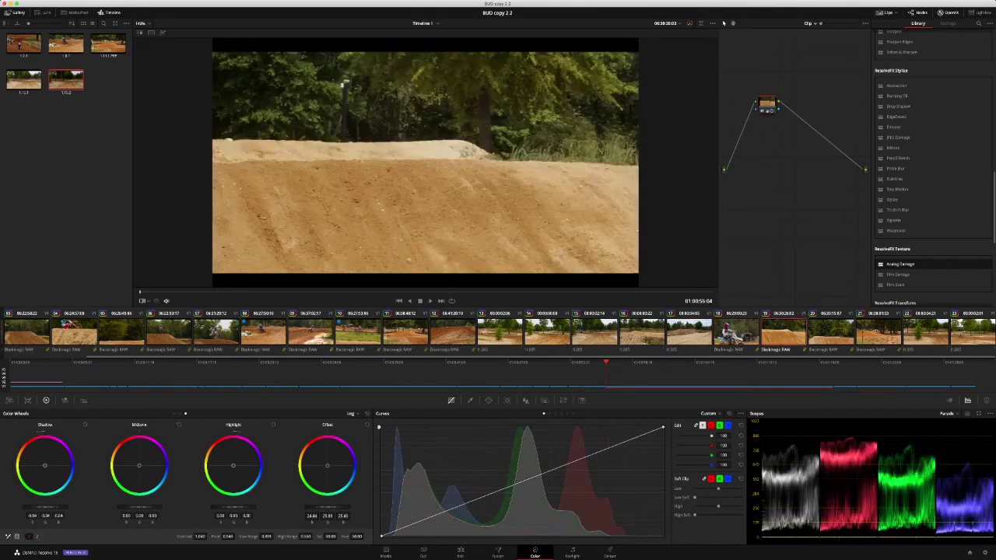
key("Down")
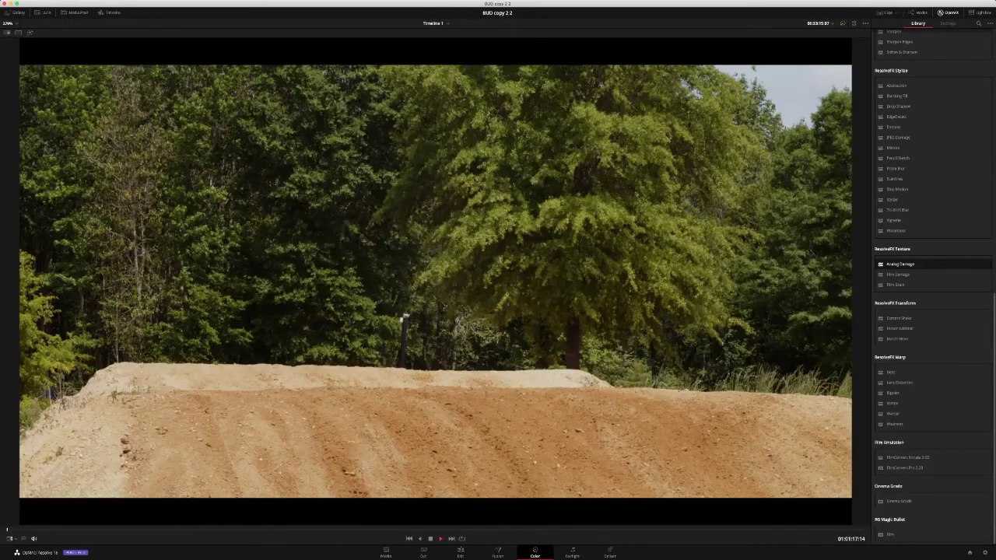
key("space")
key("shift+f")
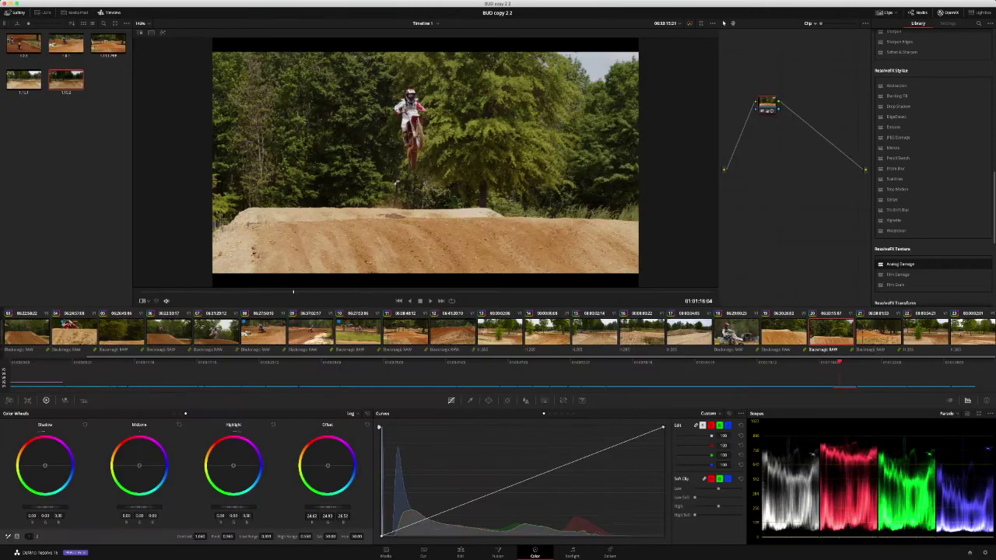
left_click_drag(327, 465, 327, 465)
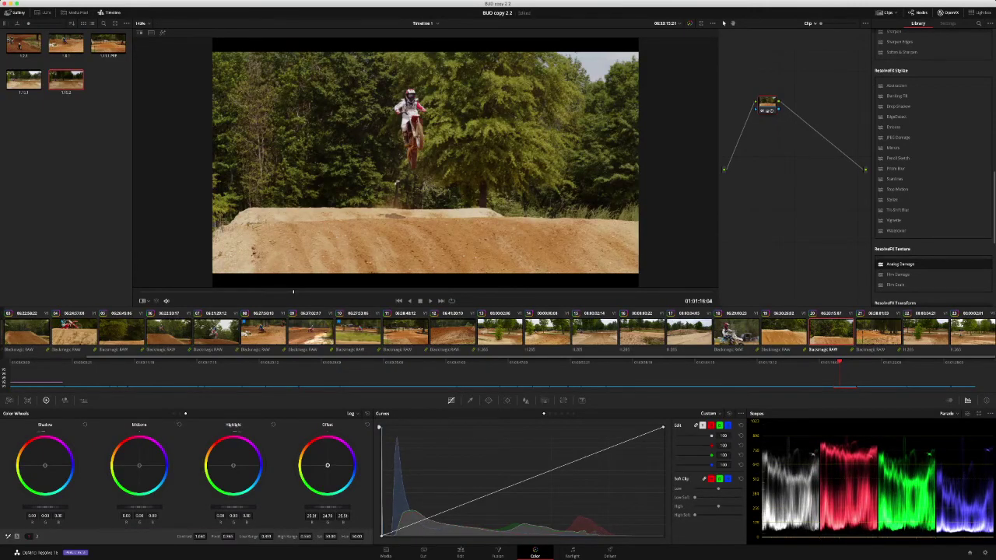
key("shift+f")
key("space")
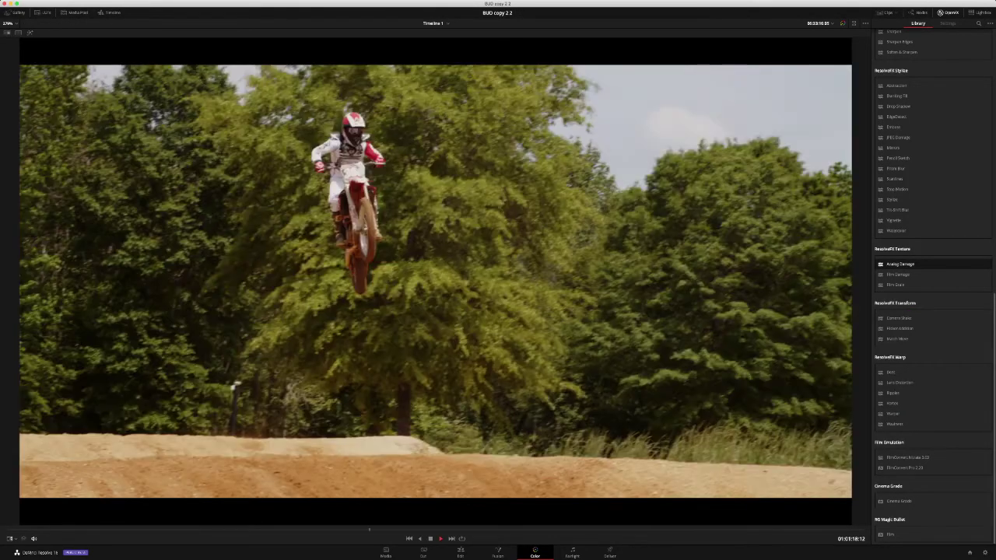
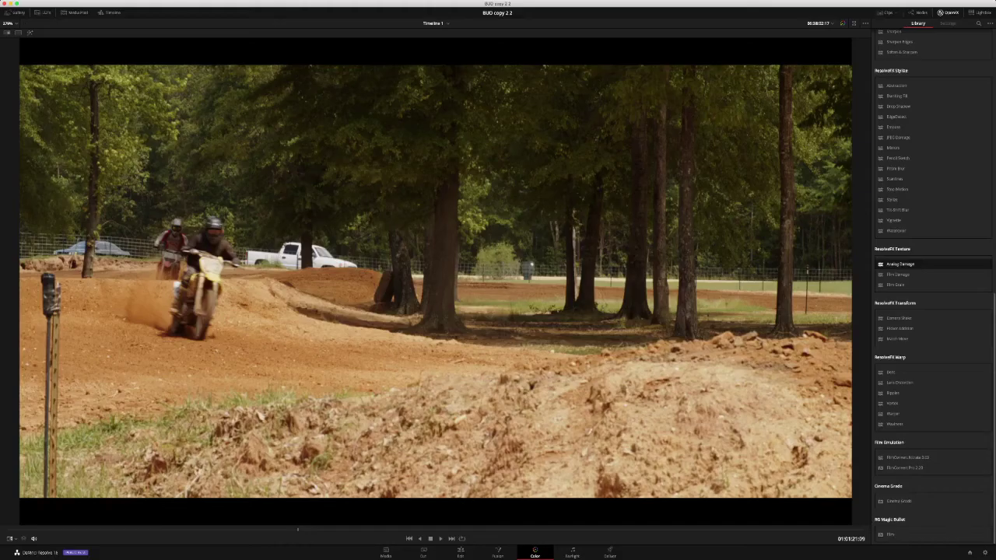
Review how the grades match between neighbouring clips in the enlarged viewer, playing the run up to clip 19.
key("Down")
key("Down")
key("Up")
key("Down")
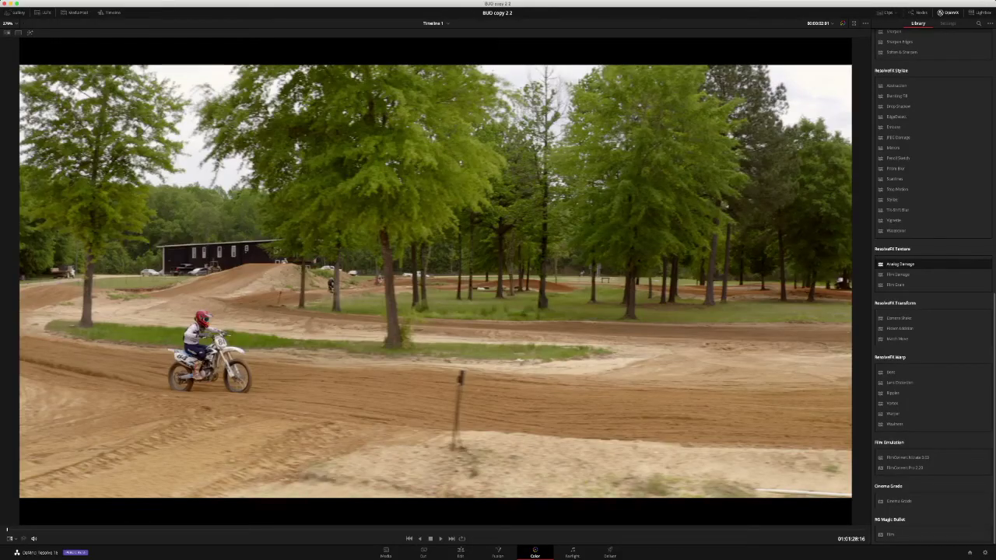
key("Up")
key("Up")
key("Up")
key("Up")
key("Up")
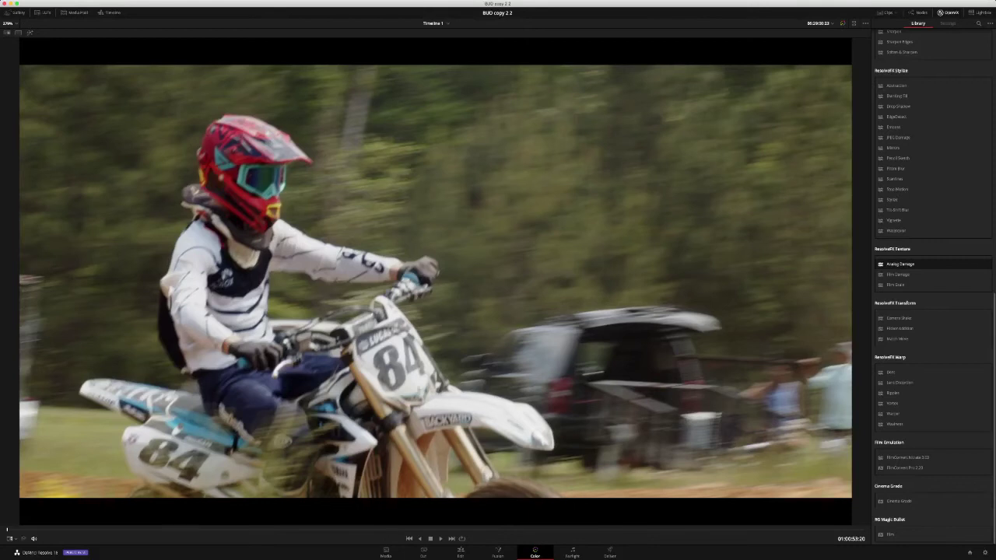
key("Up")
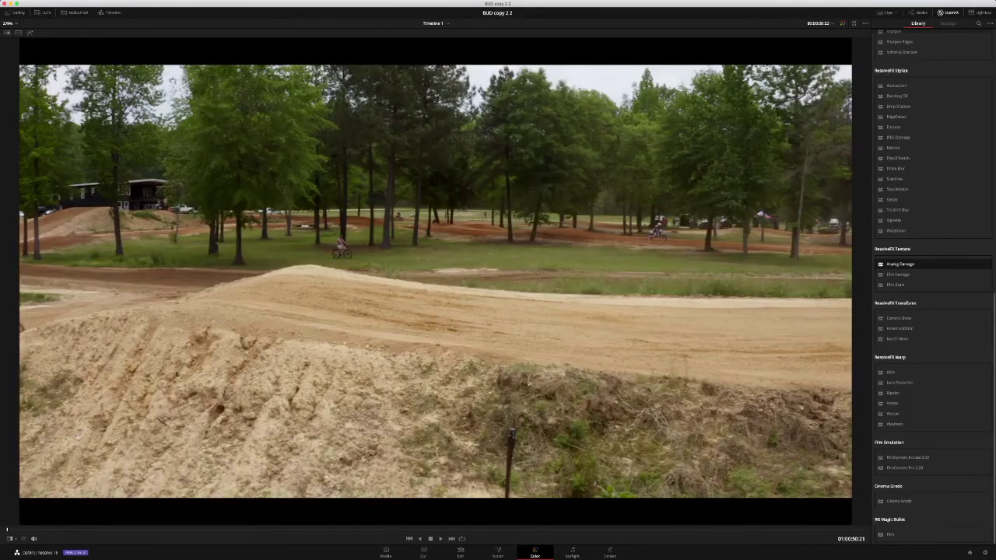
key("space")
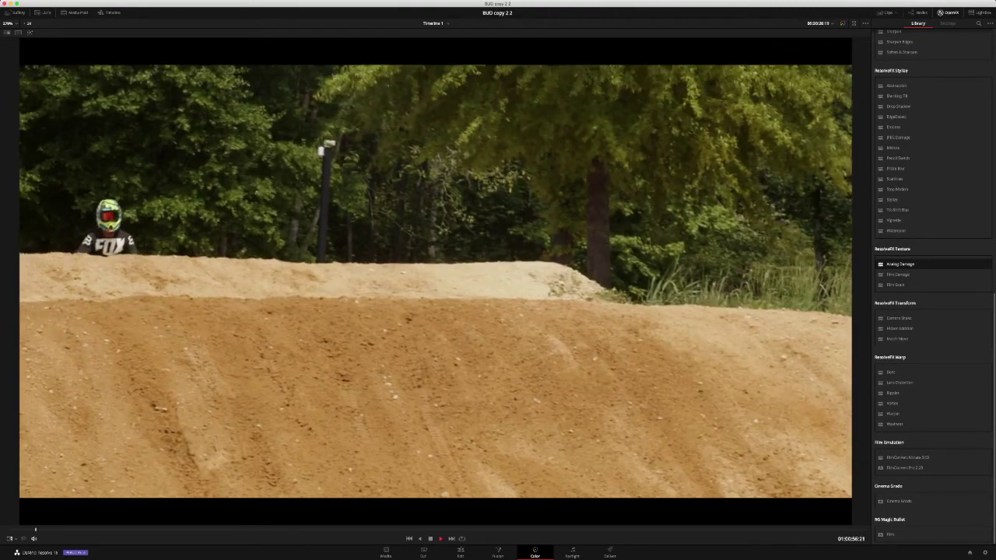
key("space")
key("shift+f")
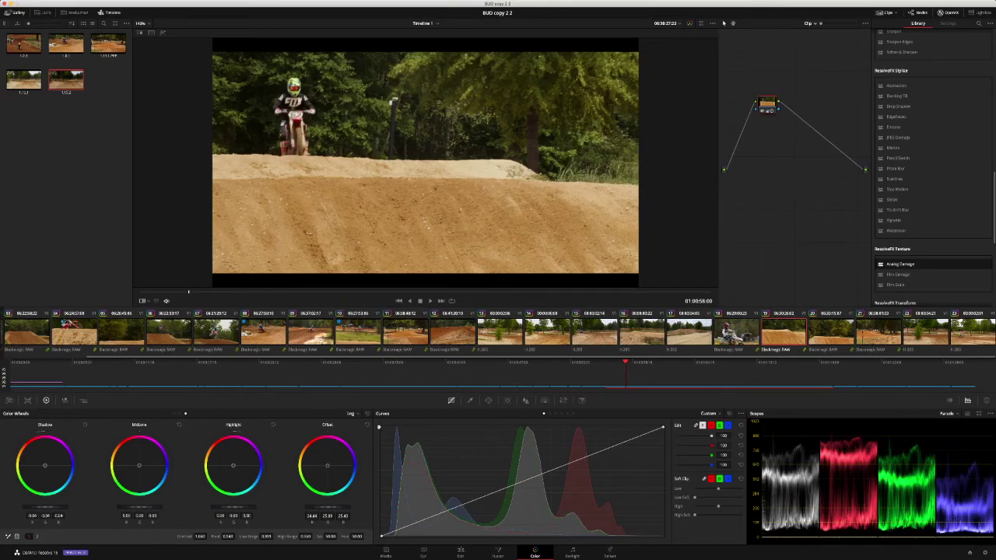
Switch the node graph to timeline level and apply the Analog Damage effect to its node.
key("grave")
left_click_drag(767, 104, 760, 135)
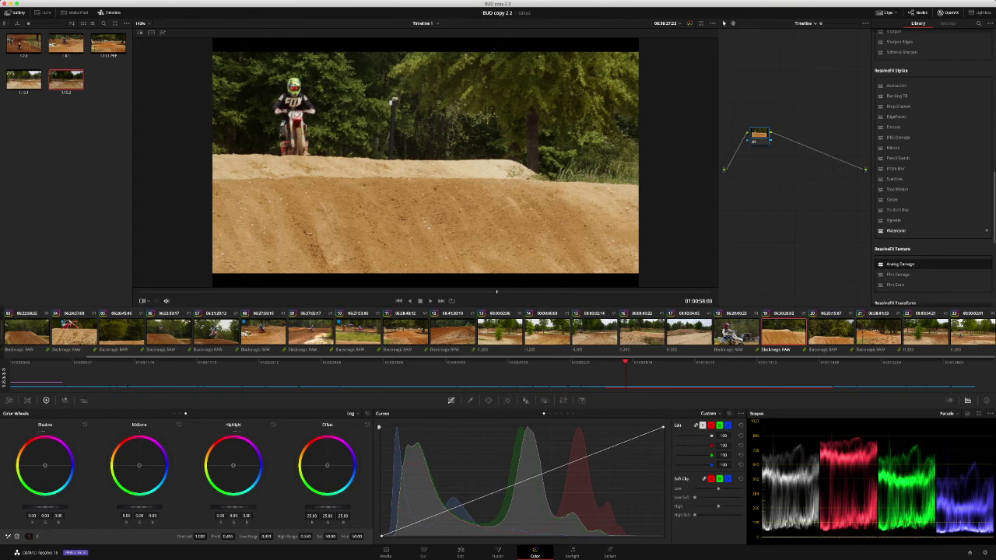
scroll(895, 231, "down", 5)
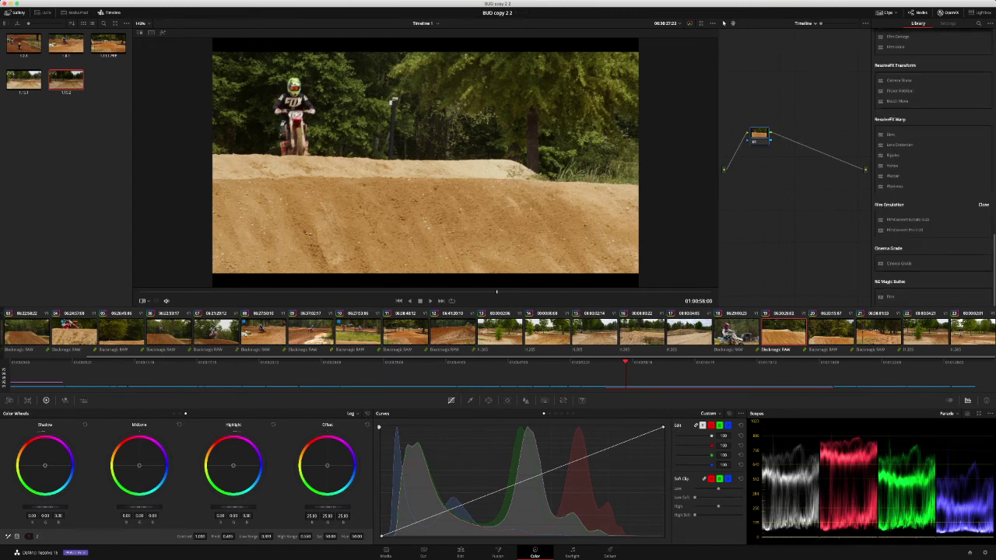
scroll(918, 194, "up", 3)
scroll(919, 195, "up", 2)
scroll(918, 194, "down", 5)
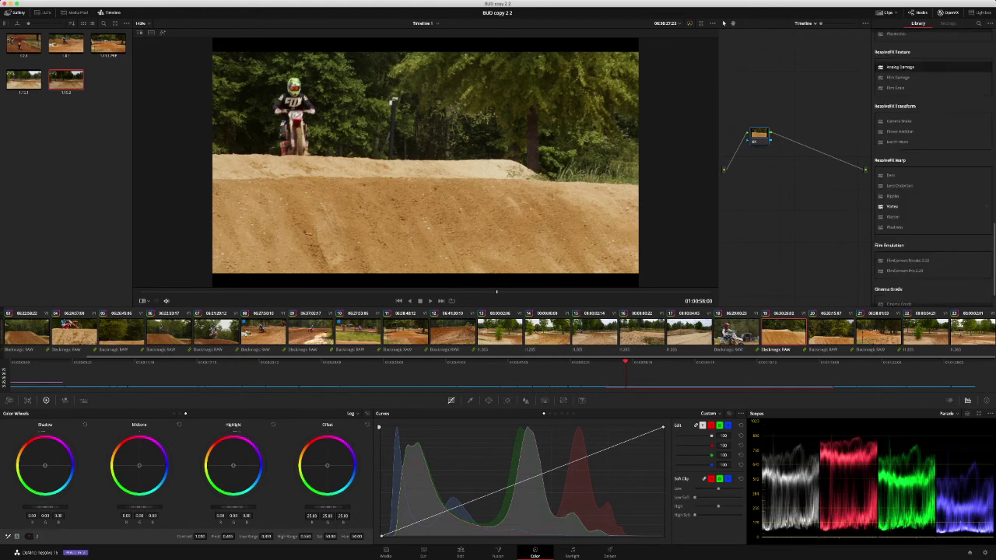
scroll(919, 70, "up", 1)
left_click_drag(900, 67, 760, 136)
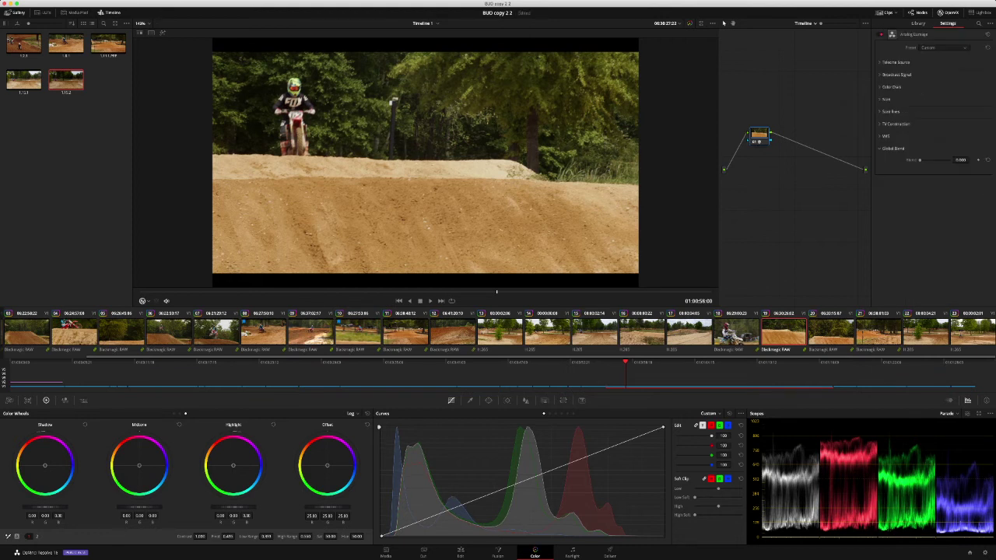
In Analog Damage, set the source weave to 0.500 and the scan's Overscan to 0.999.
left_click(895, 62)
double_click(961, 96)
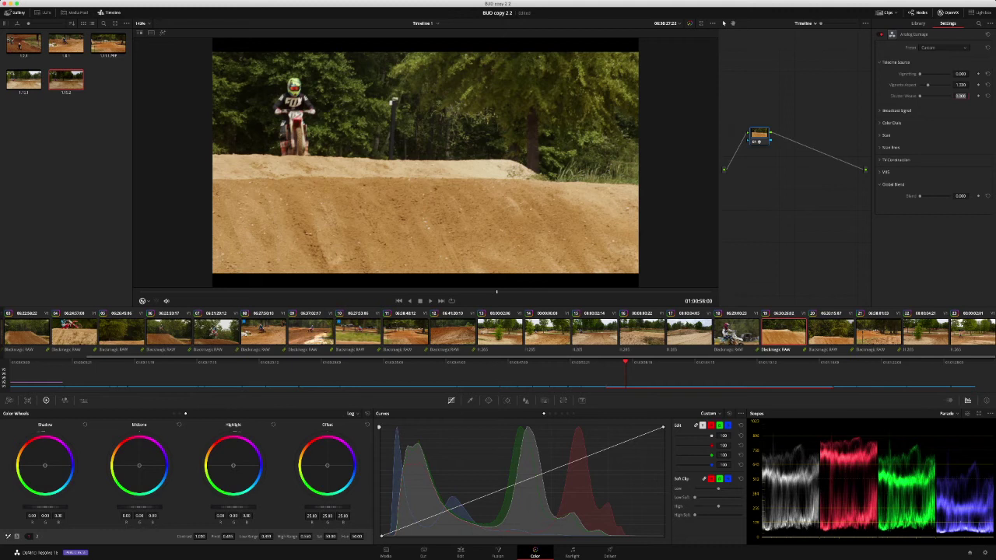
key("BackSpace")
key("Return")
left_click(887, 135)
double_click(961, 191)
key("BackSpace")
type("0.999")
key("Return")
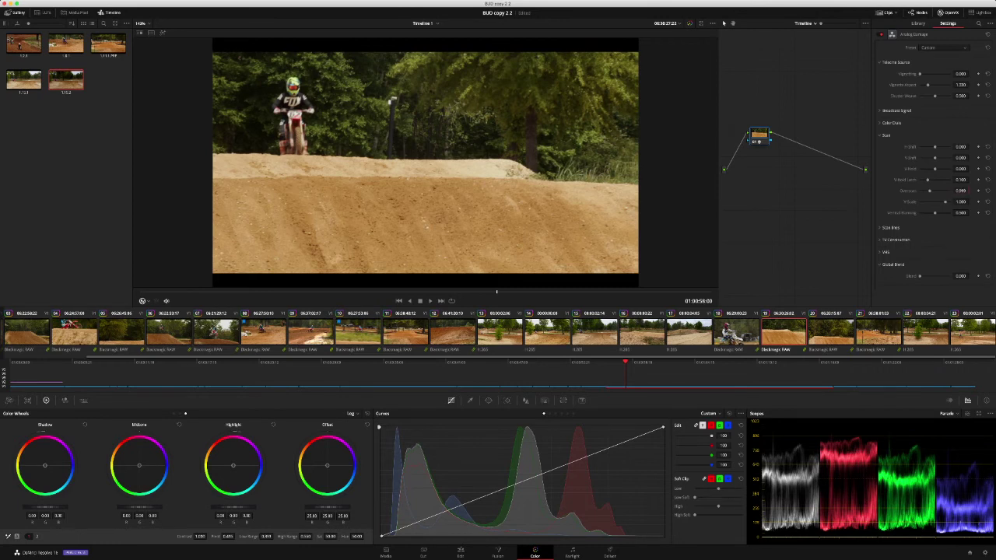
Add a node ahead of the Analog Damage node and apply the Film Grain effect to it.
key("alt+s")
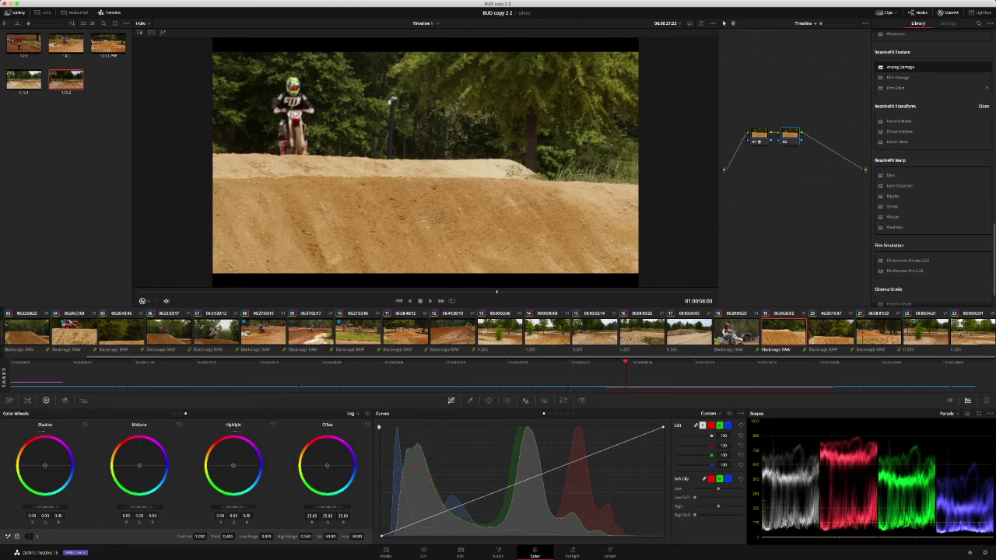
key("super+z")
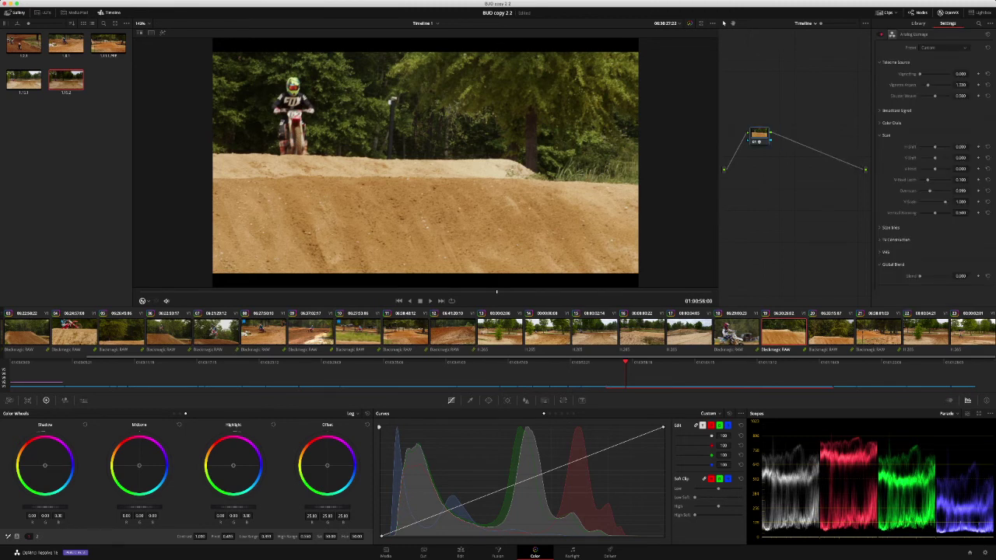
key("shift+s")
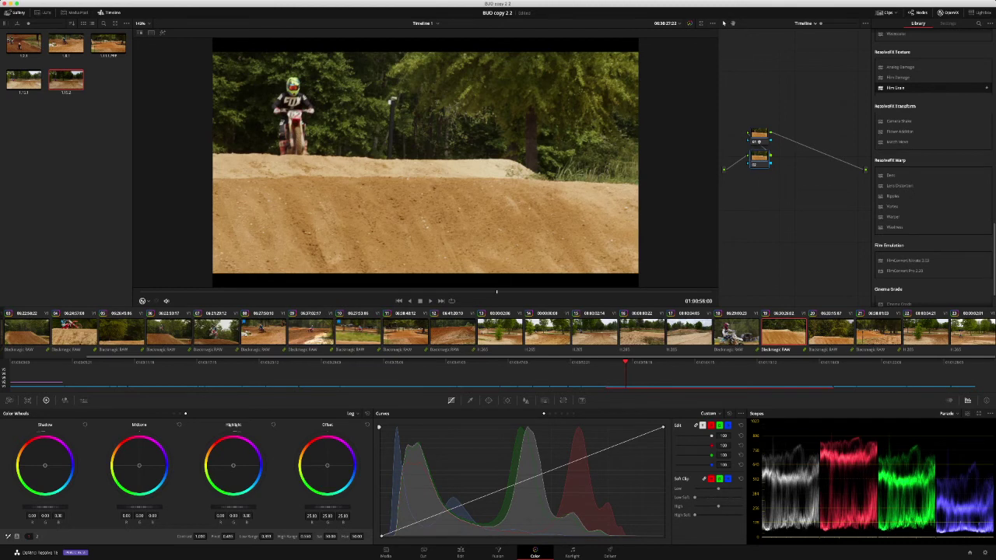
double_click(897, 88)
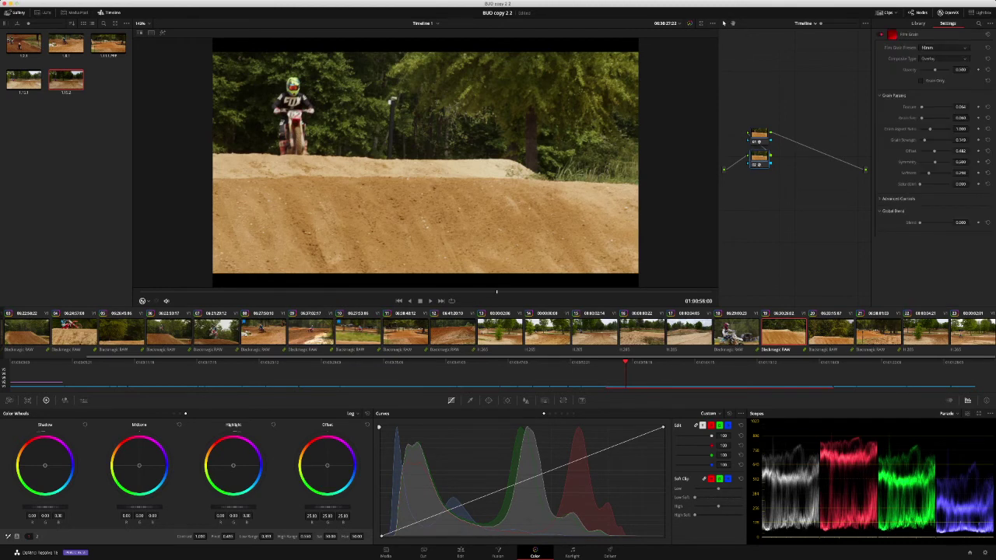
Set Film Grain to the 35mm 400T preset with Linear Light compositing, and inspect the grain on clip 18 in the enlarged viewer.
left_click(936, 59)
left_click(936, 28)
left_click(724, 22)
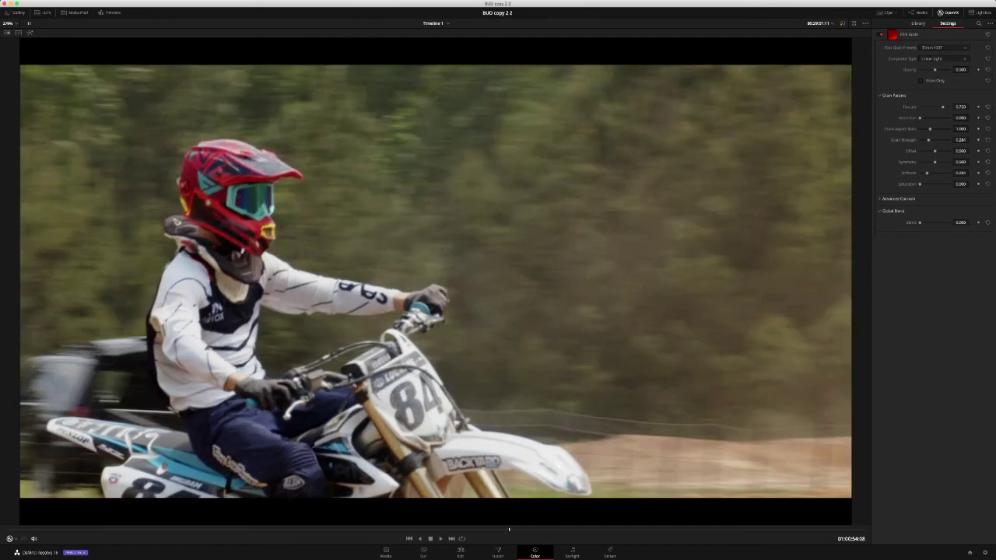
key("shift+f")
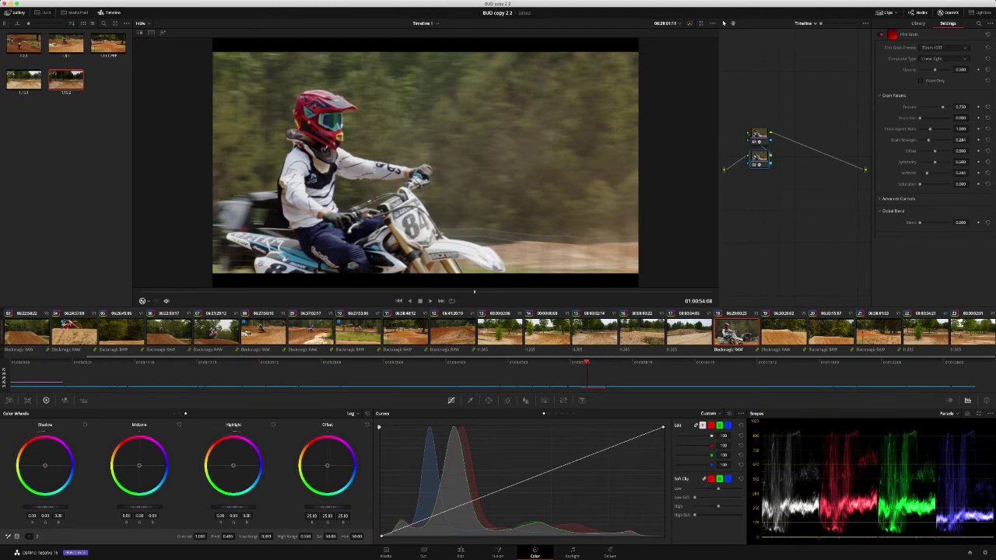
key("shift+f")
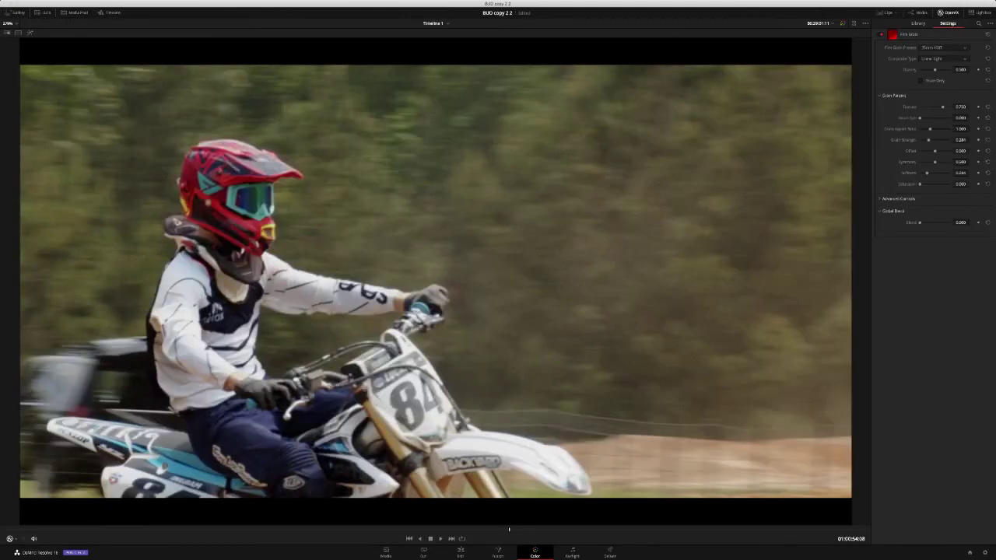
key("shift+f")
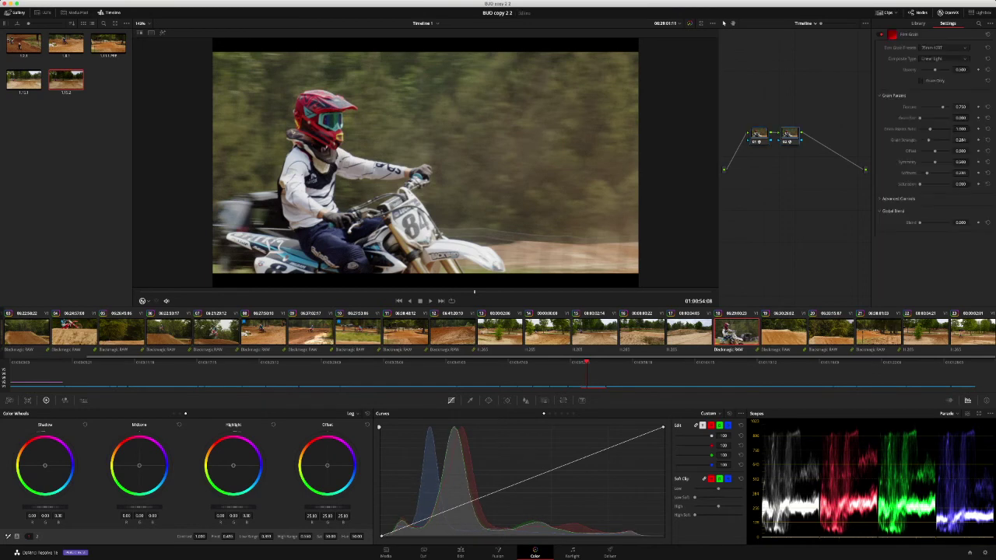
Replace the Film Grain node following Analog Damage with a copy pasted onto a new node ahead of it.
key("Delete")
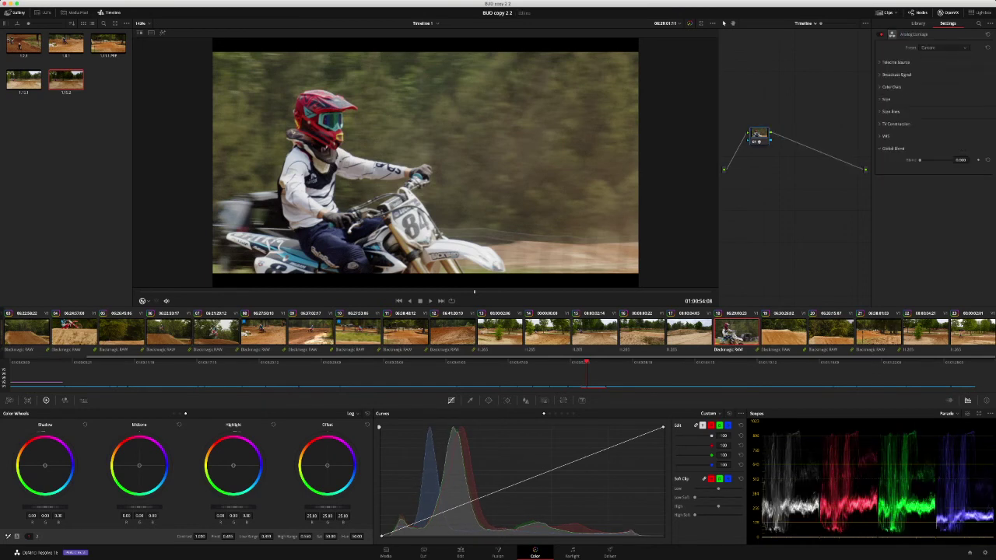
key("ctrl+z")
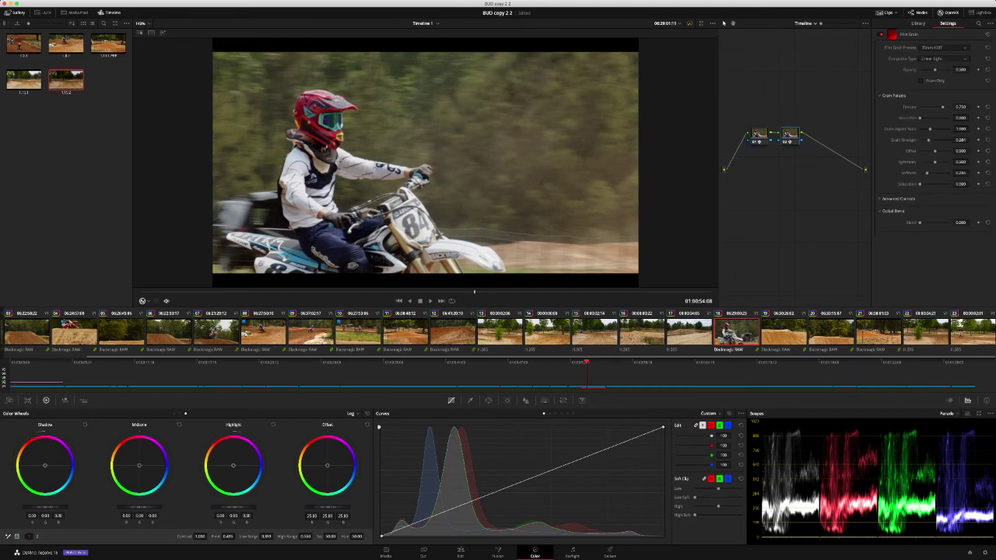
key("Delete")
key("shift+s")
key("super+v")
left_click(760, 134)
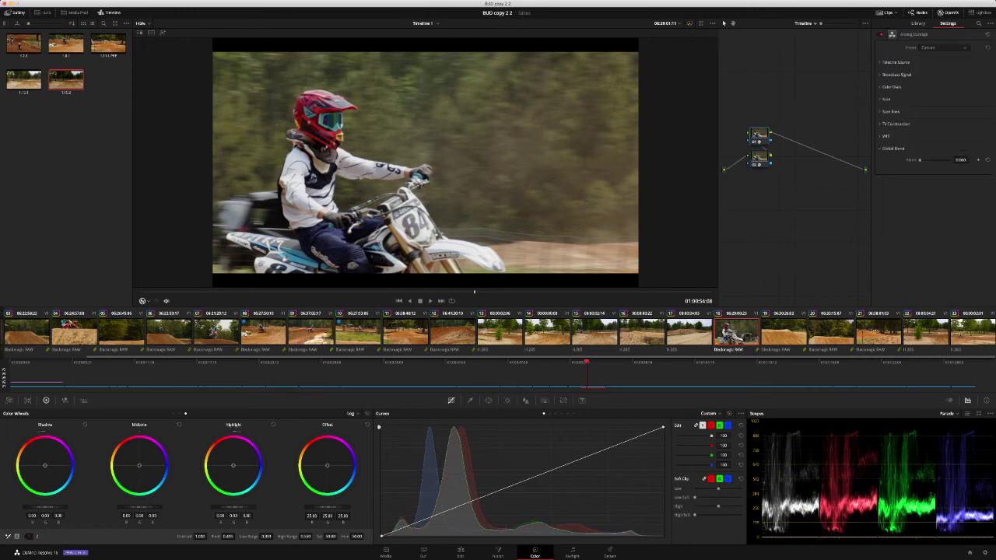
Arrange the timeline node graph in a row and append two serial nodes after Analog Damage.
key("shift+c")
key("alt+s")
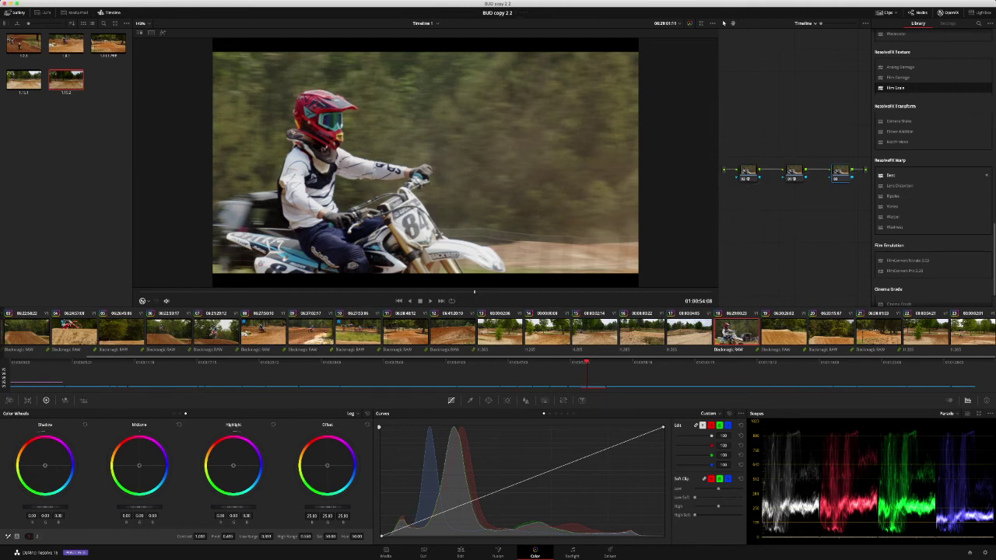
key("alt+s")
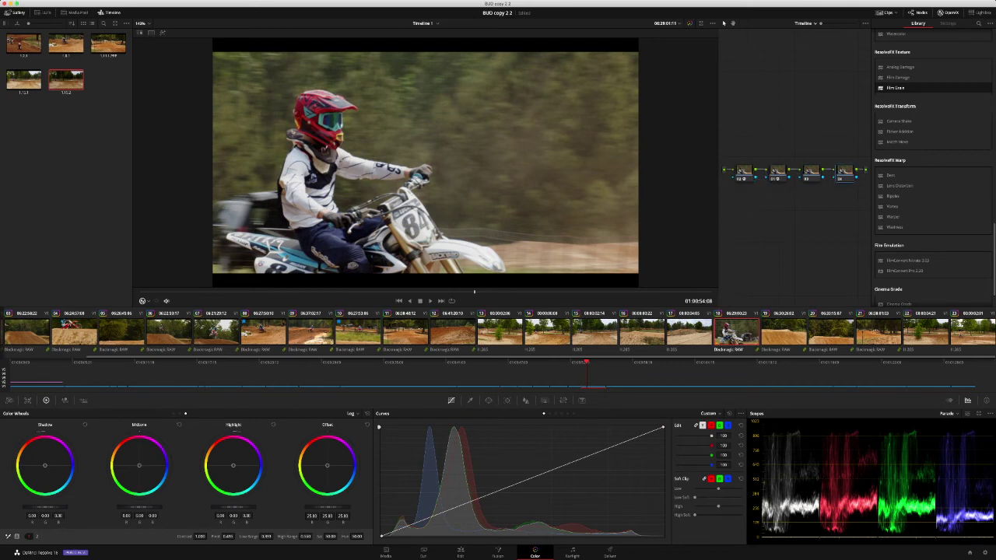
Raise only the red channel's blur radius slightly on the third timeline node, comparing the softening on clip 18 in the enlarged viewer.
left_click(526, 401)
key("alt+f")
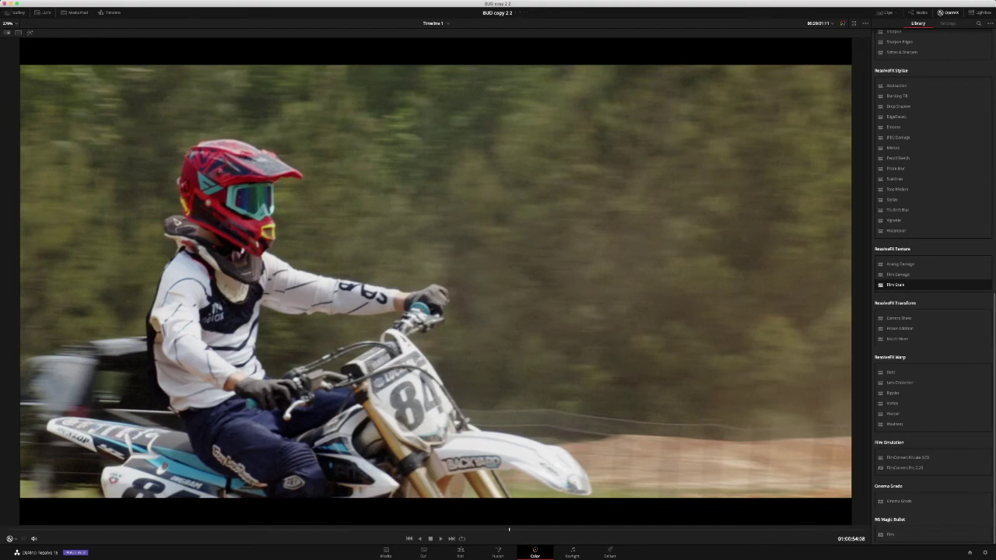
key("alt+f")
key("super+z")
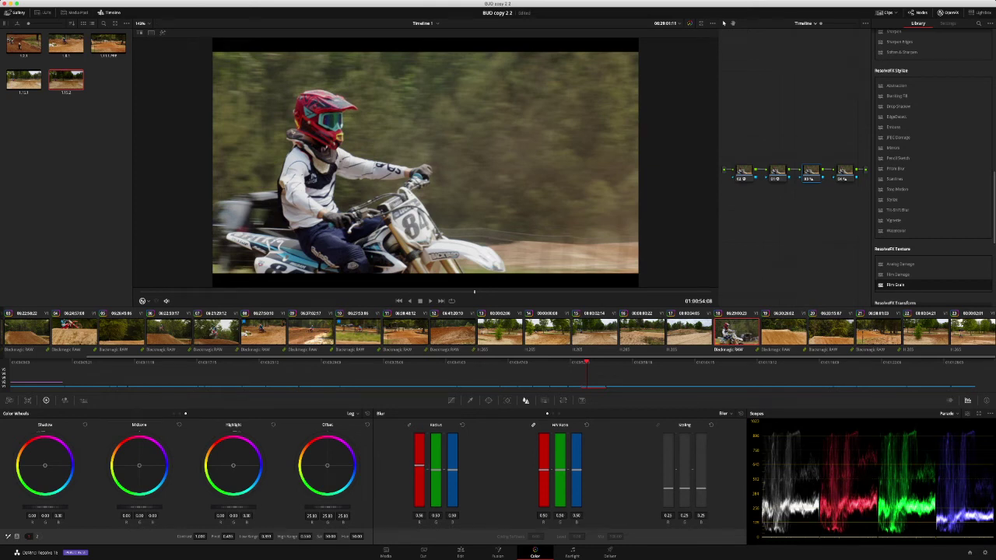
key("alt+f")
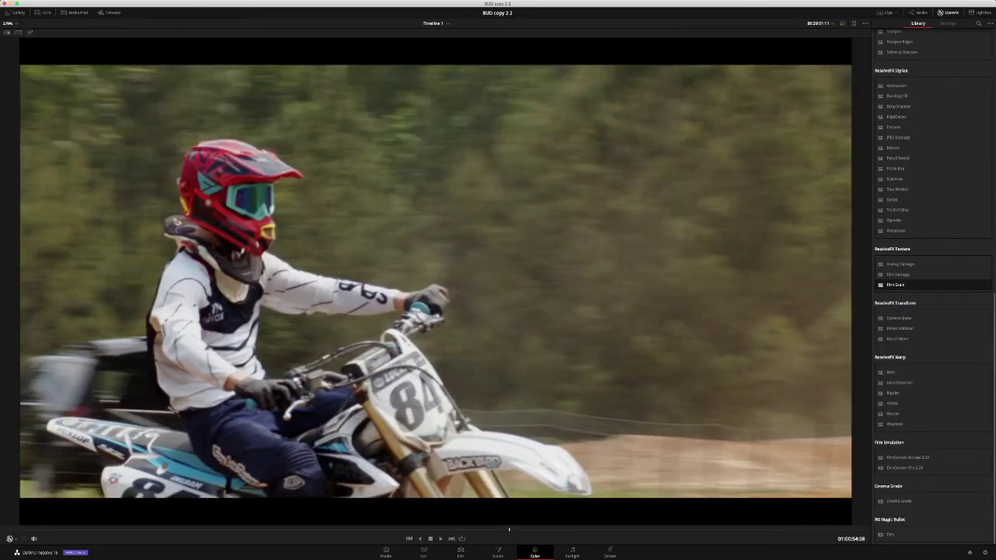
key("alt+f")
key("alt+f")
key("alt+f")
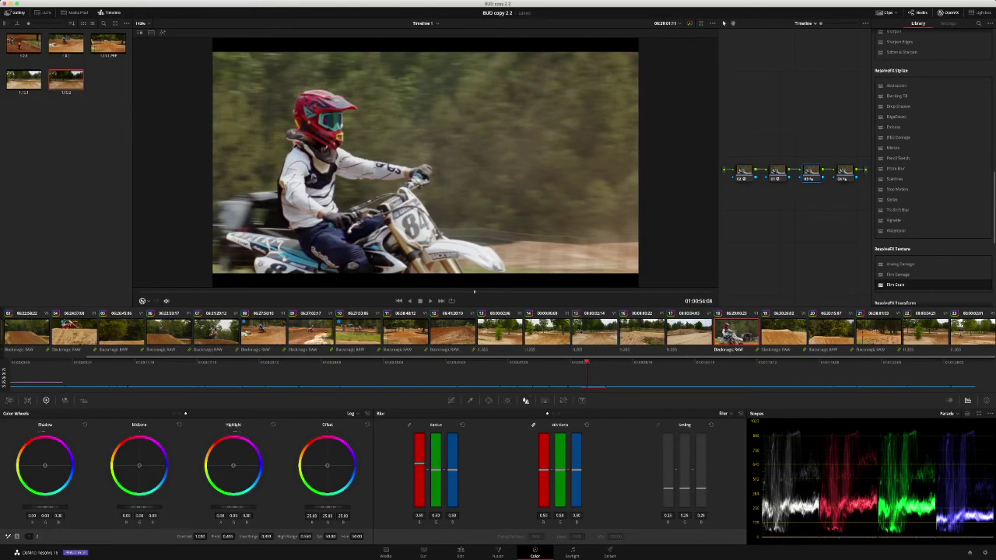
key("alt+f")
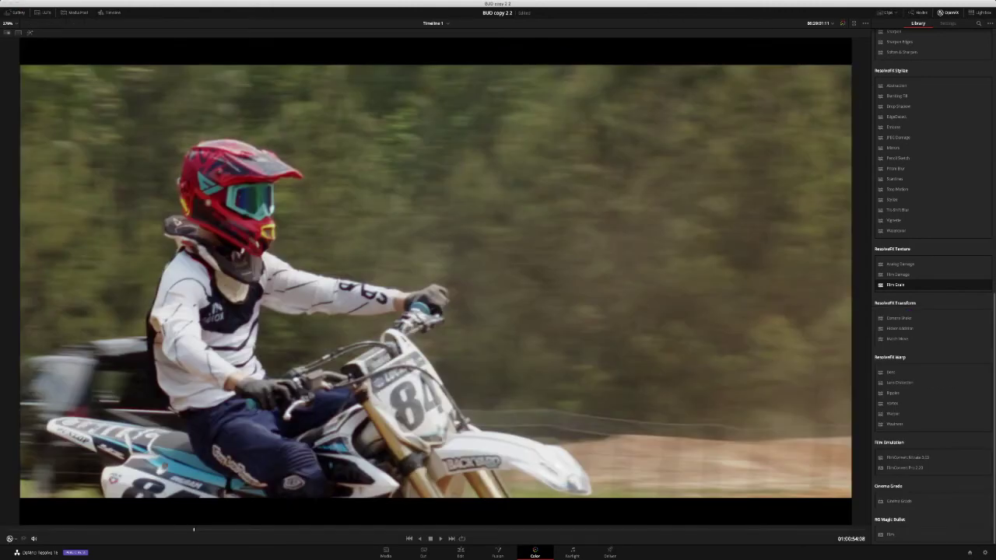
Review the film look on the clips preceding clip 18 in the enlarged viewer, playing from the tree-lined track shots.
key("Up")
key("Up")
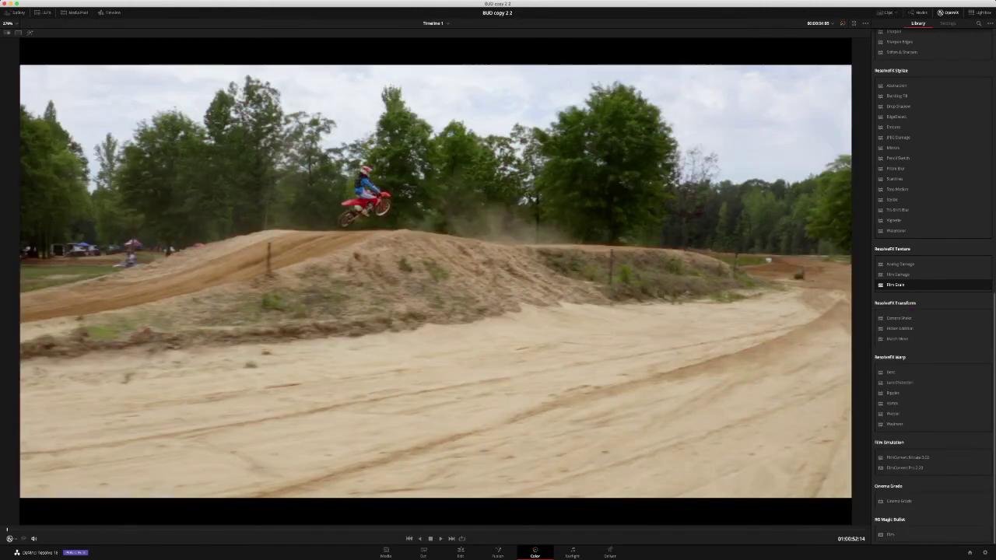
key("Up")
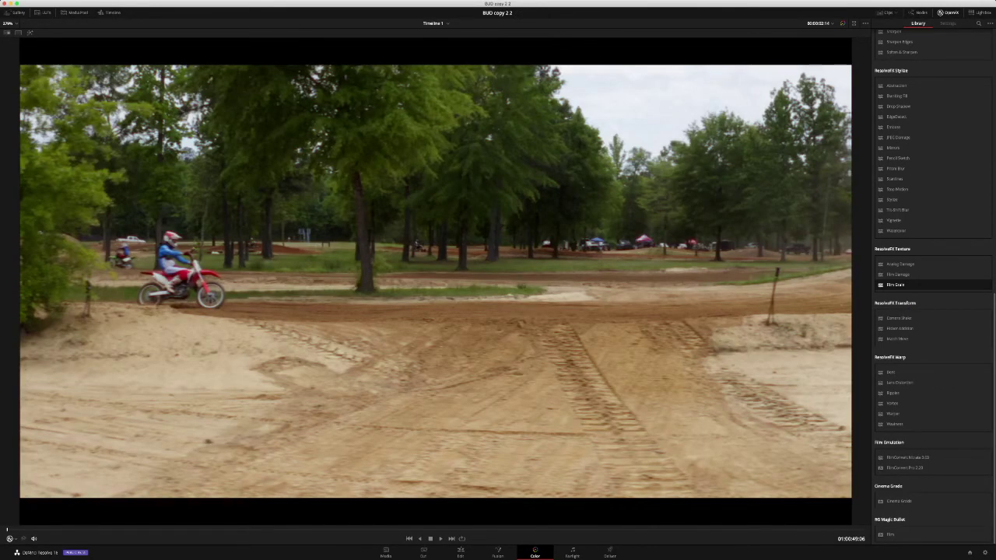
key("Up")
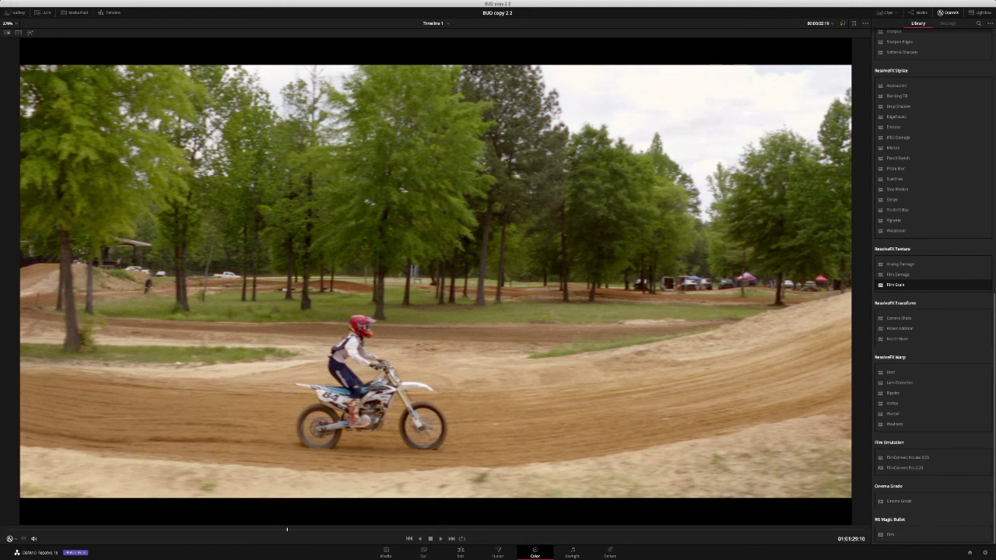
key("space")
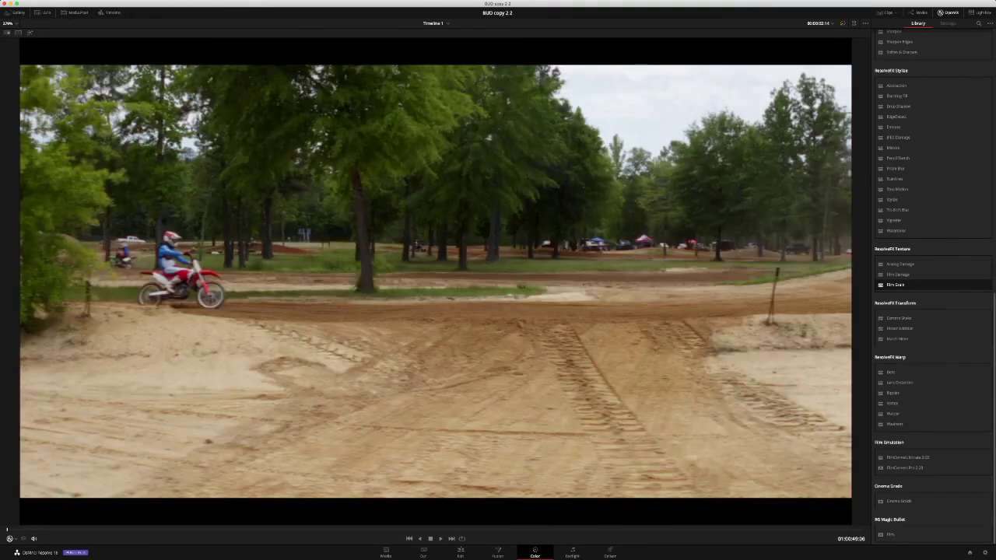
key("Up")
key("space")
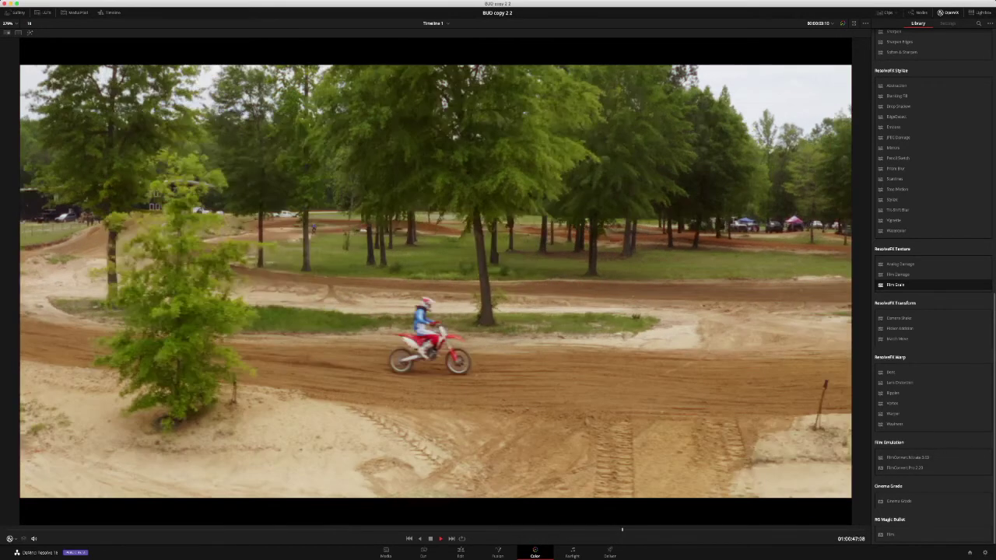
Slightly lower the red blur radius on the third timeline node, check clip 13 enlarged, and return to the clip-level nodes.
key("alt+f")
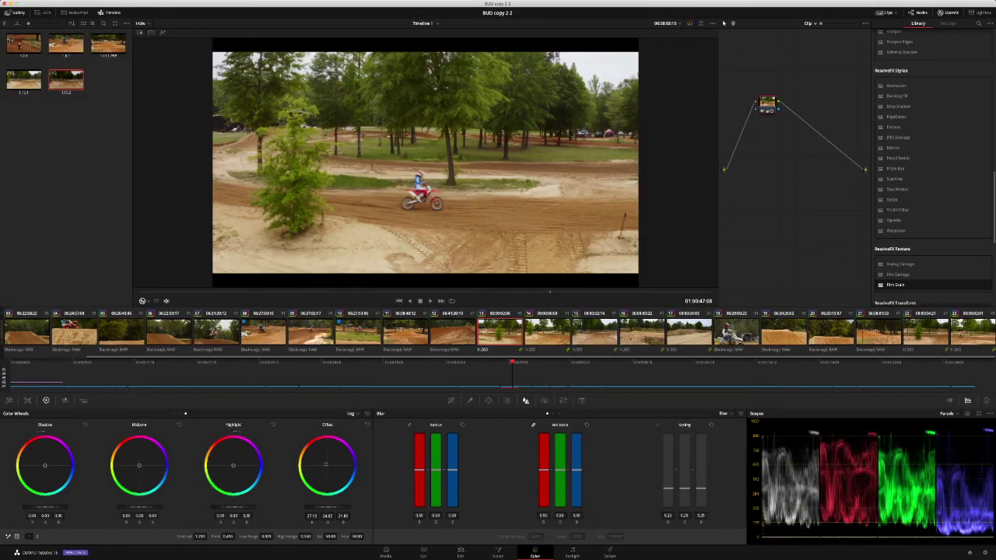
key("alt+grave")
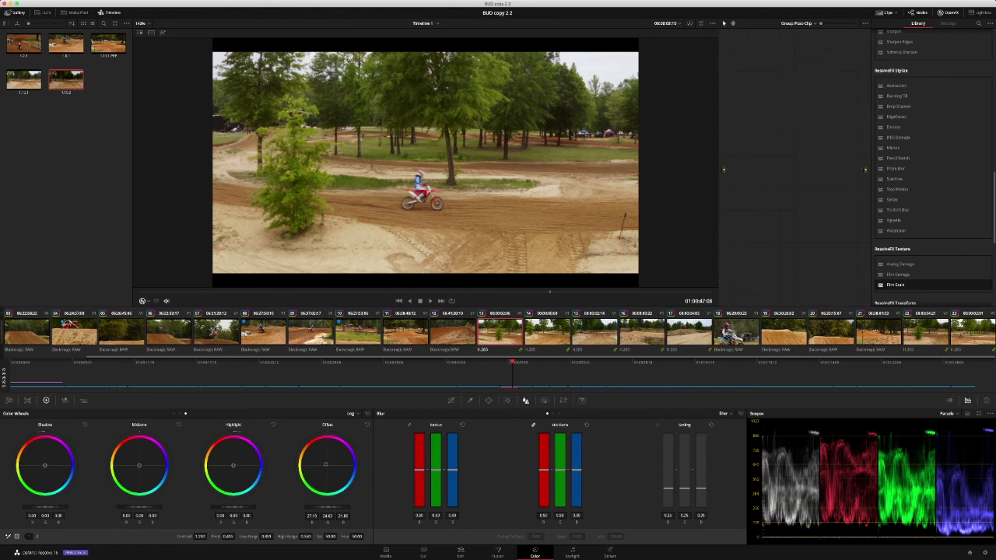
key("alt+grave")
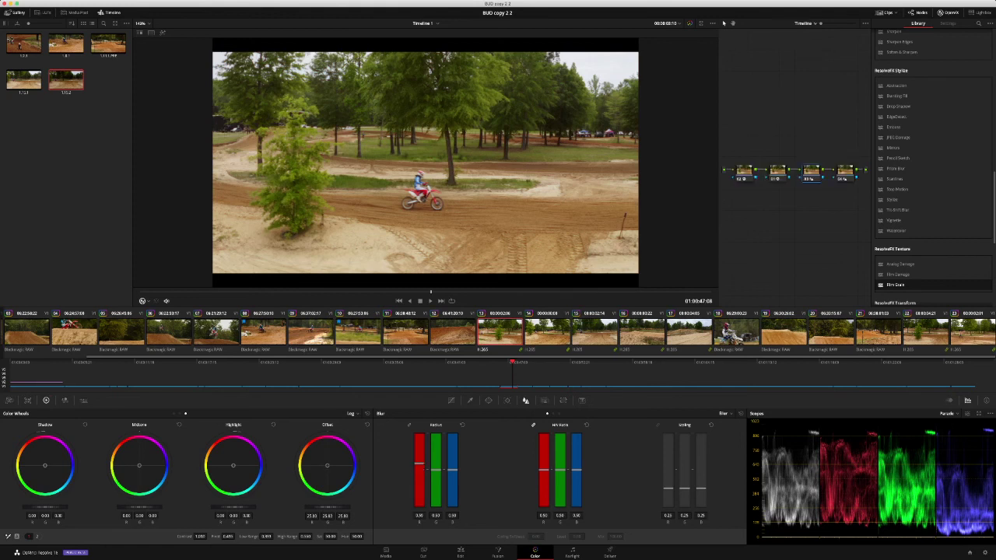
key("alt+f")
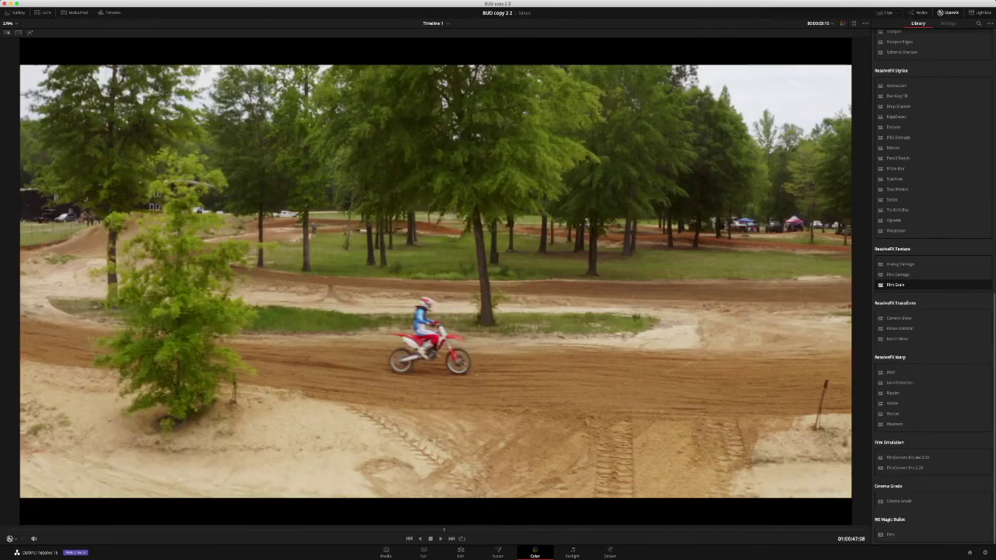
key("alt+f")
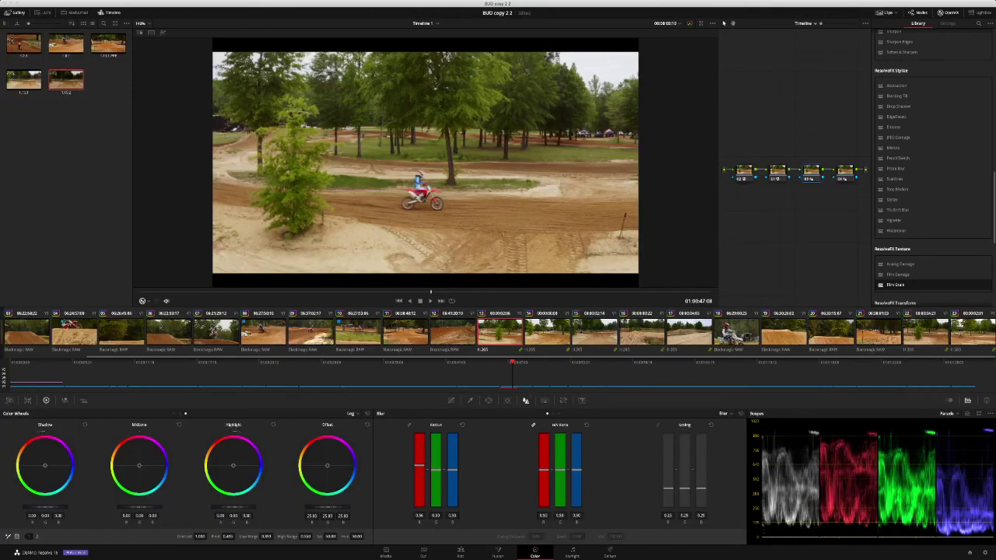
key("alt+grave")
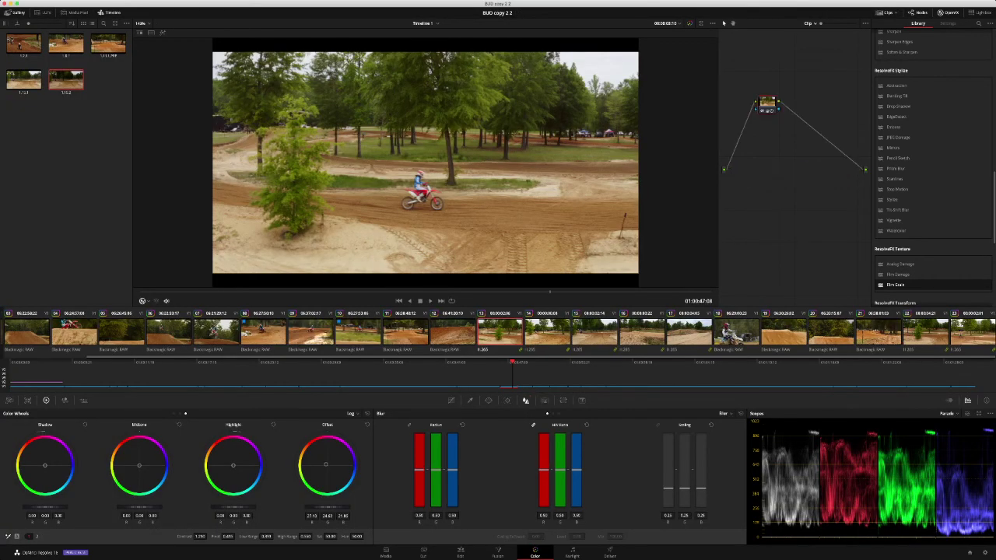
Play the drone shots from clip 13 onward in the enlarged viewer to compare their colour, and return to clip 15.
key("alt+f")
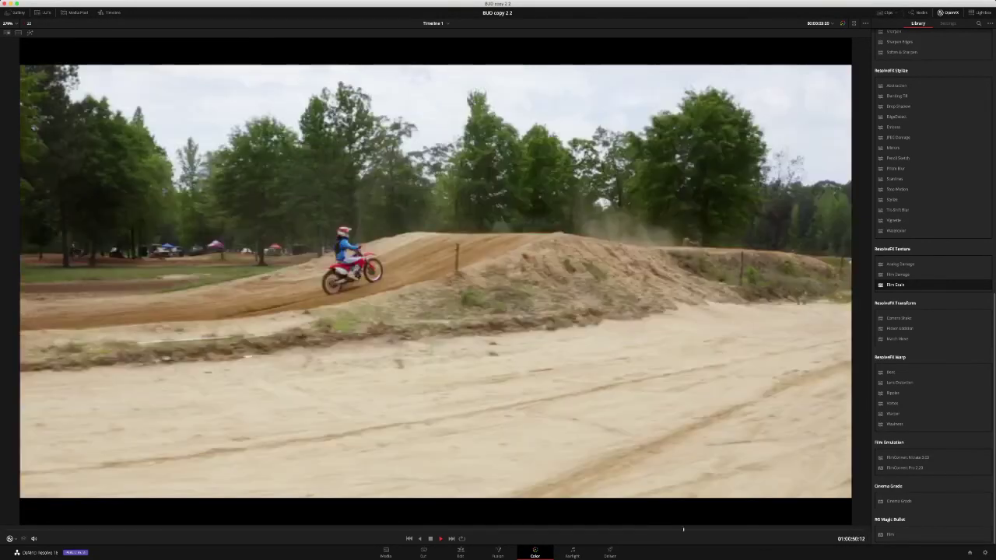
key("space")
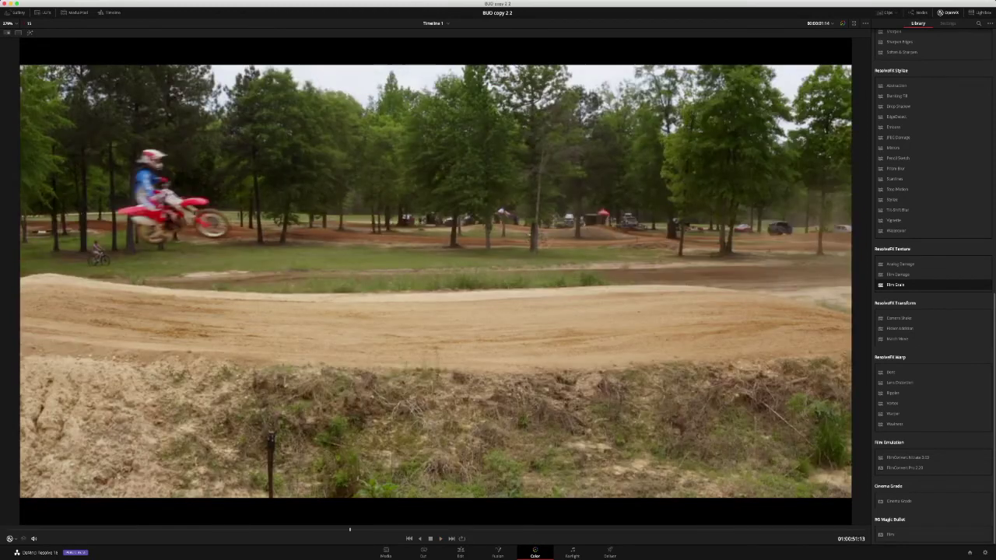
key("Up")
key("Up")
key("Up")
key("Down")
key("Down")
key("shift+f")
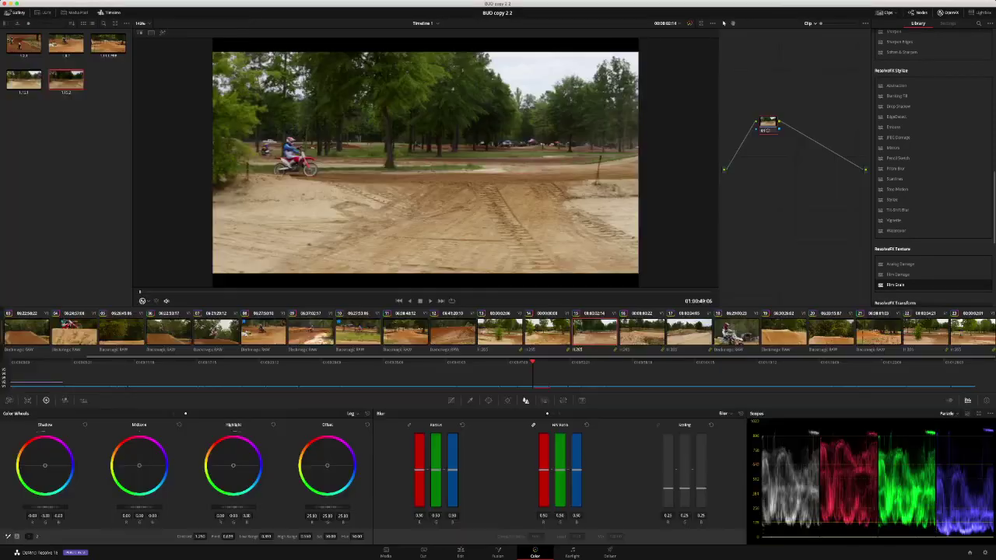
Shift the Offset colour balance of clips 15 and 17 slightly warmer, checking the match in the enlarged viewer.
left_click_drag(326, 465, 325, 464)
key("alt+f")
key("space")
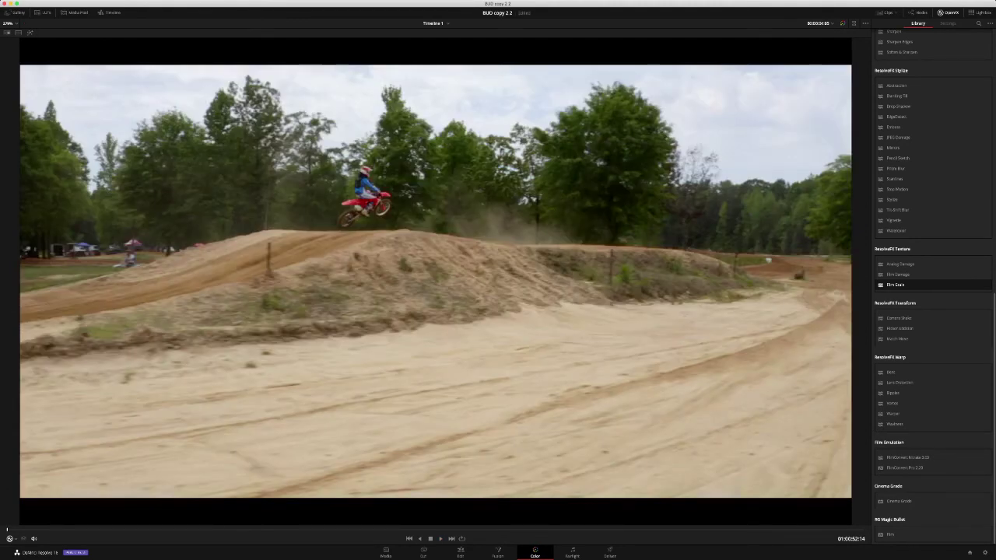
key("alt+f")
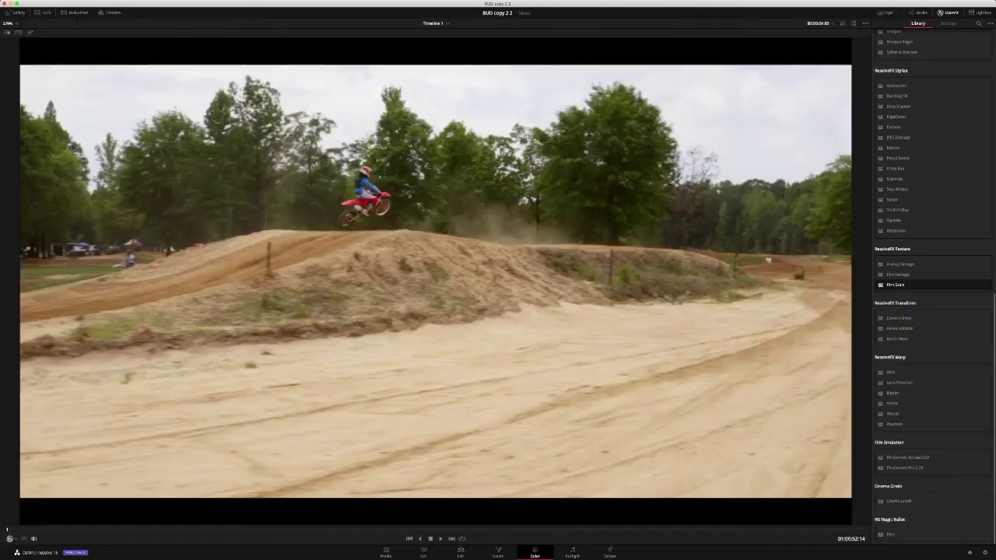
key("alt+f")
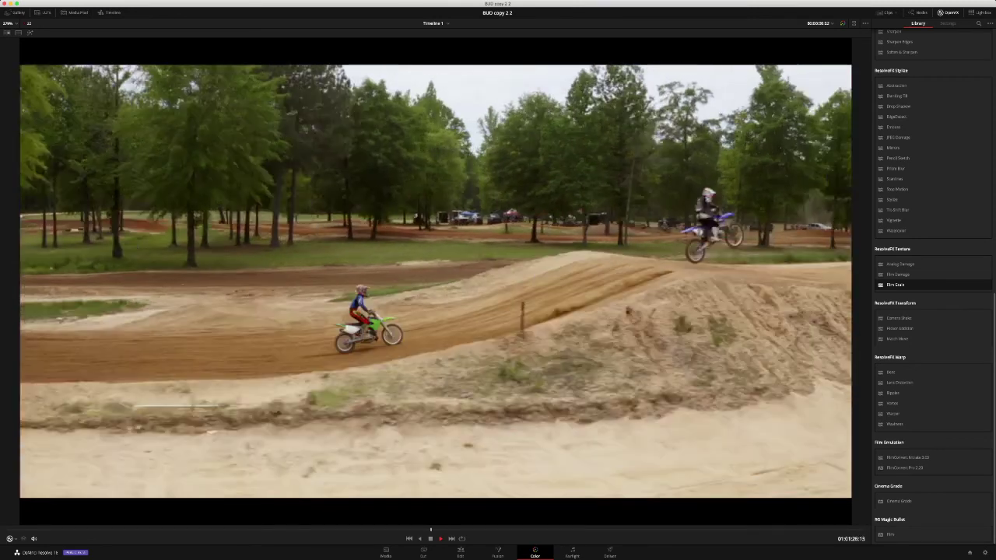
Shift clip 22's Offset colour balance slightly warmer and compare it with clip 23 and in the enlarged viewer.
key("space")
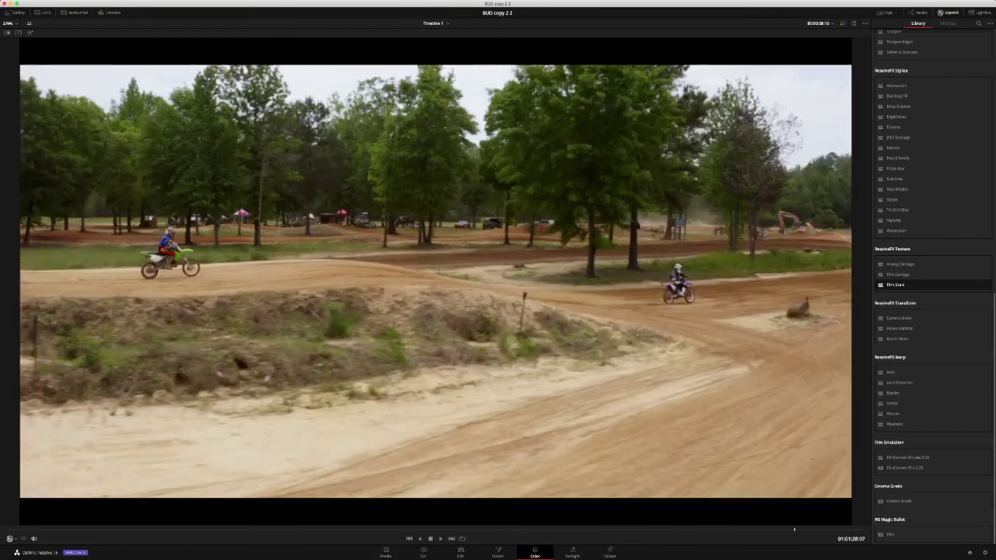
key("shift+f")
left_click_drag(327, 464, 325, 464)
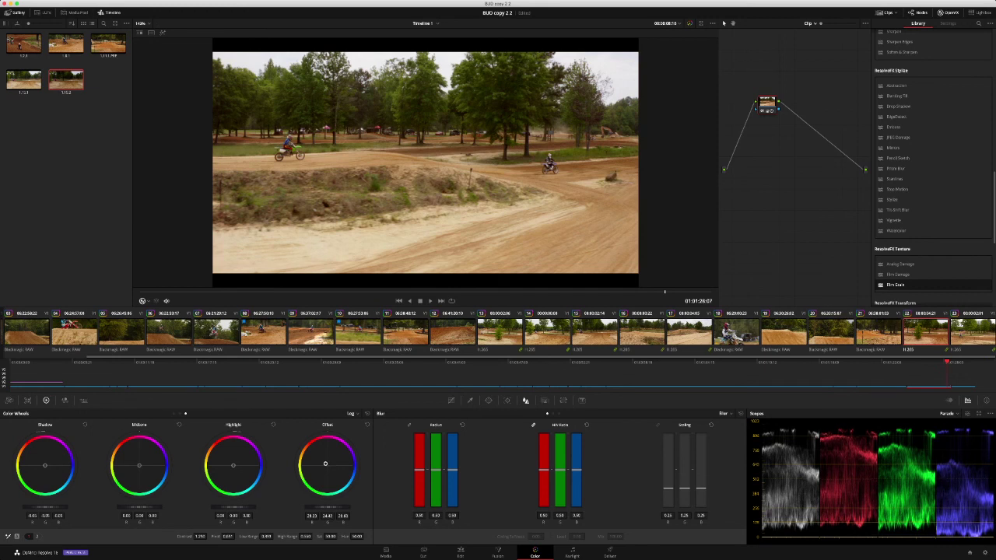
key("Down")
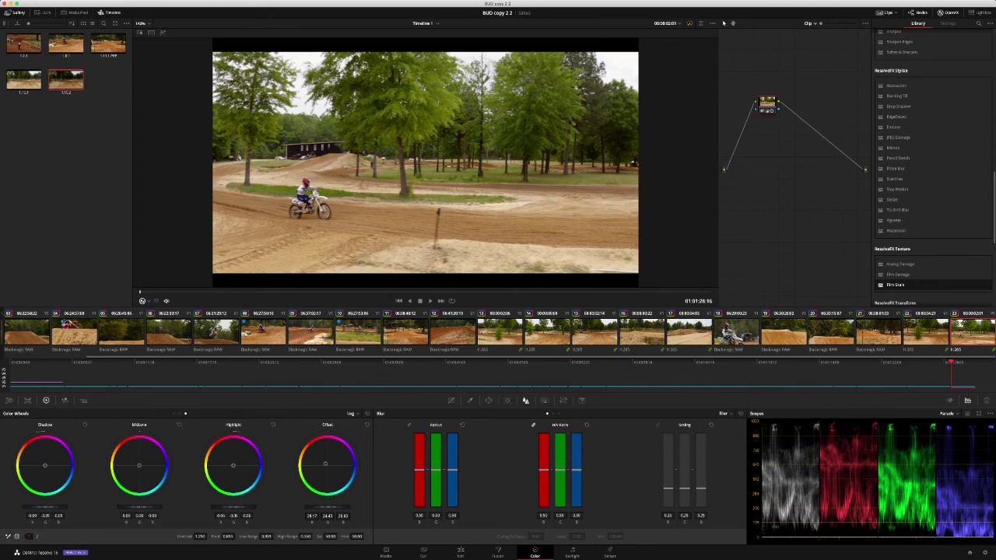
key("Up")
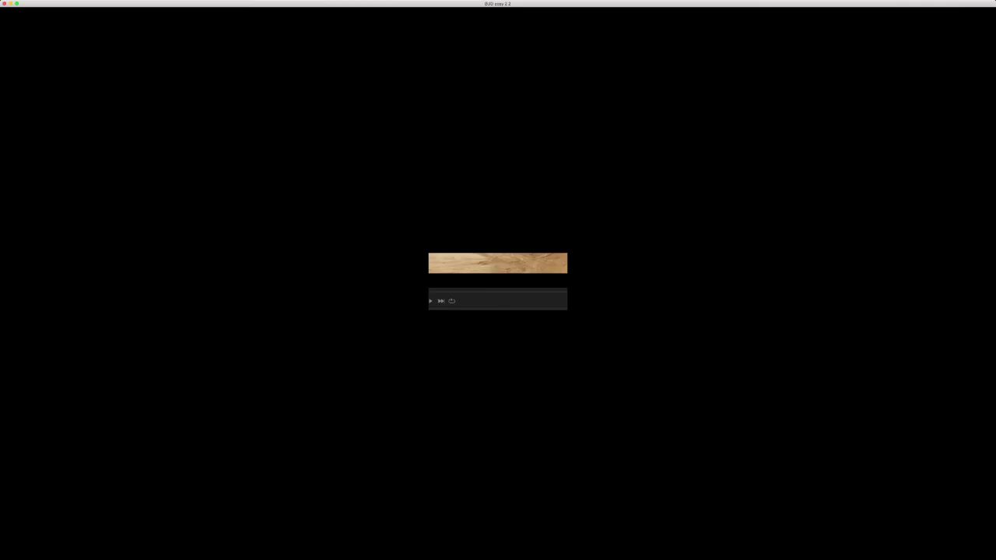
key("alt+f")
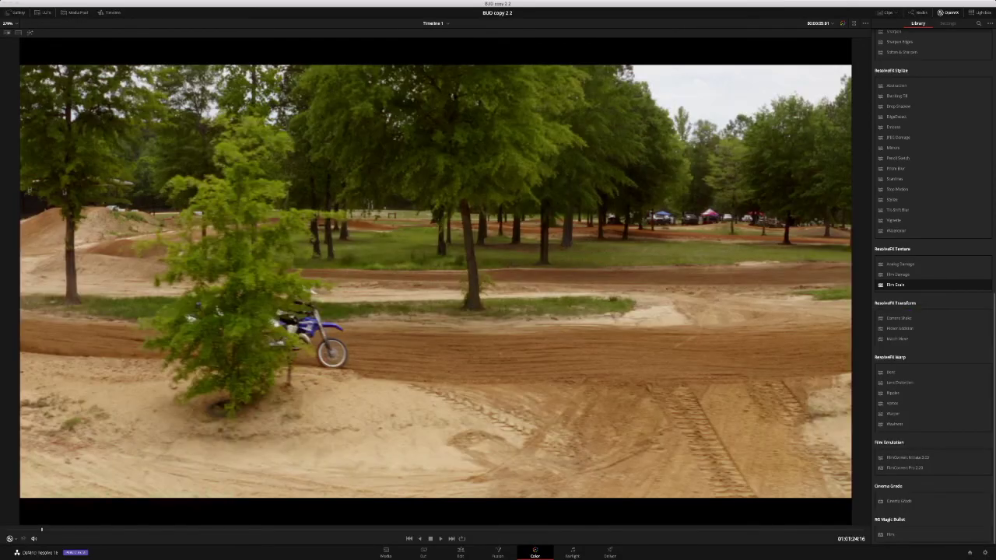